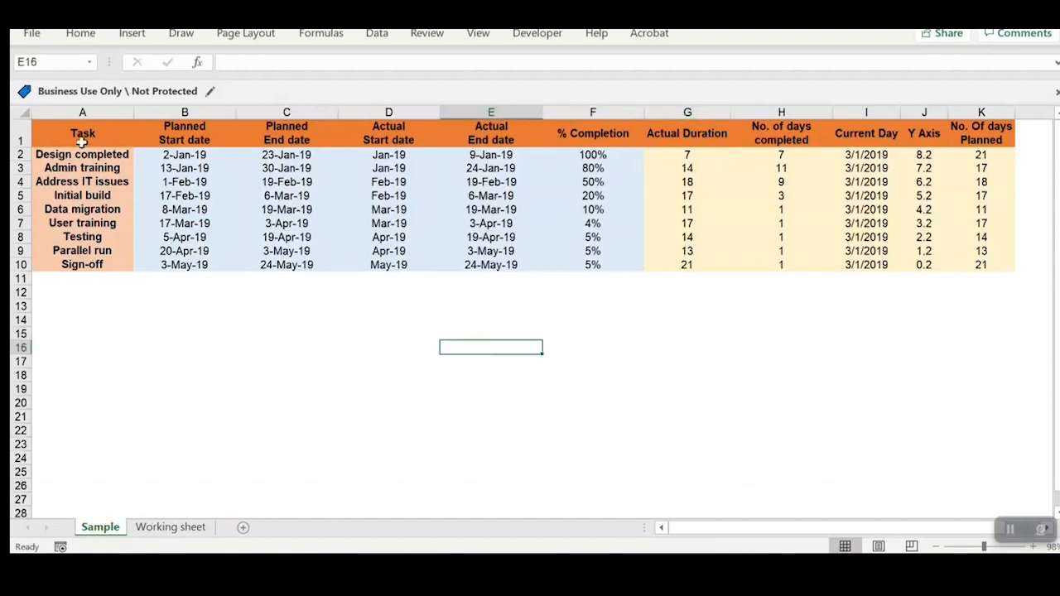
# Step: Review the task table in A1:F10 and autofit the % Completion column's width
pyautogui.moveTo(82, 134); pyautogui.dragTo(83, 262)
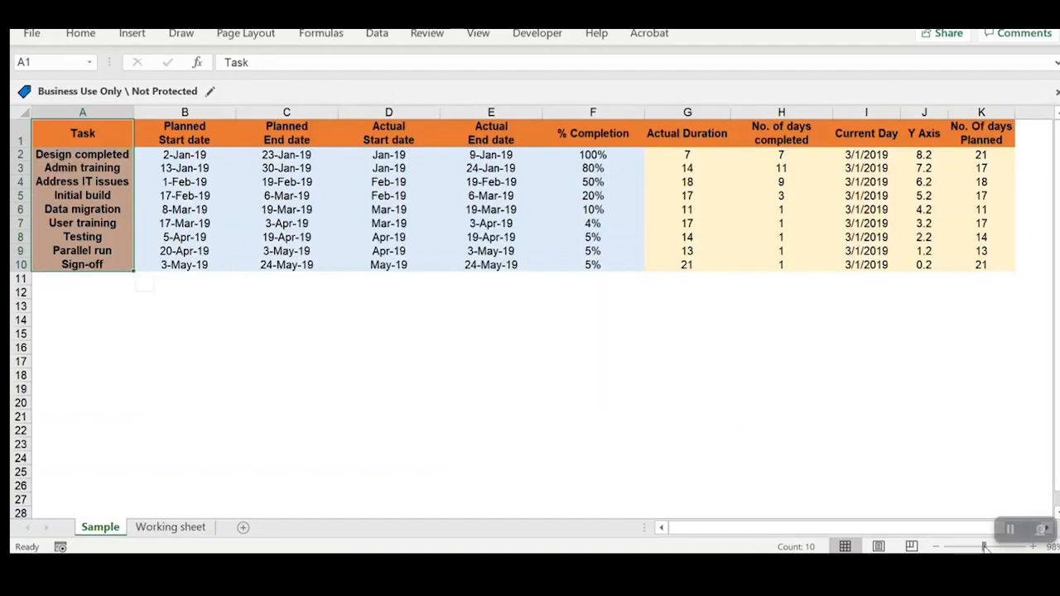
pyautogui.moveTo(985, 548); pyautogui.dragTo(987, 548)
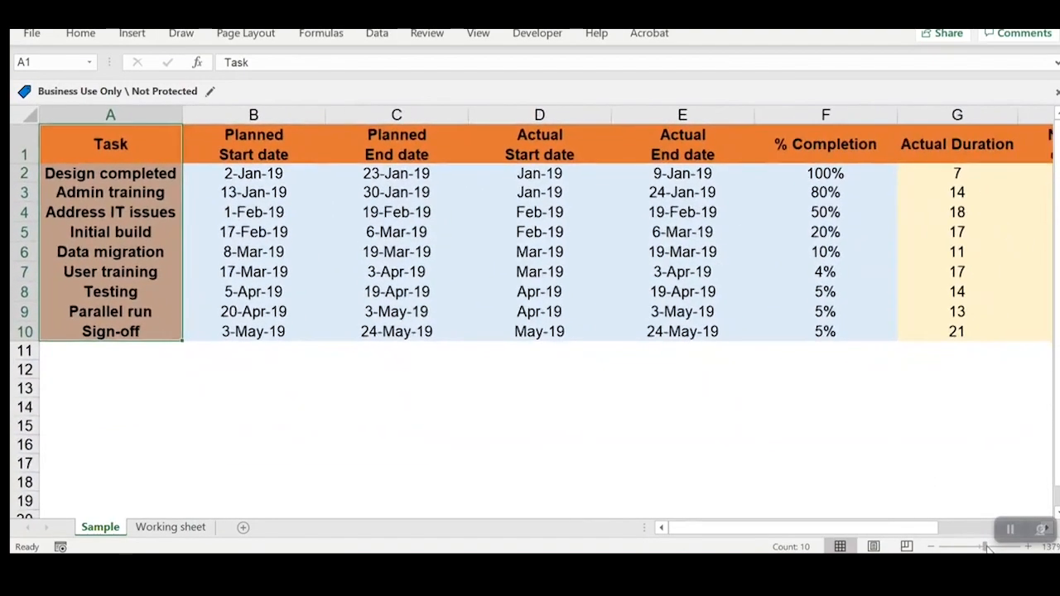
pyautogui.click(681, 425)
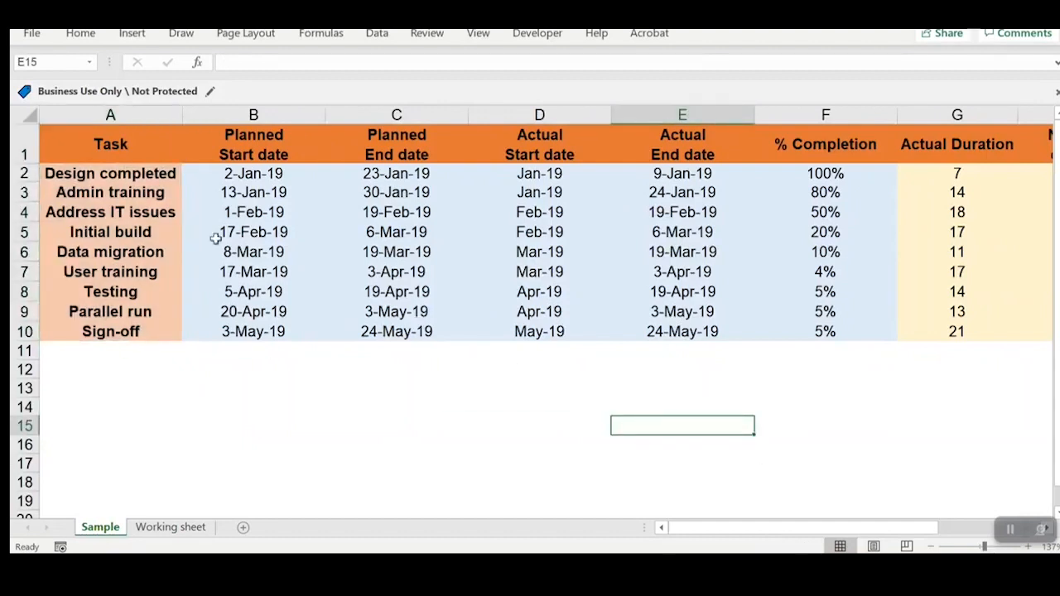
pyautogui.moveTo(129, 159); pyautogui.dragTo(825, 335)
pyautogui.doubleClick(897, 114)
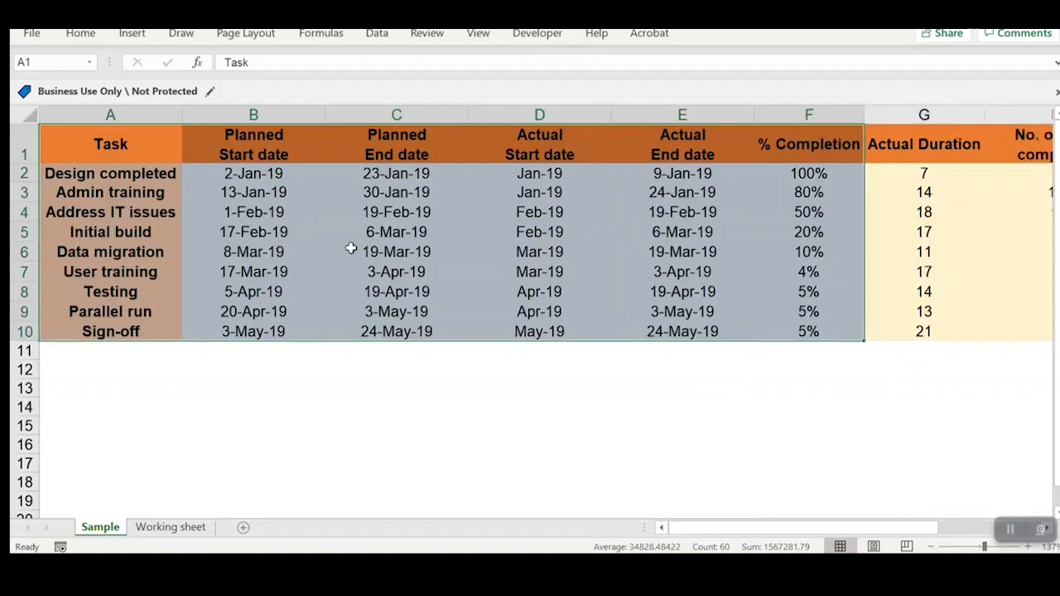
# Step: Examine the Task column, the planned start and end dates, and the actual start and end dates
pyautogui.click(315, 252)
pyautogui.moveTo(128, 142); pyautogui.dragTo(79, 341)
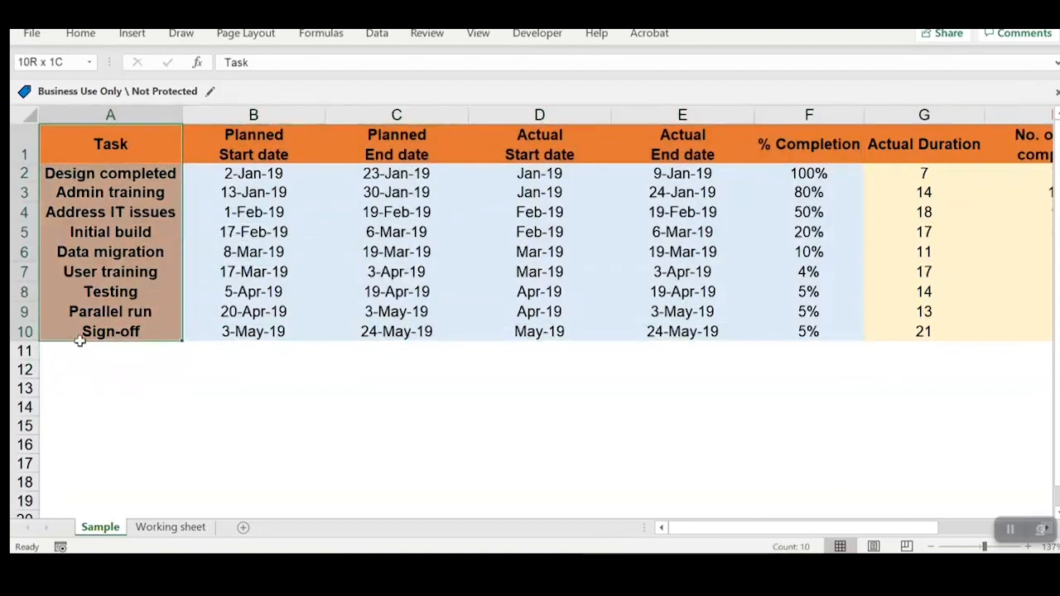
pyautogui.moveTo(248, 145); pyautogui.dragTo(375, 328)
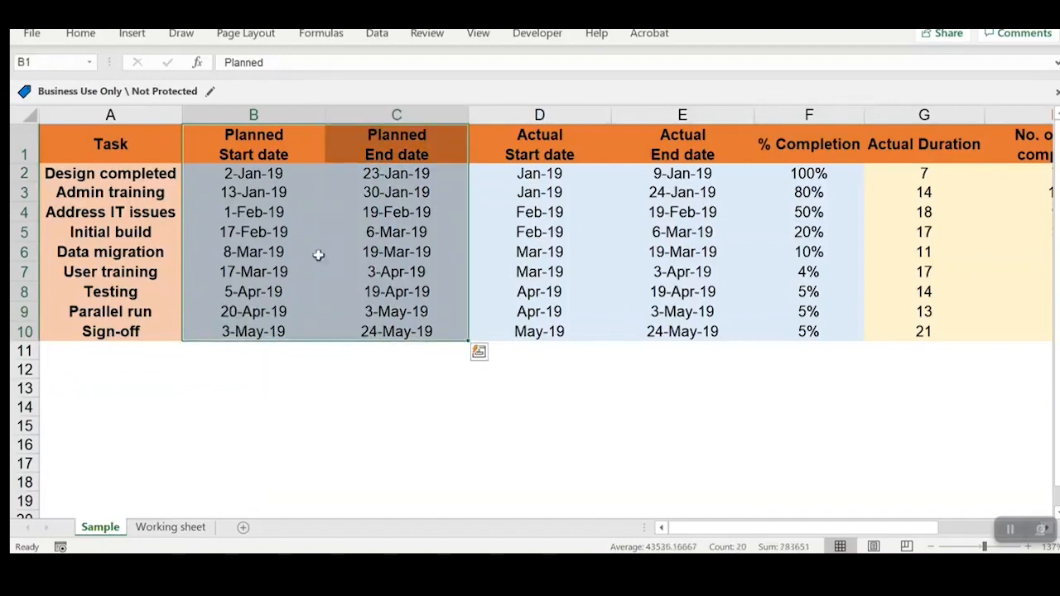
pyautogui.moveTo(286, 160); pyautogui.dragTo(421, 329)
pyautogui.moveTo(312, 153); pyautogui.dragTo(361, 330)
pyautogui.click(533, 331)
pyautogui.moveTo(507, 146); pyautogui.dragTo(661, 327)
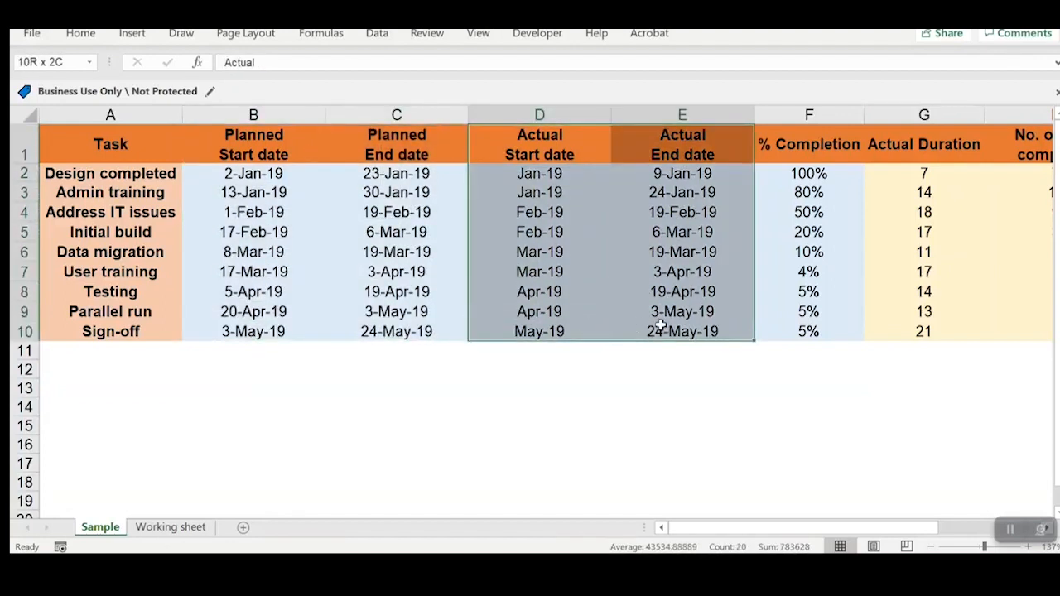
pyautogui.click(552, 272)
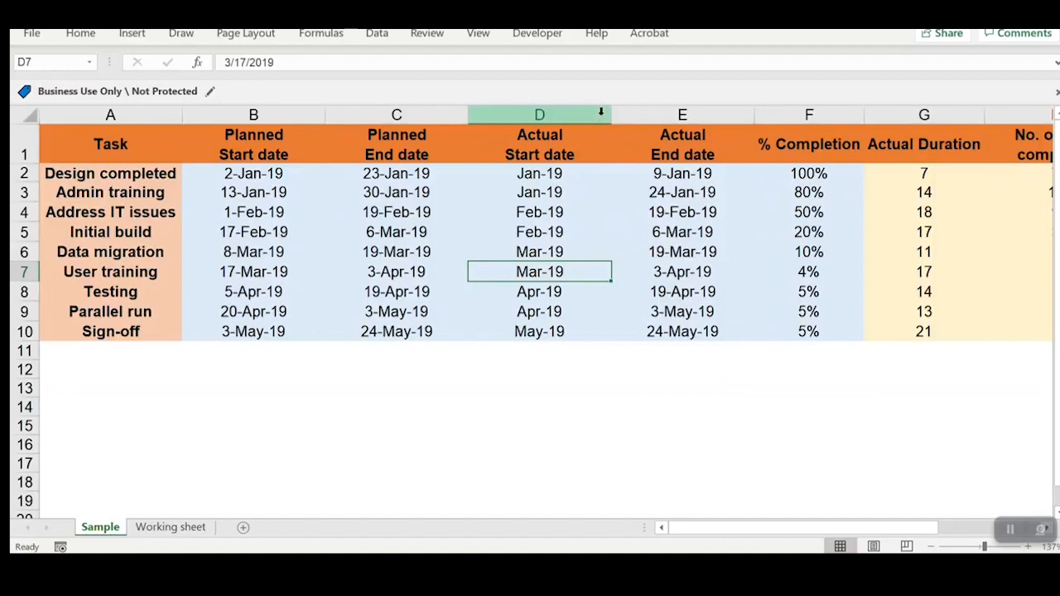
pyautogui.moveTo(574, 111); pyautogui.dragTo(682, 111)
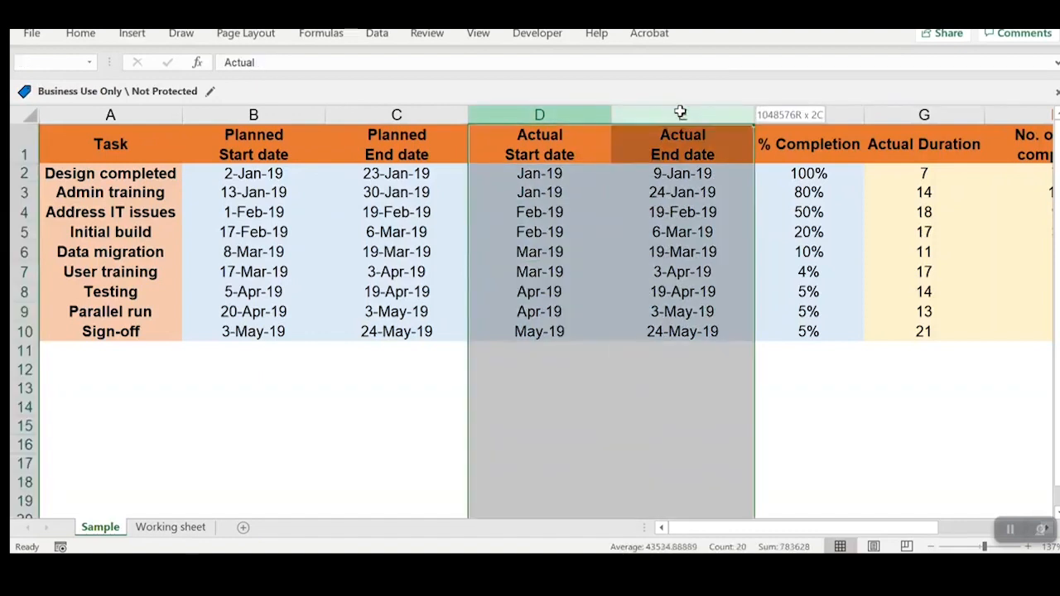
pyautogui.moveTo(596, 159); pyautogui.dragTo(539, 331)
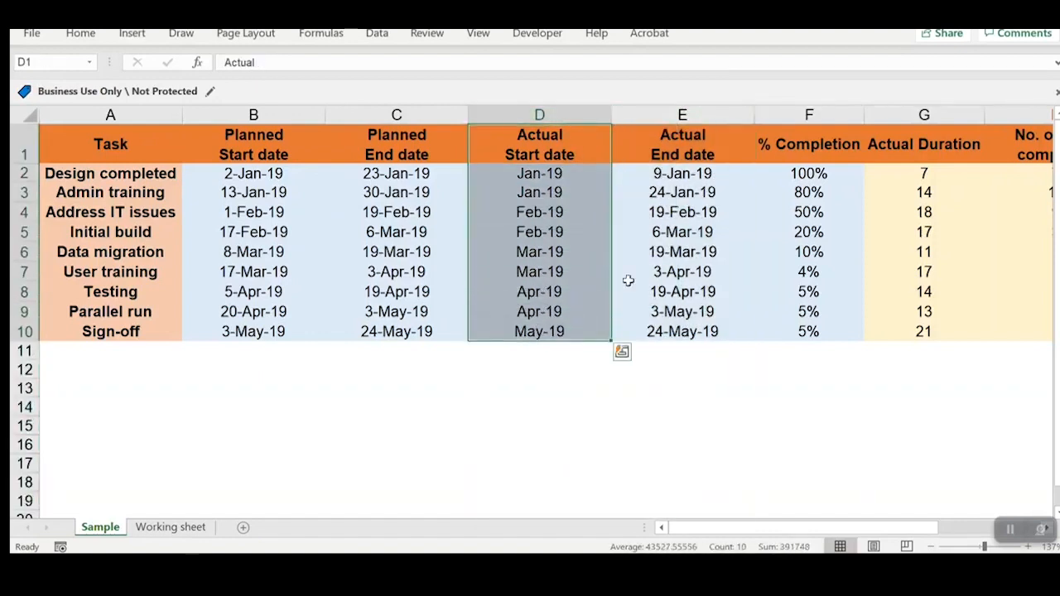
pyautogui.moveTo(682, 152); pyautogui.dragTo(650, 331)
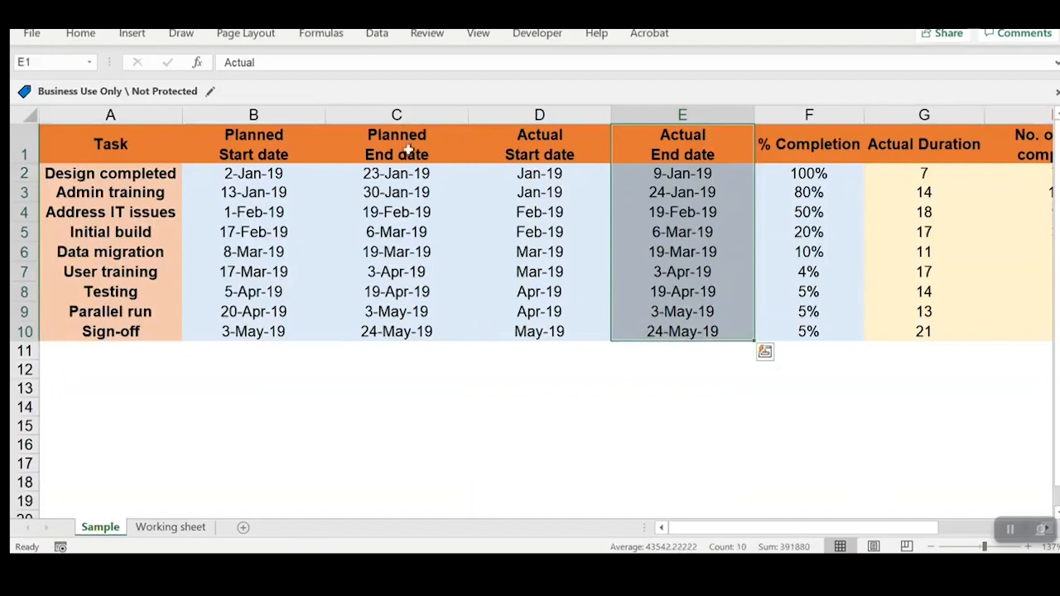
pyautogui.moveTo(407, 148); pyautogui.dragTo(416, 270)
# Step: Examine the % Completion column alongside the planned and actual dates of the Design completed task
pyautogui.click(811, 231)
pyautogui.click(809, 157)
pyautogui.moveTo(809, 157); pyautogui.dragTo(786, 326)
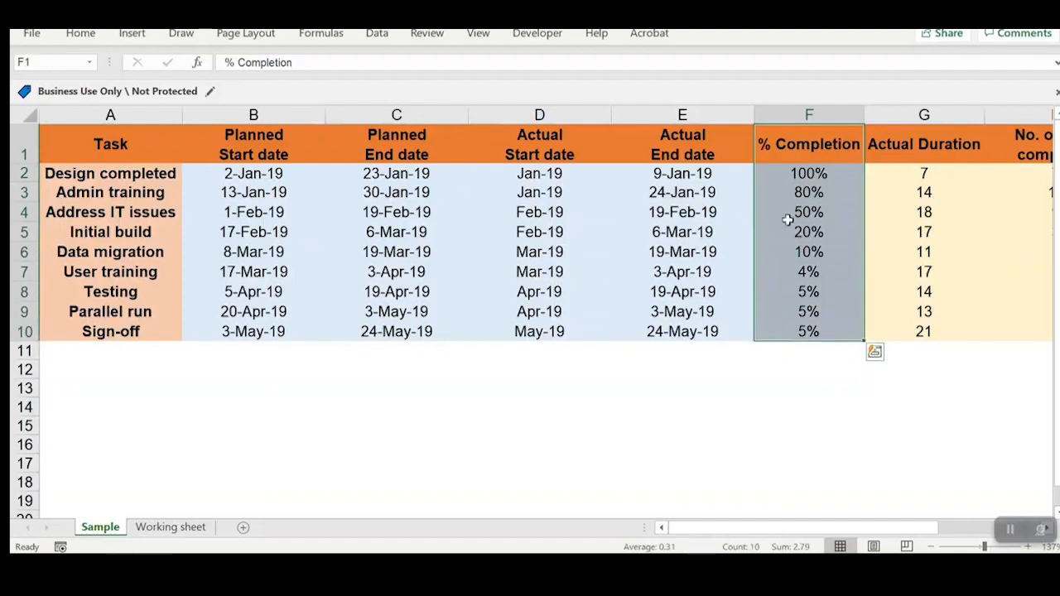
pyautogui.click(725, 177)
pyautogui.click(816, 176)
pyautogui.click(655, 177)
pyautogui.click(596, 173)
pyautogui.click(662, 174)
pyautogui.click(593, 170)
pyautogui.click(308, 175)
pyautogui.click(356, 159)
pyautogui.click(735, 178)
pyautogui.moveTo(820, 150); pyautogui.dragTo(191, 325)
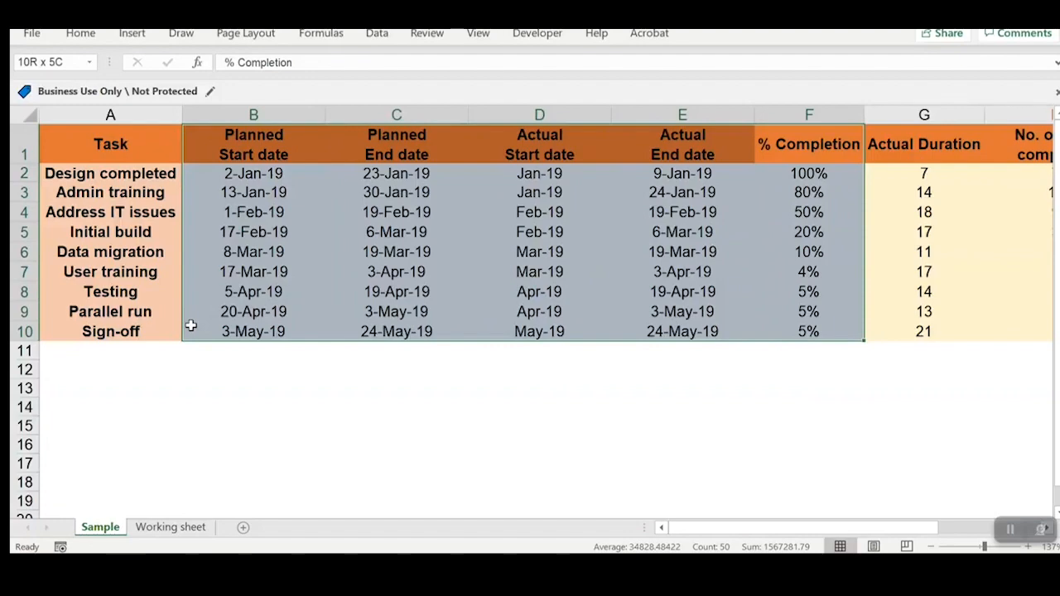
pyautogui.moveTo(190, 325); pyautogui.dragTo(190, 325)
# Step: Examine the calculated columns in G2:K10 and the Actual Duration formulas in G2 and G3
pyautogui.click(977, 547)
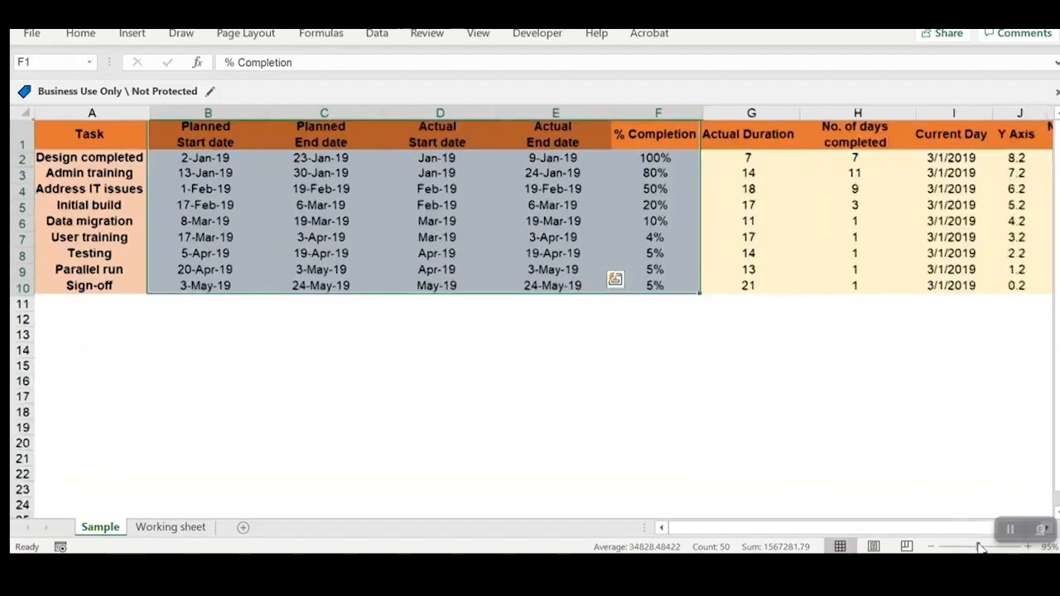
pyautogui.moveTo(643, 152); pyautogui.dragTo(924, 262)
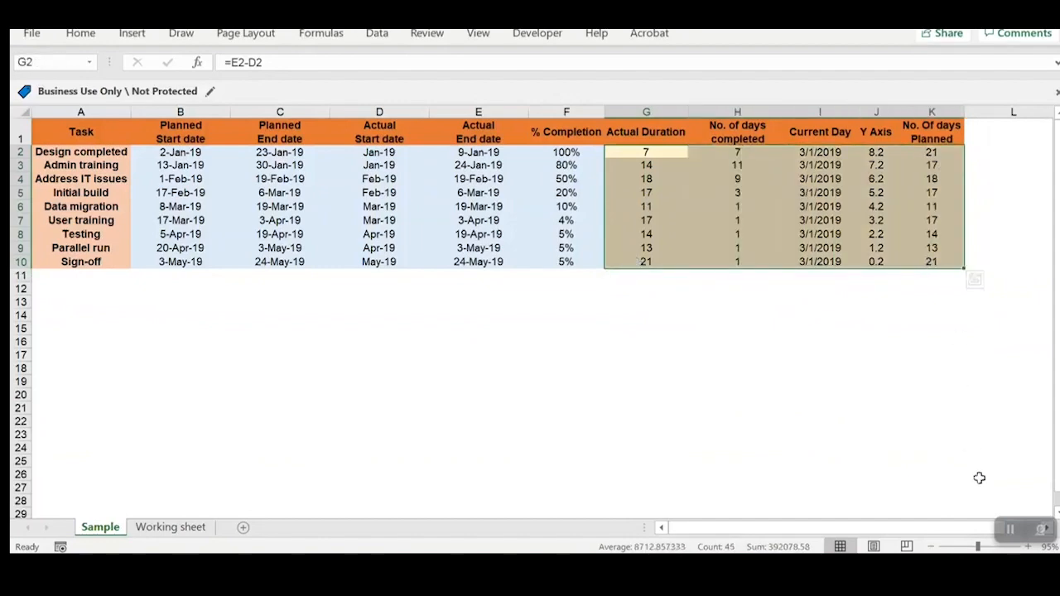
pyautogui.click(983, 547)
pyautogui.moveTo(923, 529); pyautogui.dragTo(856, 532)
pyautogui.click(828, 181)
pyautogui.moveTo(838, 145); pyautogui.dragTo(823, 324)
pyautogui.click(820, 181)
pyautogui.click(818, 154)
pyautogui.click(818, 181)
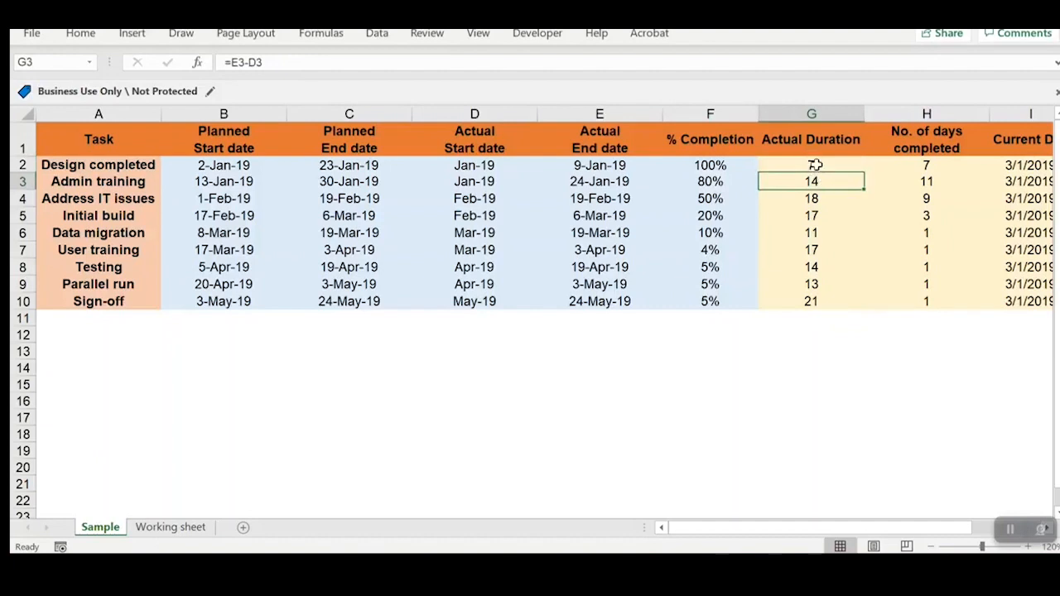
pyautogui.click(816, 165)
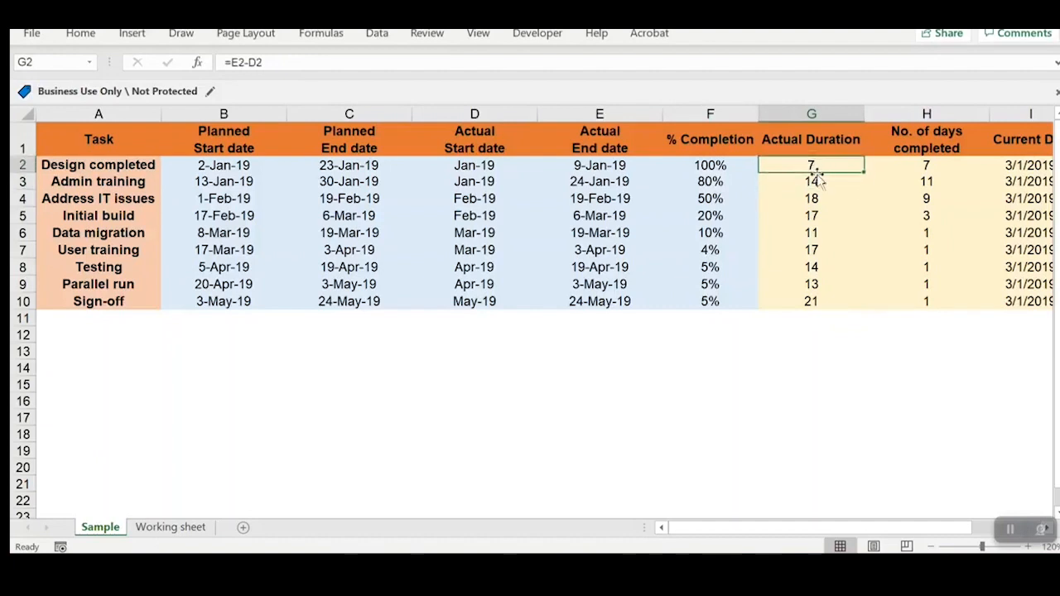
# Step: Check the actual dates used by the Actual Duration formula and fill =E2-D2 from G2 down to G10
pyautogui.moveTo(540, 152); pyautogui.dragTo(521, 302)
pyautogui.click(621, 165)
pyautogui.click(799, 166)
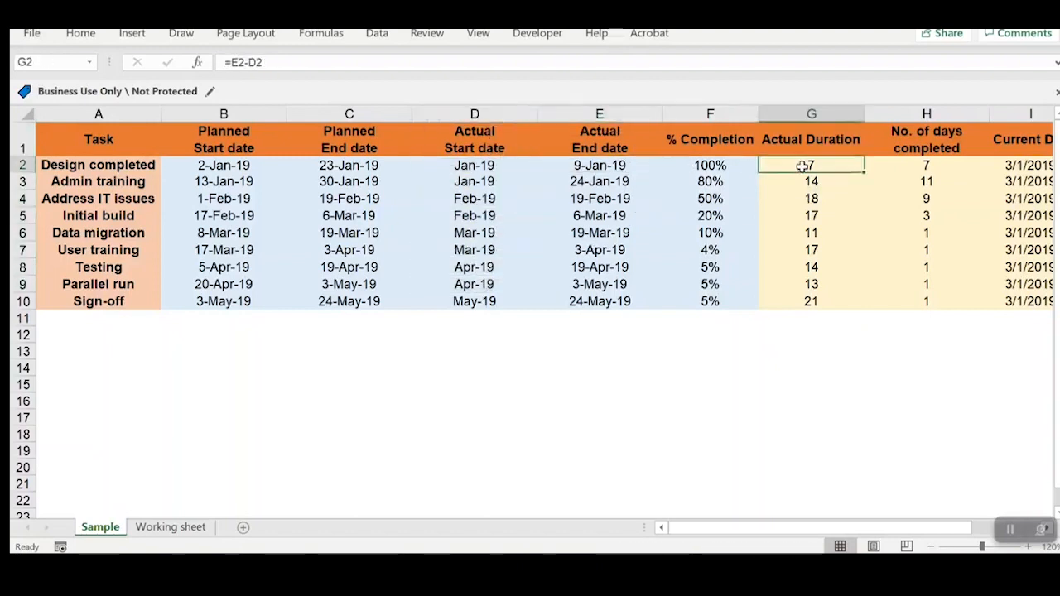
pyautogui.click(611, 181)
pyautogui.click(613, 166)
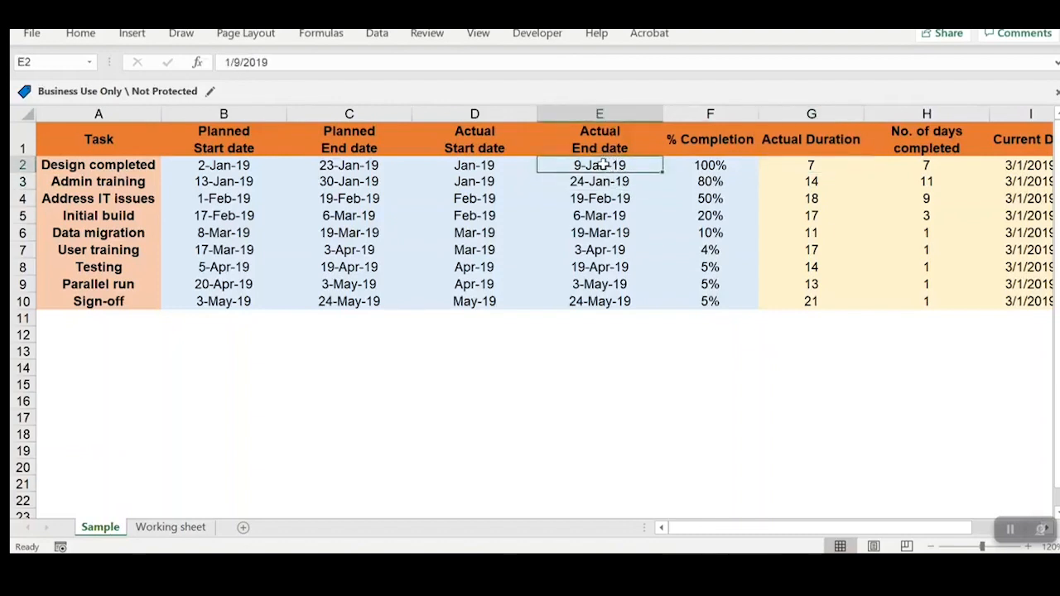
pyautogui.click(843, 165)
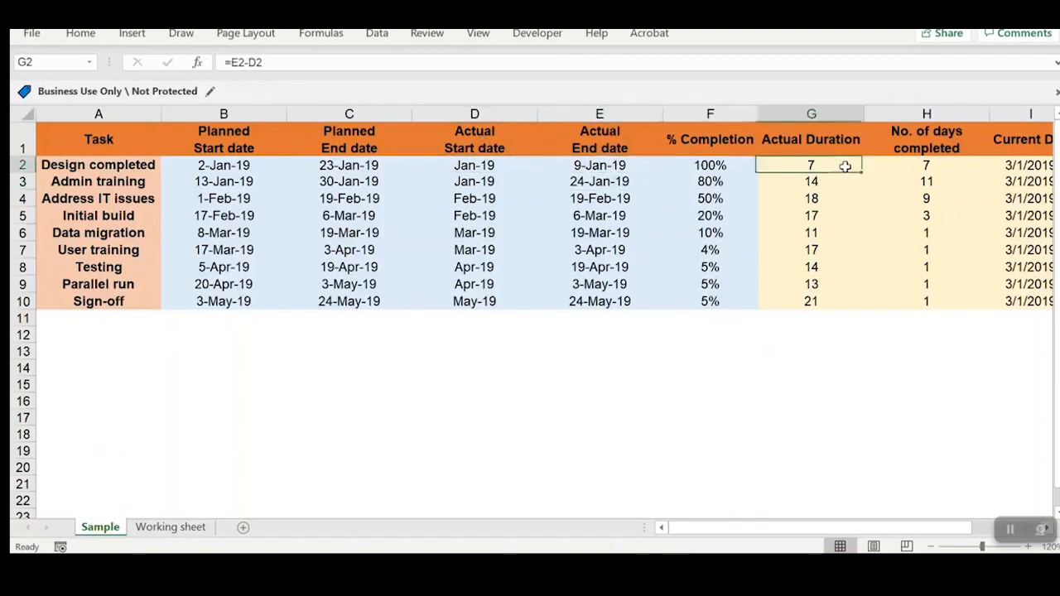
pyautogui.doubleClick(864, 172)
pyautogui.click(827, 168)
pyautogui.doubleClick(865, 172)
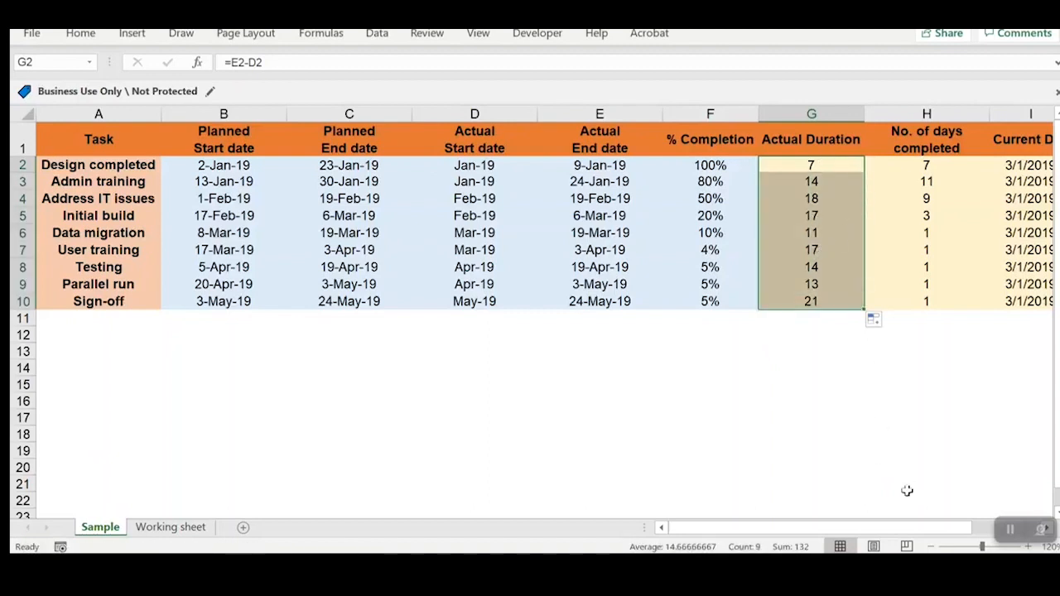
# Step: Check the No. of days completed formula against its source cells and fill =G2*F2 from H2 down to H10
pyautogui.click(921, 176)
pyautogui.click(914, 142)
pyautogui.click(922, 174)
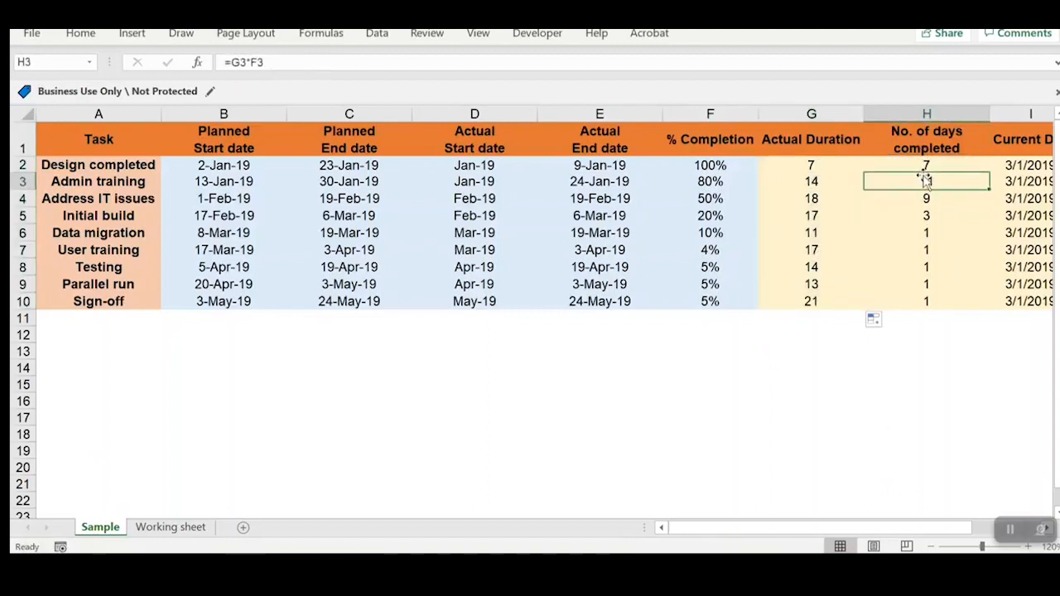
pyautogui.click(836, 166)
pyautogui.click(914, 168)
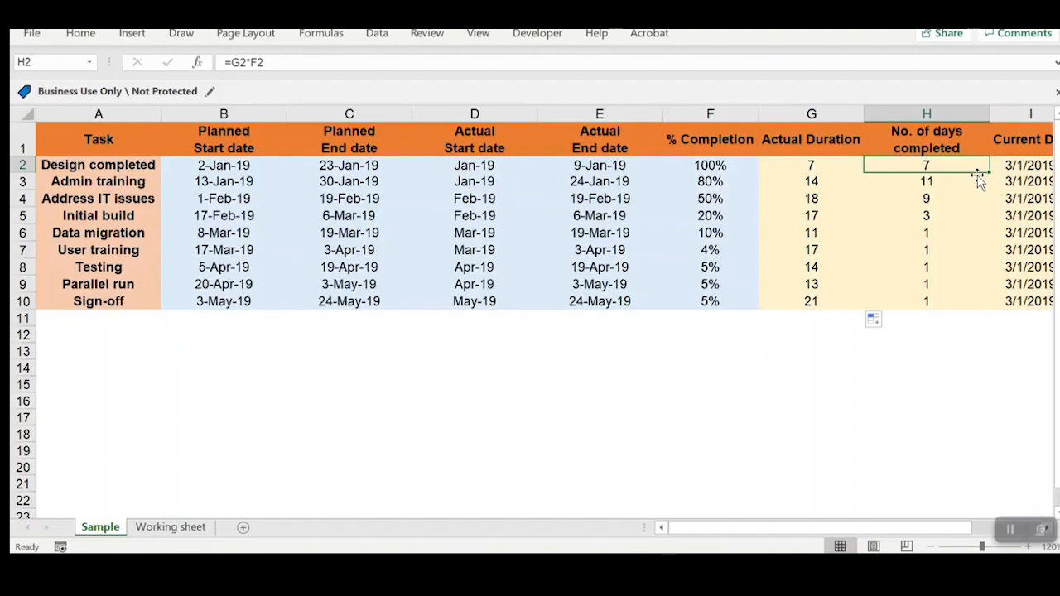
pyautogui.click(857, 163)
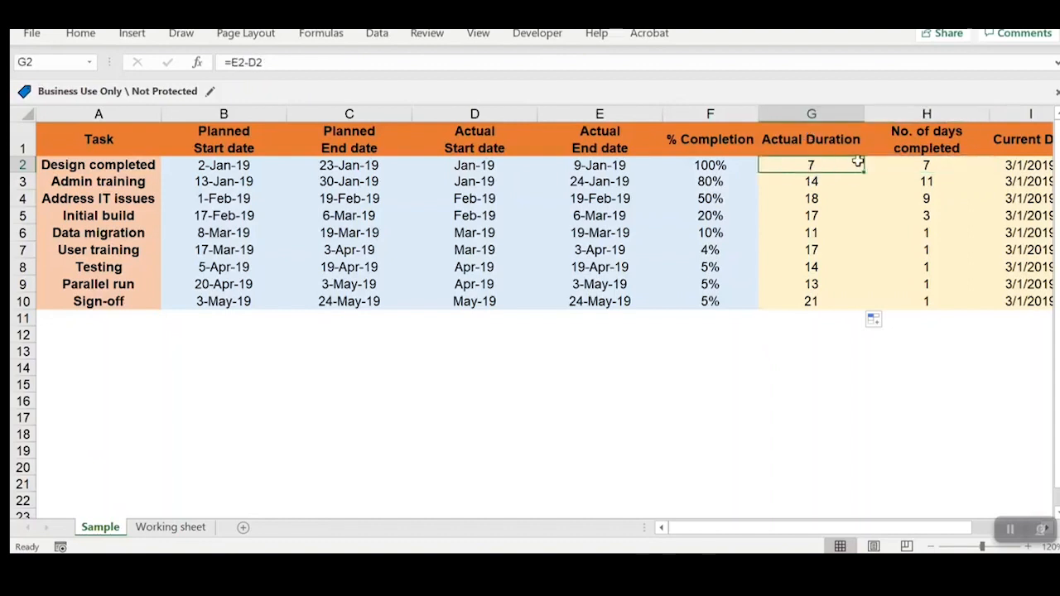
pyautogui.click(710, 164)
pyautogui.click(897, 162)
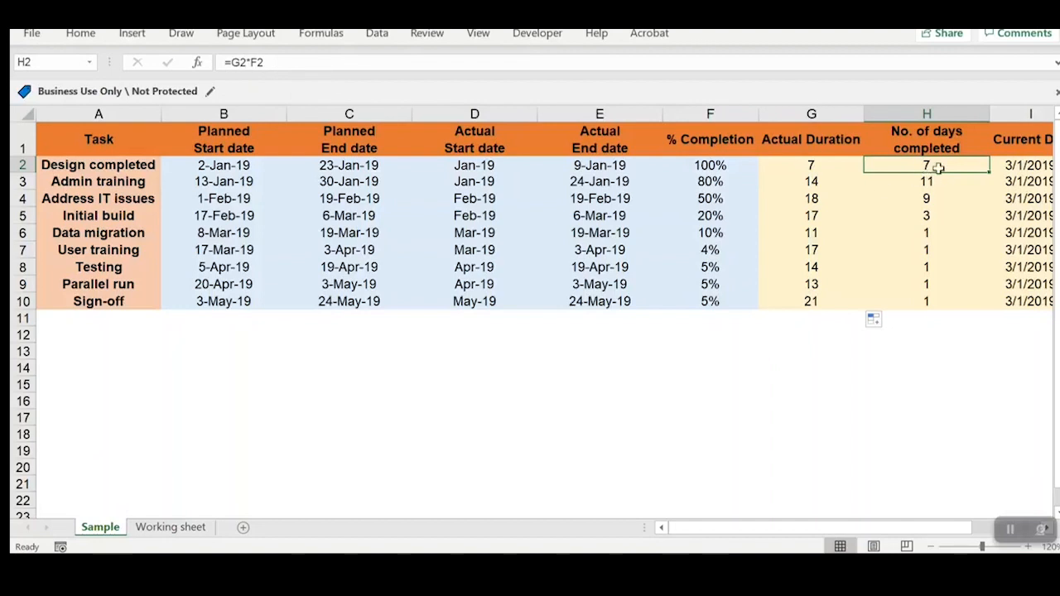
pyautogui.doubleClick(988, 171)
# Step: Widen the Current Day column slightly
pyautogui.moveTo(944, 534); pyautogui.dragTo(972, 527)
pyautogui.click(902, 199)
pyautogui.click(938, 141)
pyautogui.moveTo(949, 113); pyautogui.dragTo(952, 114)
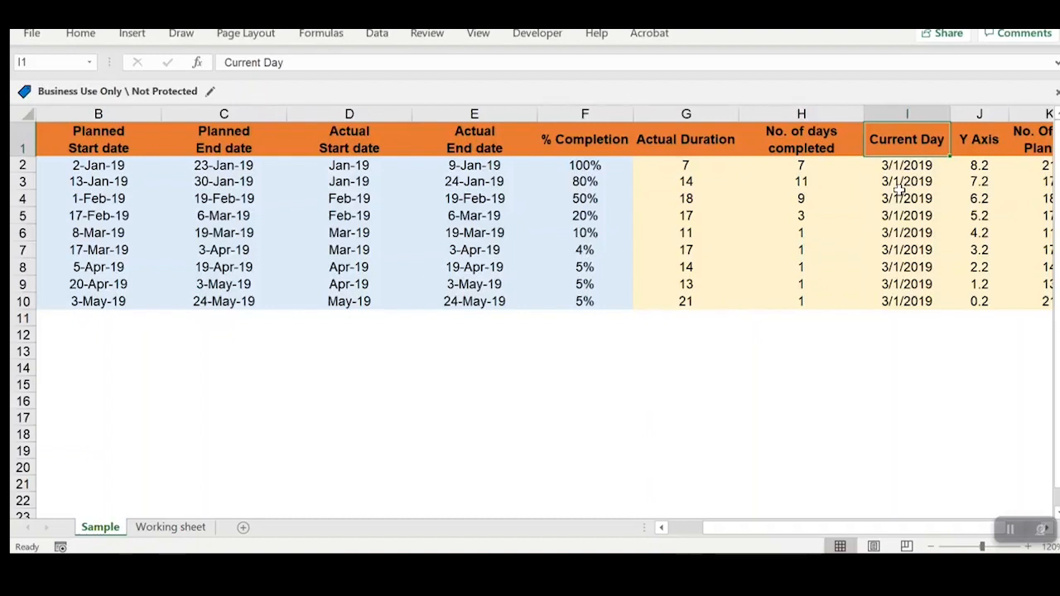
# Step: Compare the planned start and end dates with the Current Day value in I2
pyautogui.moveTo(836, 527); pyautogui.dragTo(802, 528)
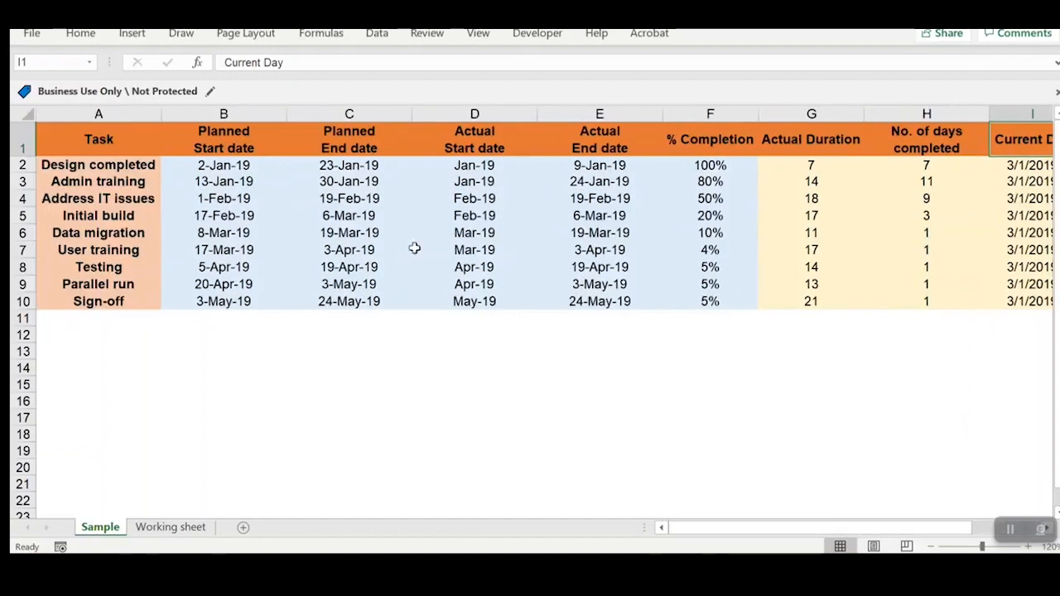
pyautogui.moveTo(226, 181); pyautogui.dragTo(213, 298)
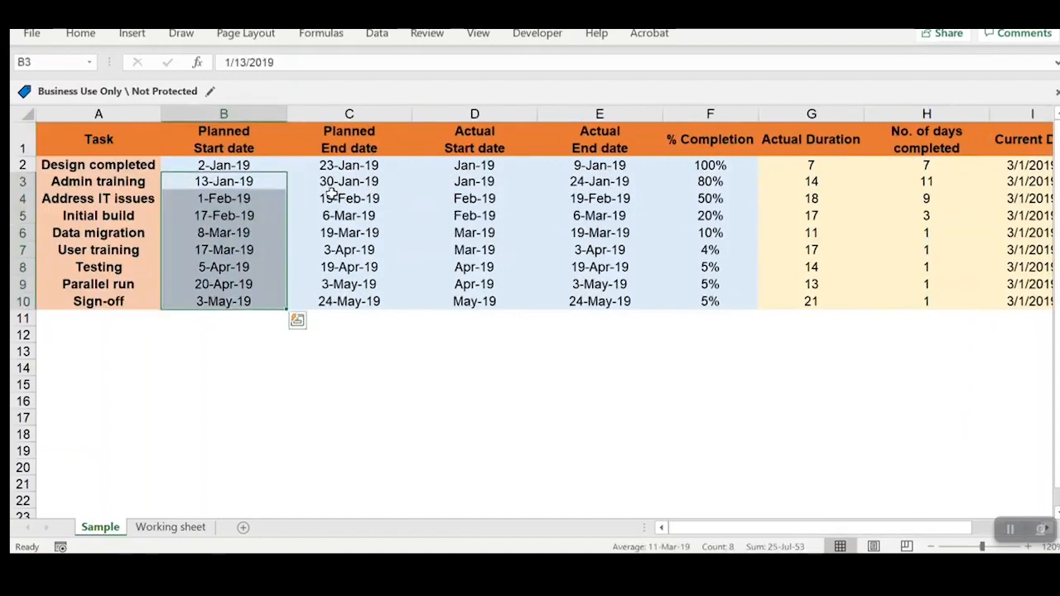
pyautogui.moveTo(332, 196); pyautogui.dragTo(348, 284)
pyautogui.moveTo(759, 530); pyautogui.dragTo(874, 527)
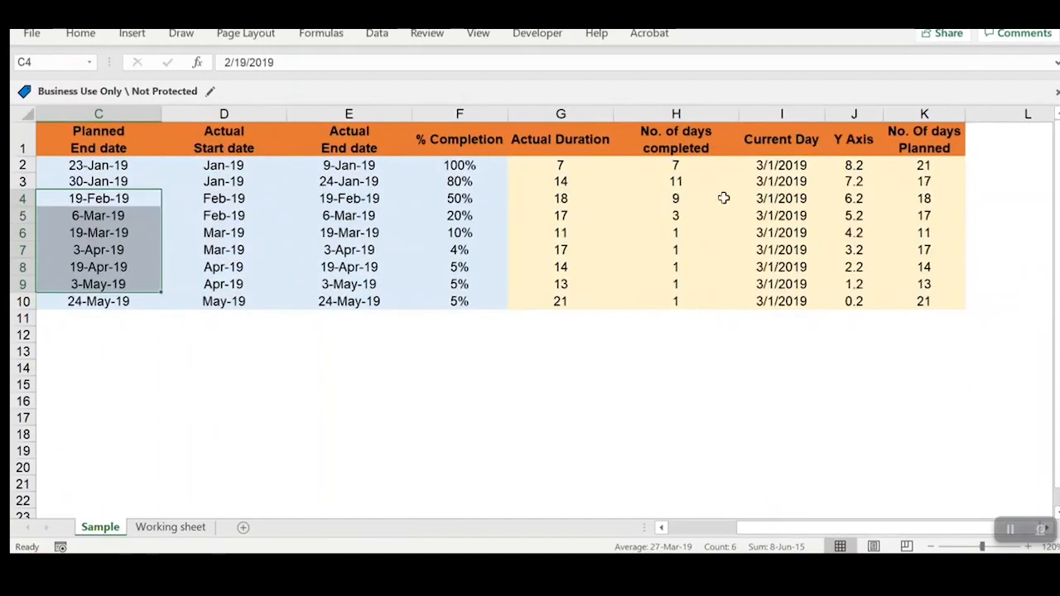
pyautogui.click(799, 168)
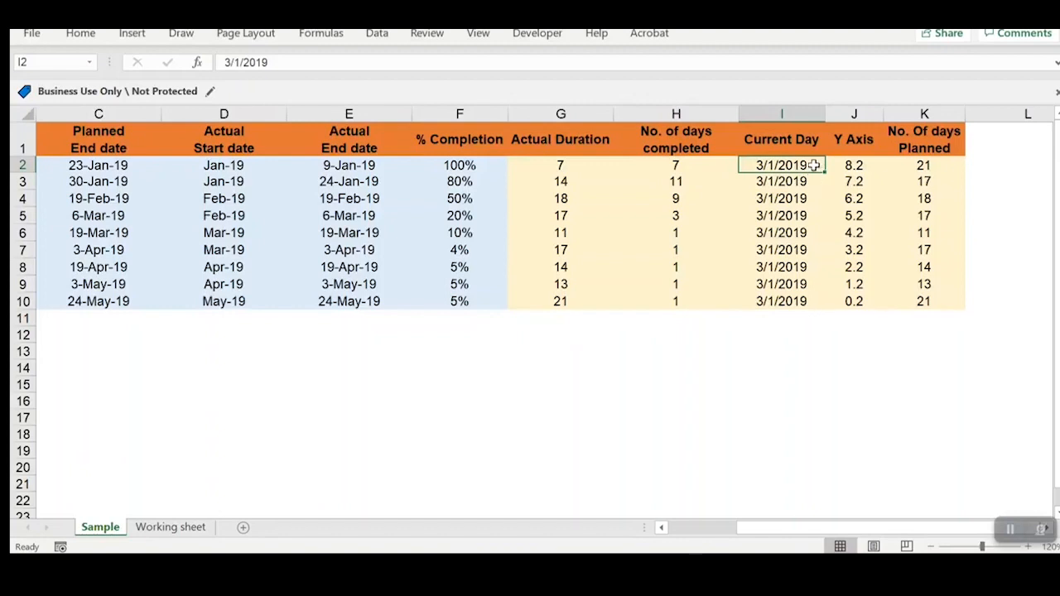
# Step: Widen the Y Axis column and inspect its values and formulas in J2:J10
pyautogui.click(852, 139)
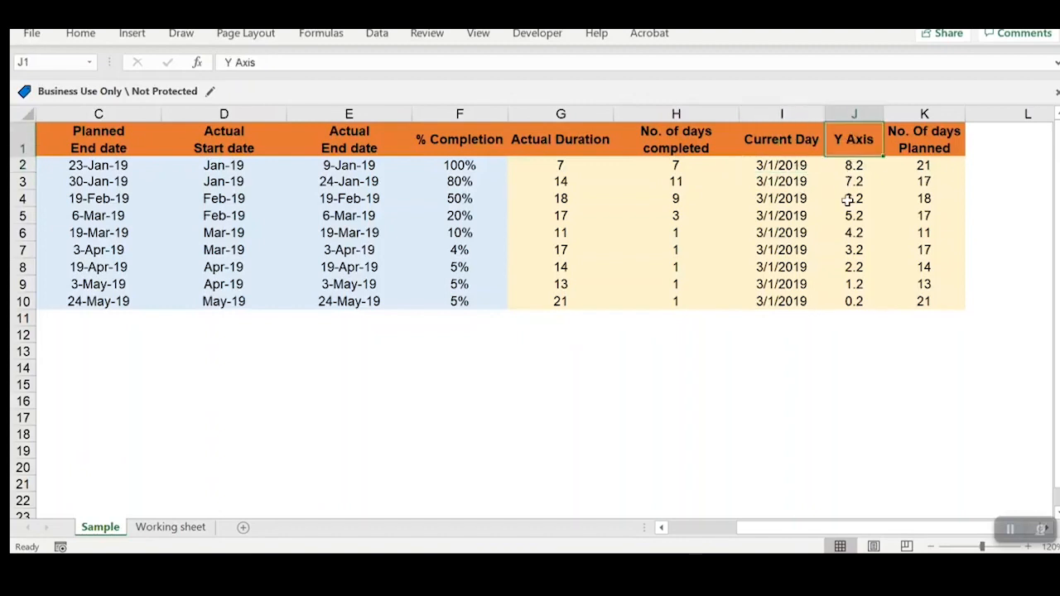
pyautogui.press('Down')
pyautogui.press('Down')
pyautogui.press('Down')
pyautogui.moveTo(879, 116); pyautogui.dragTo(899, 116)
pyautogui.moveTo(863, 168); pyautogui.dragTo(853, 300)
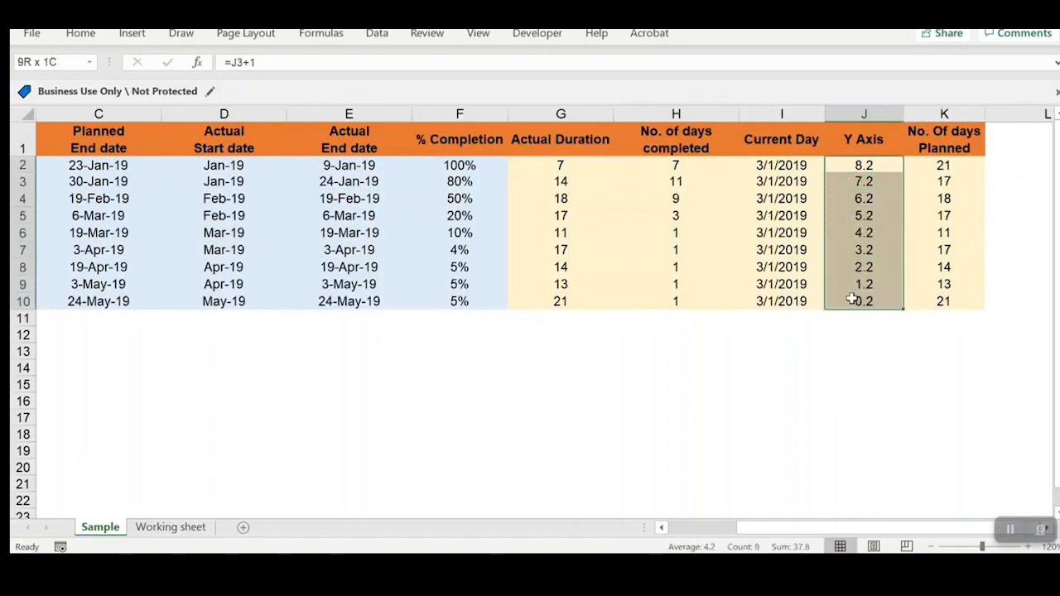
pyautogui.click(866, 179)
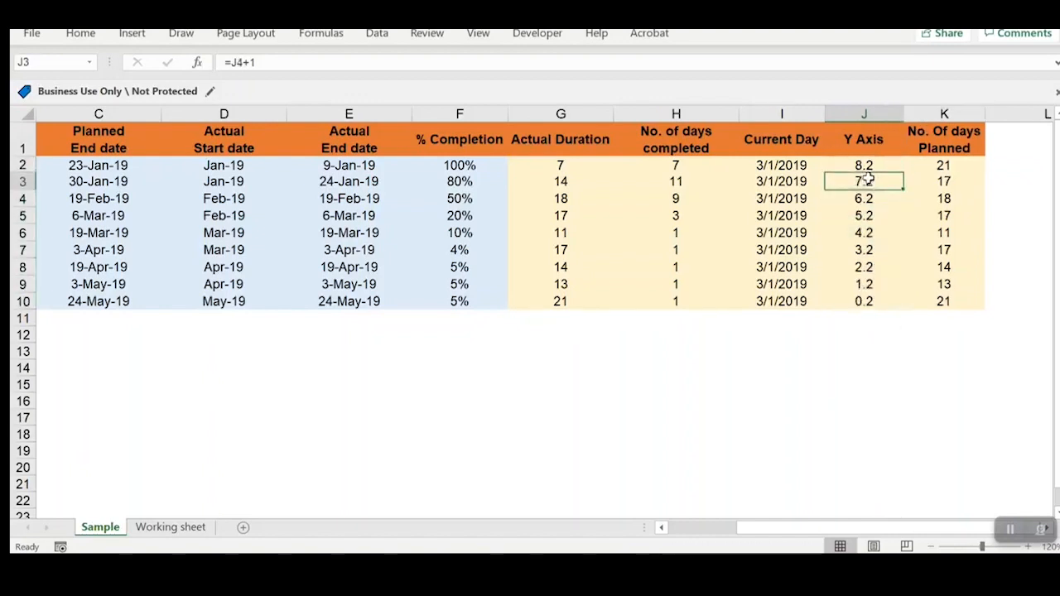
# Step: Widen the No. Of days Planned column and compare its formula in K2 with the Actual Duration formula in G2
pyautogui.click(948, 137)
pyautogui.moveTo(983, 113); pyautogui.dragTo(993, 114)
pyautogui.click(948, 196)
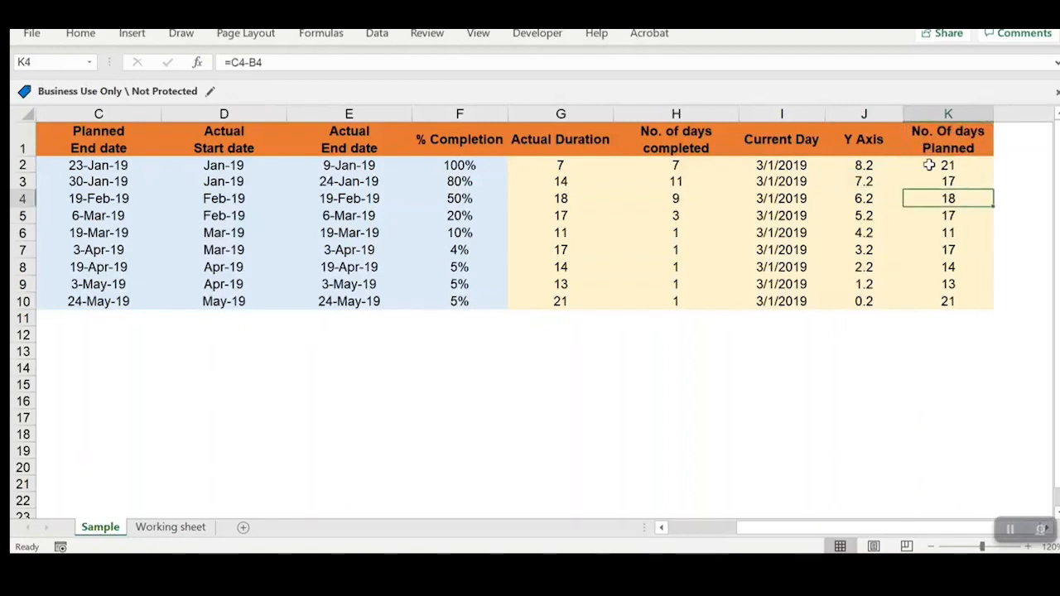
pyautogui.click(929, 165)
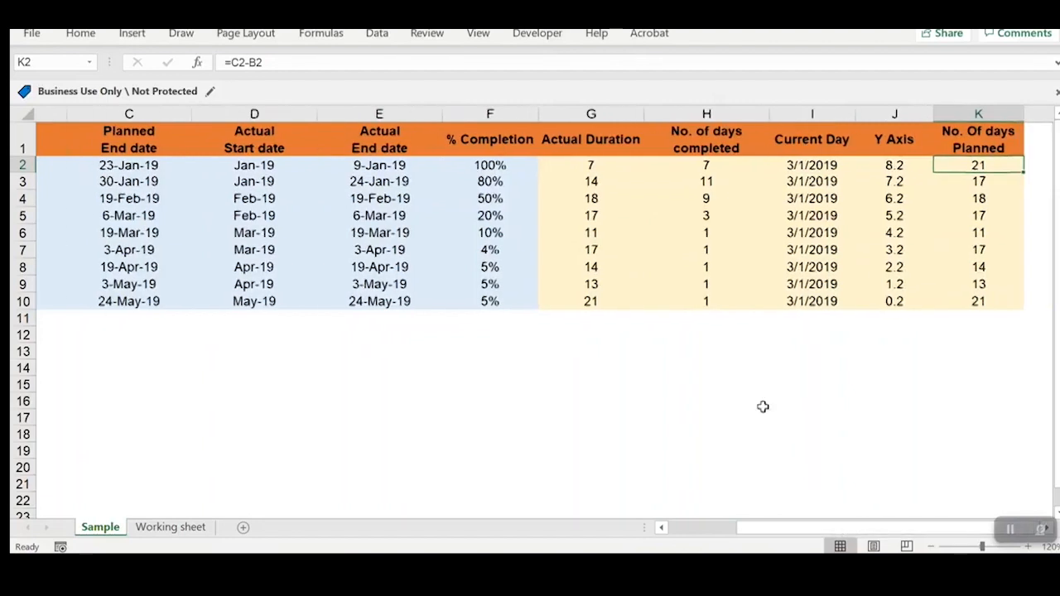
pyautogui.click(568, 116)
pyautogui.click(568, 165)
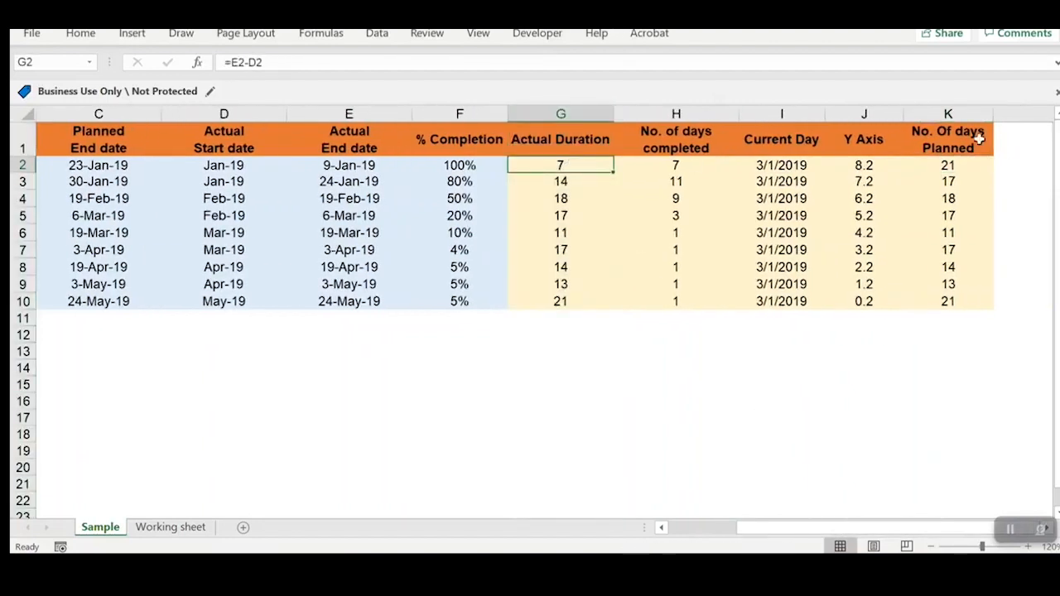
# Step: Check the No. Of days Planned formula in K2 against the planned start and end dates in row 2
pyautogui.click(958, 114)
pyautogui.click(969, 165)
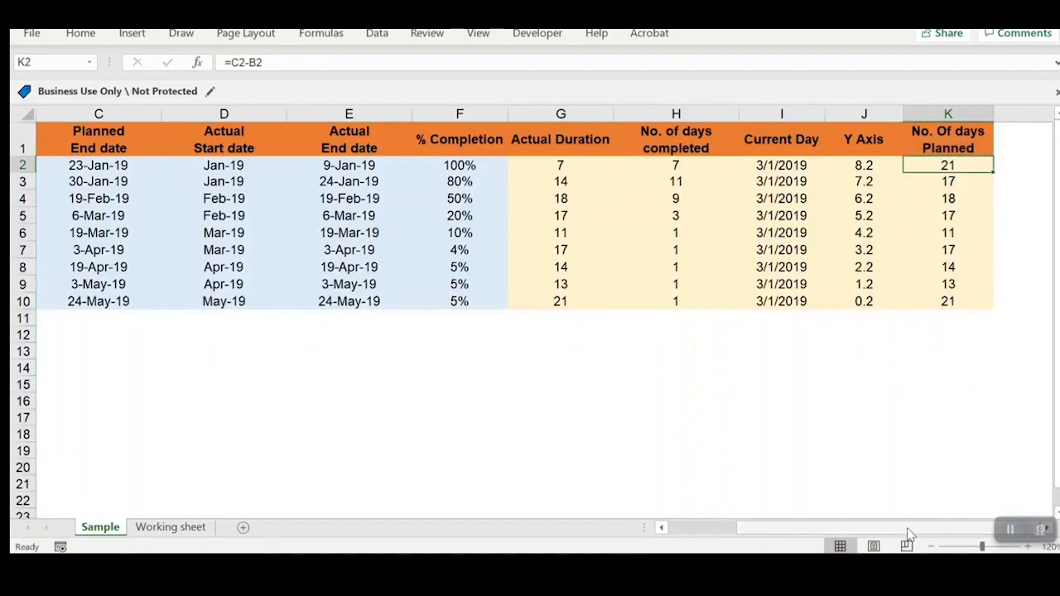
pyautogui.moveTo(908, 534); pyautogui.dragTo(838, 534)
pyautogui.click(342, 165)
pyautogui.click(224, 169)
pyautogui.hscroll(3, 764, 503)
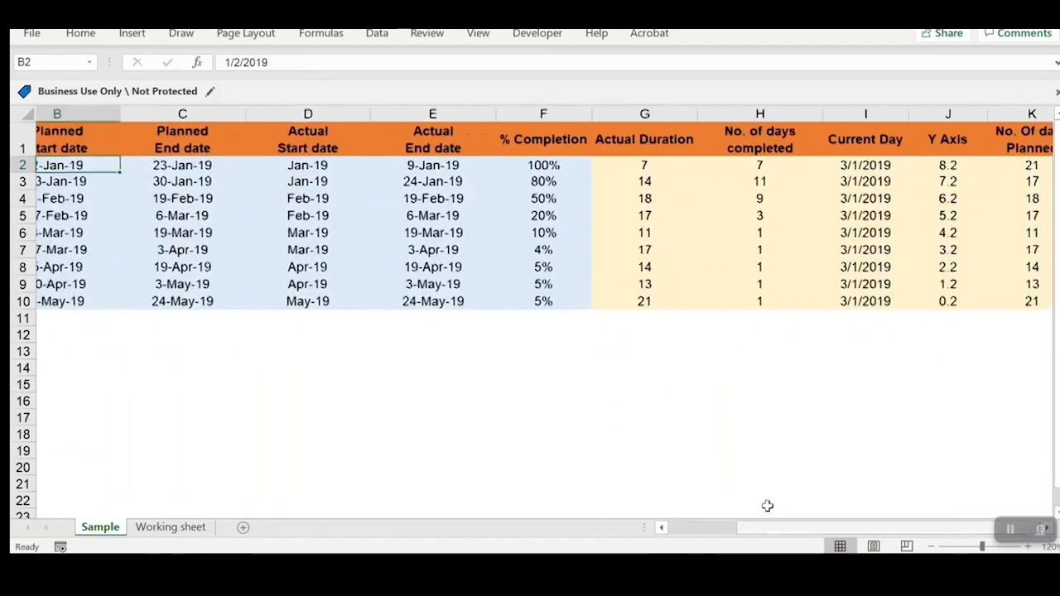
pyautogui.click(934, 165)
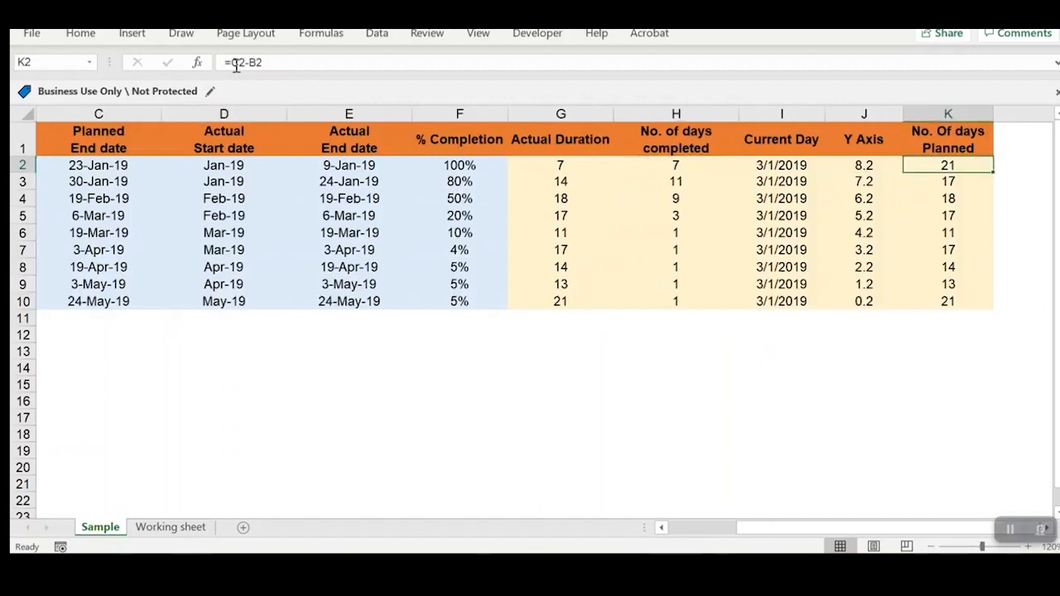
pyautogui.doubleClick(994, 171)
# Step: Insert an empty 2-D Stacked Bar chart and place it below the task table, starting around row 12
pyautogui.moveTo(943, 529); pyautogui.dragTo(835, 525)
pyautogui.click(651, 403)
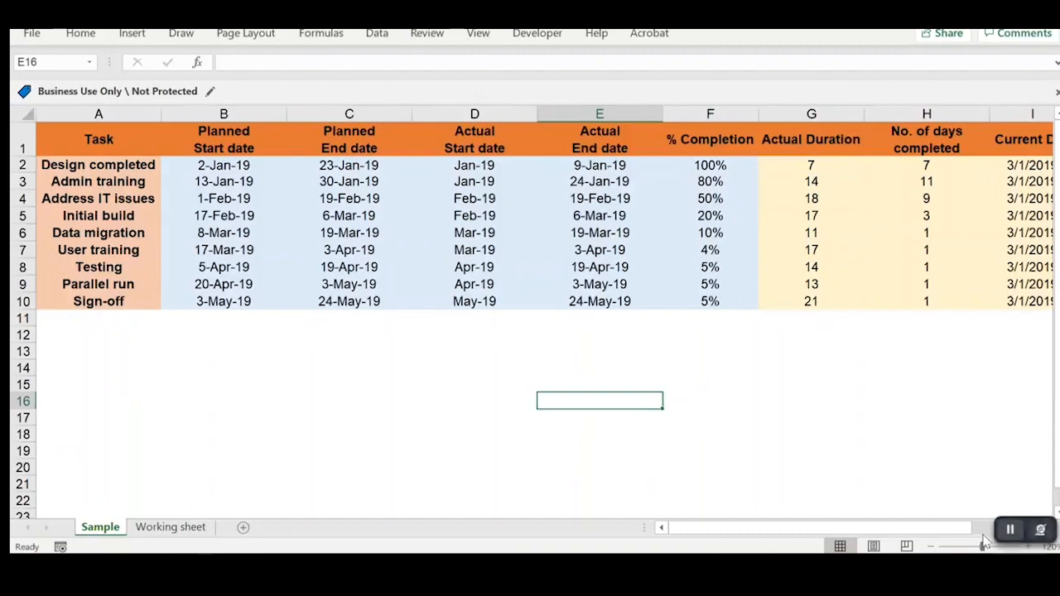
pyautogui.moveTo(982, 547); pyautogui.dragTo(979, 546)
pyautogui.click(701, 427)
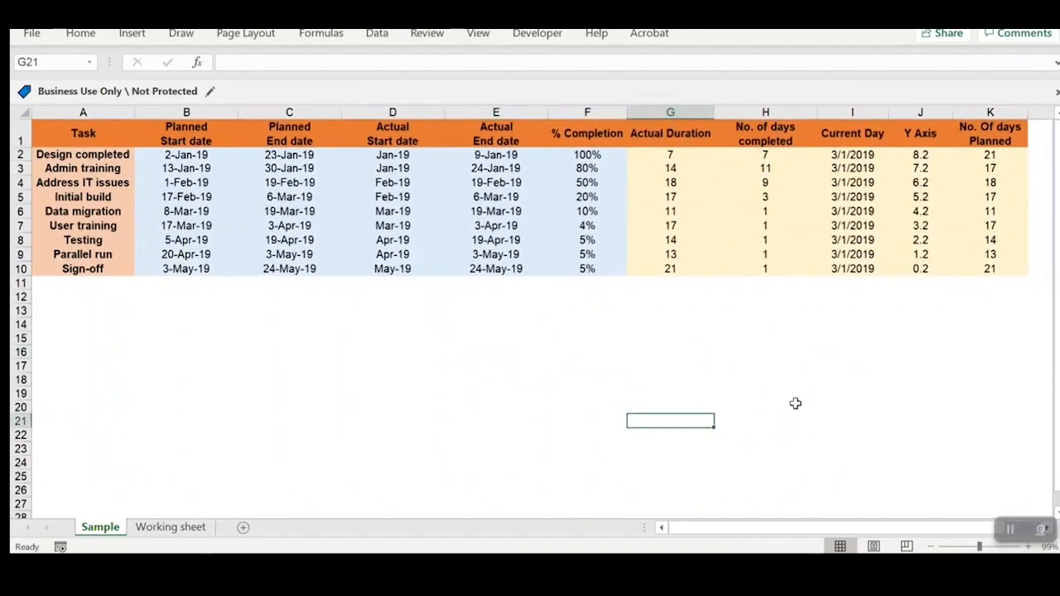
pyautogui.click(518, 333)
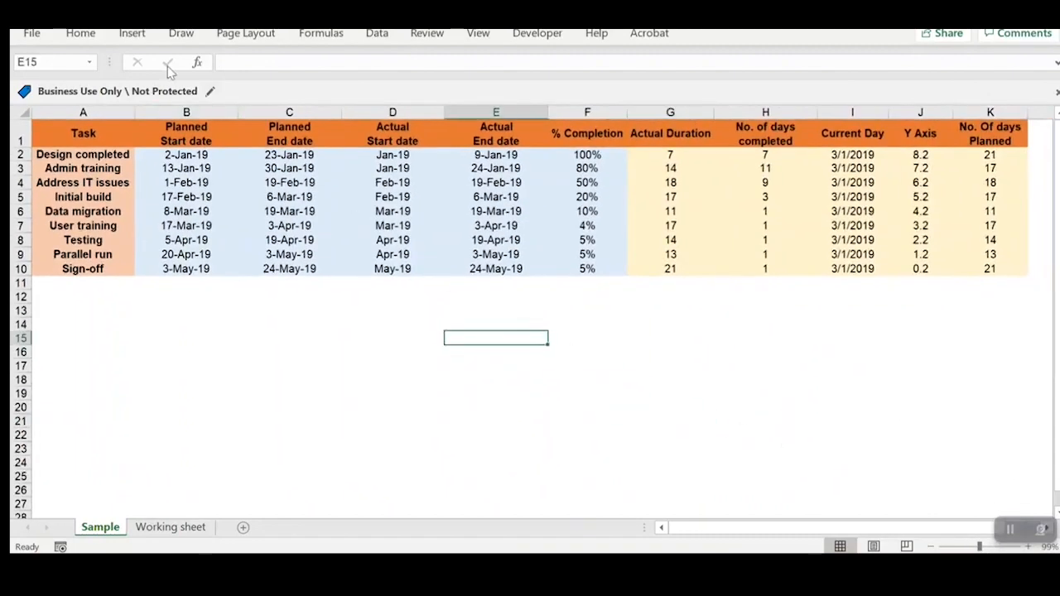
pyautogui.click(133, 33)
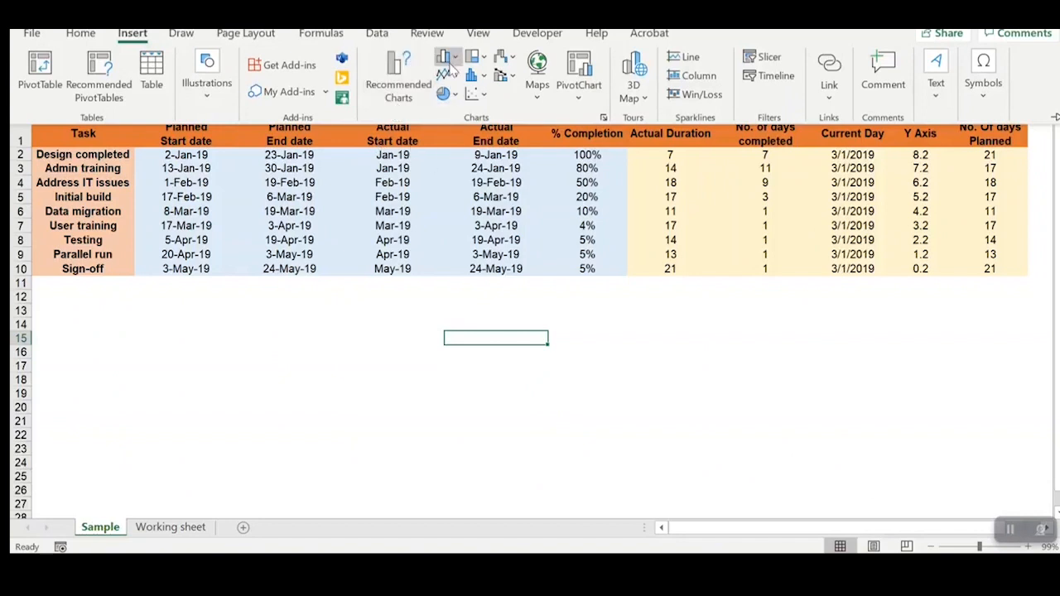
pyautogui.click(447, 58)
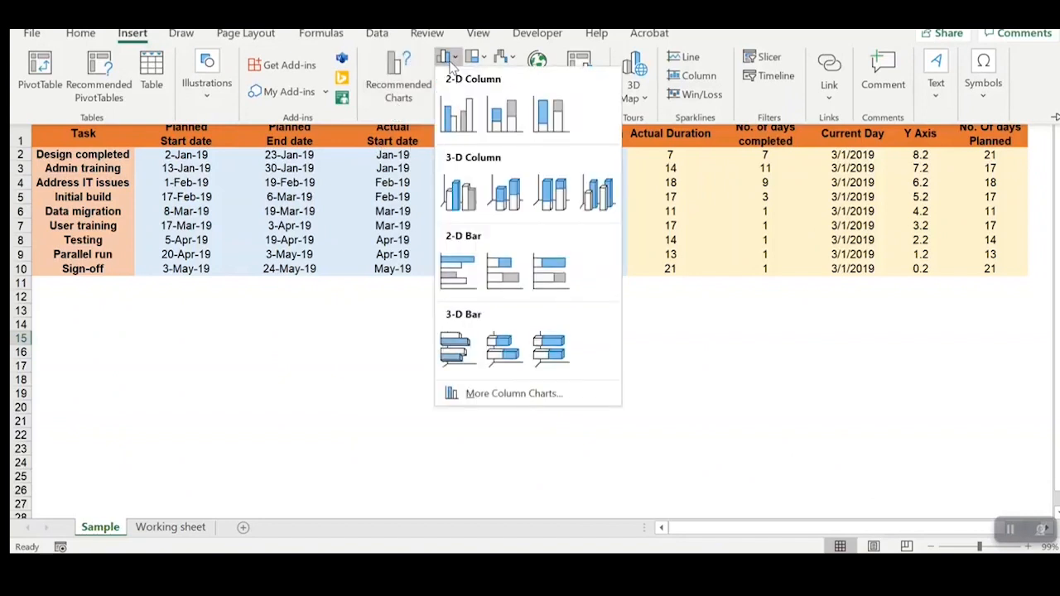
pyautogui.click(506, 275)
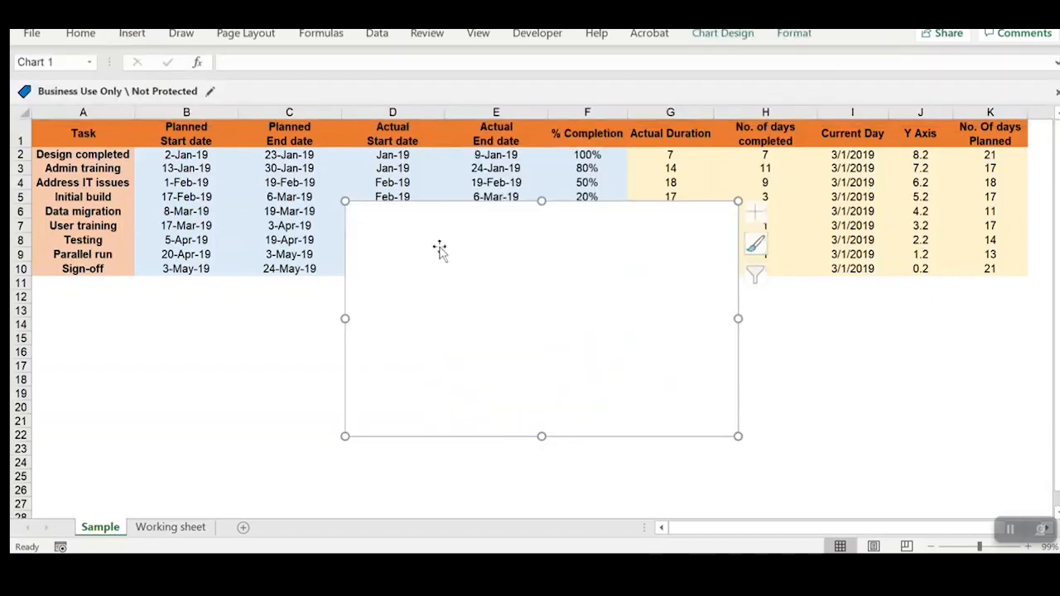
pyautogui.moveTo(393, 227); pyautogui.dragTo(342, 317)
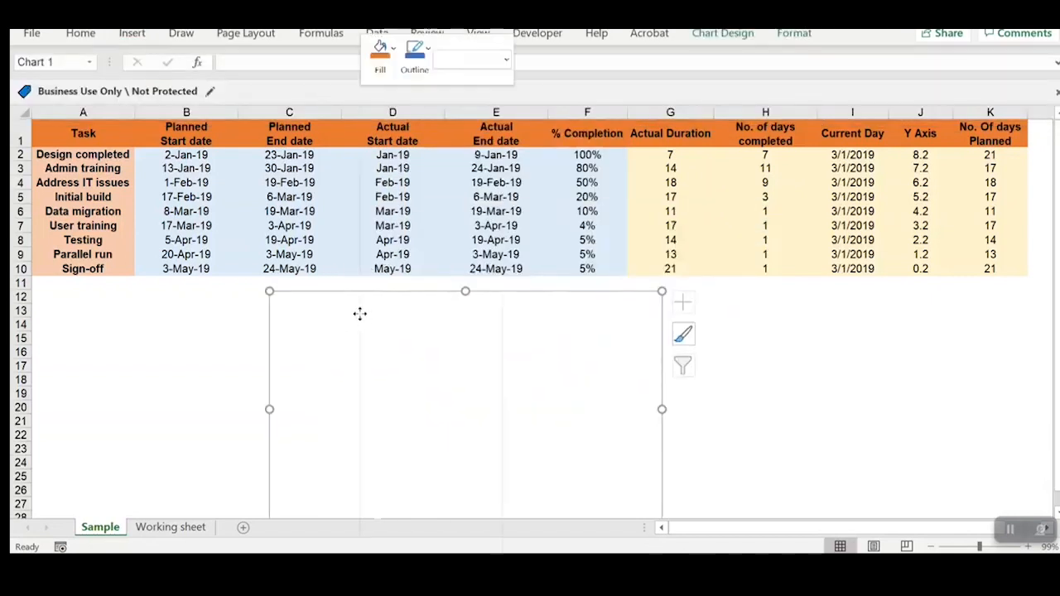
# Step: Add a chart data series named from the Actual Start date header in D1 with values D2:D10
pyautogui.rightClick(359, 315)
pyautogui.click(489, 317)
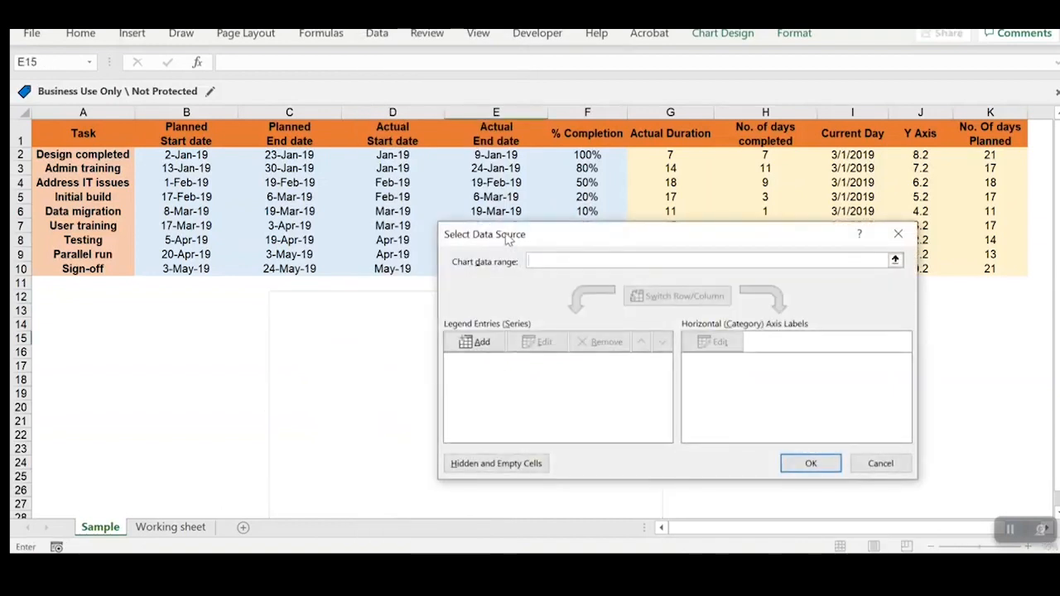
pyautogui.moveTo(508, 241); pyautogui.dragTo(556, 332)
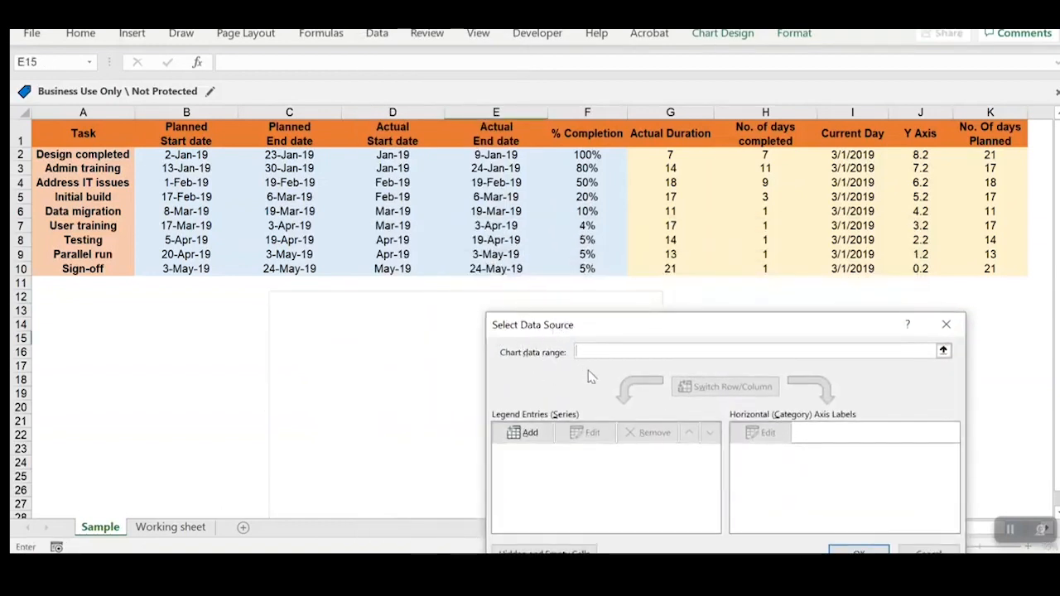
pyautogui.click(537, 437)
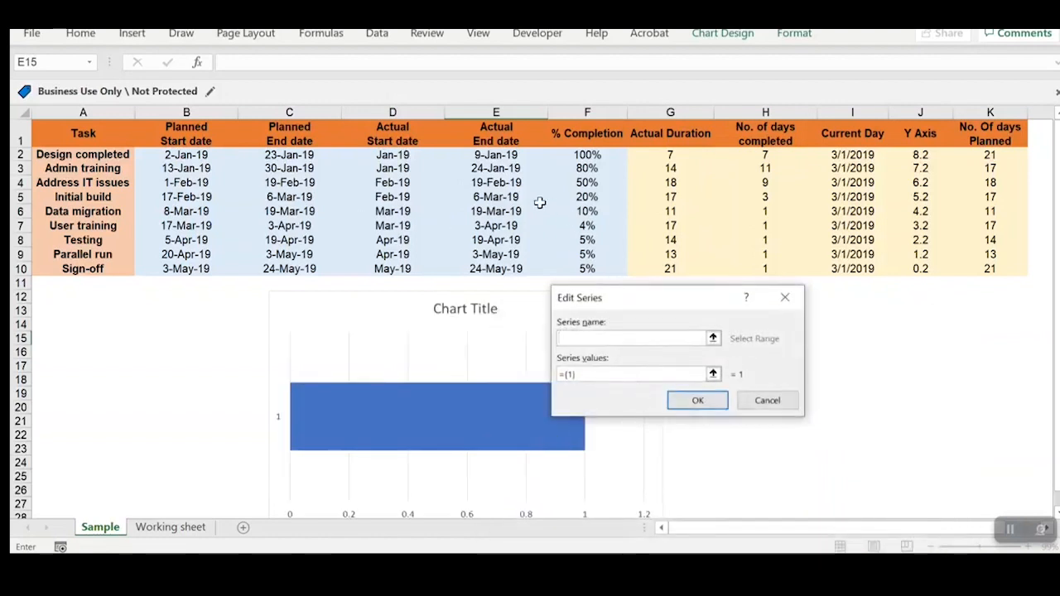
pyautogui.click(412, 139)
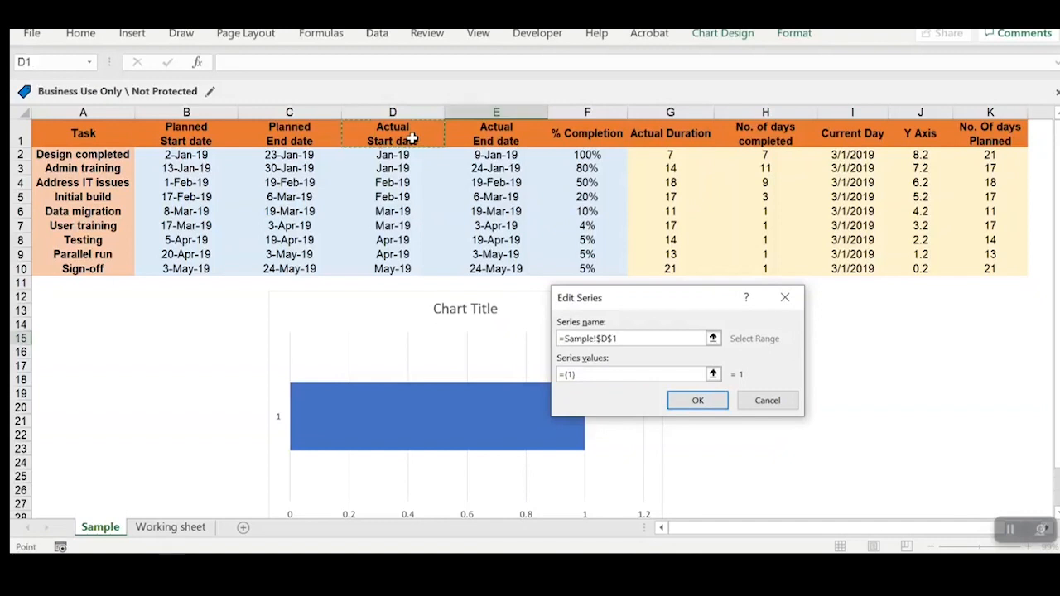
pyautogui.click(712, 373)
pyautogui.moveTo(405, 155); pyautogui.dragTo(393, 269)
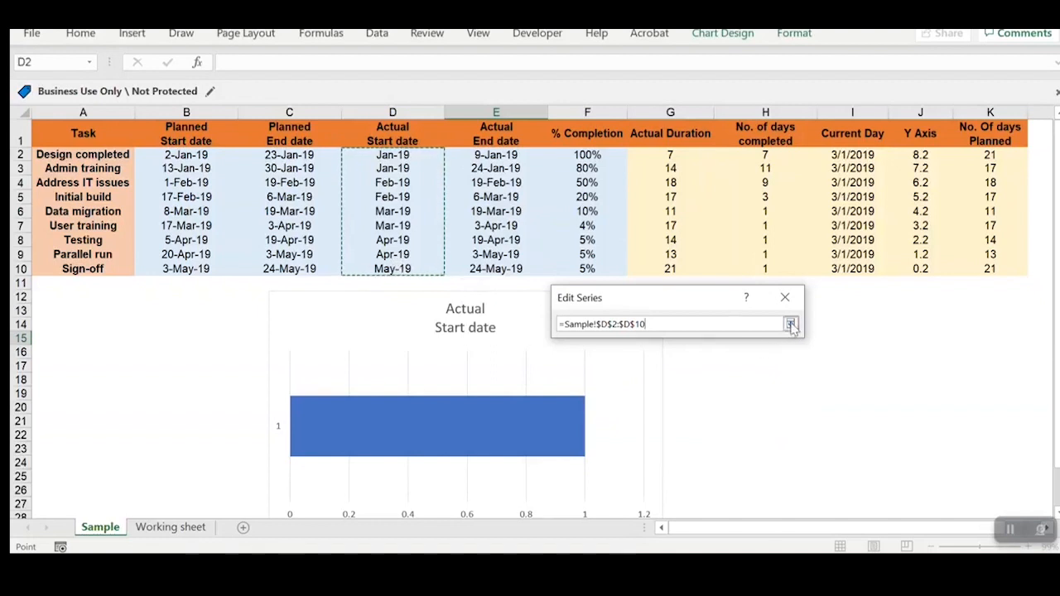
pyautogui.click(791, 324)
pyautogui.click(701, 400)
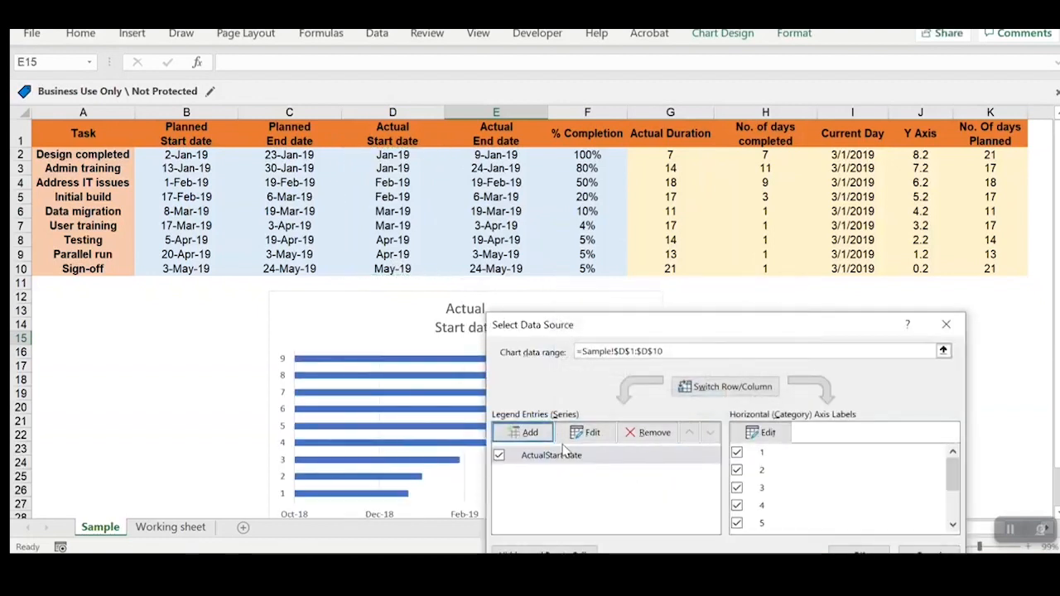
# Step: Add a second chart series named from the Actual Duration header in G1 with values G2:G10
pyautogui.click(525, 432)
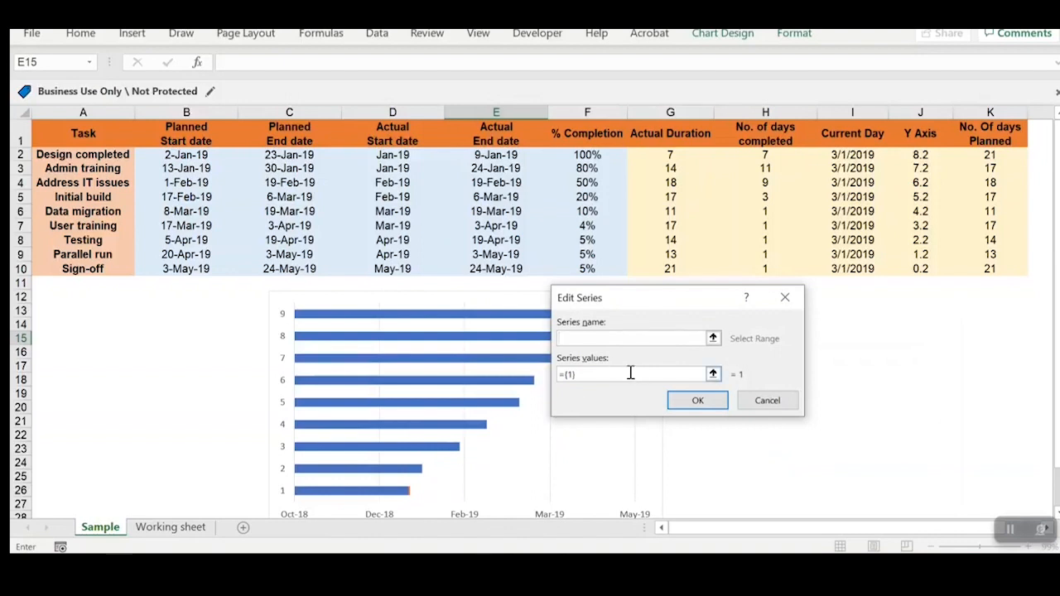
pyautogui.click(681, 135)
pyautogui.click(712, 373)
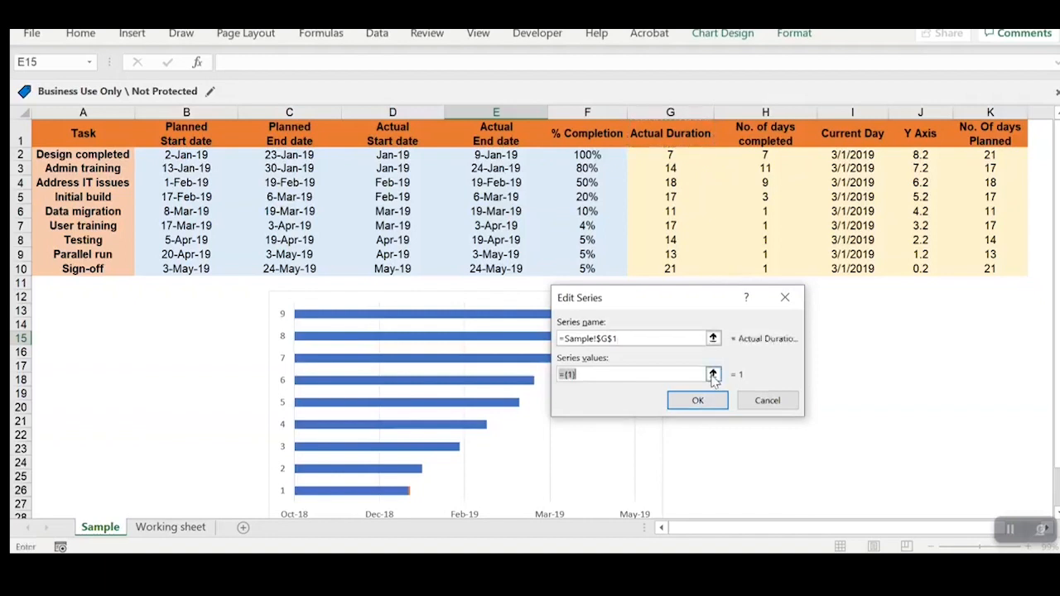
pyautogui.moveTo(671, 159); pyautogui.dragTo(670, 266)
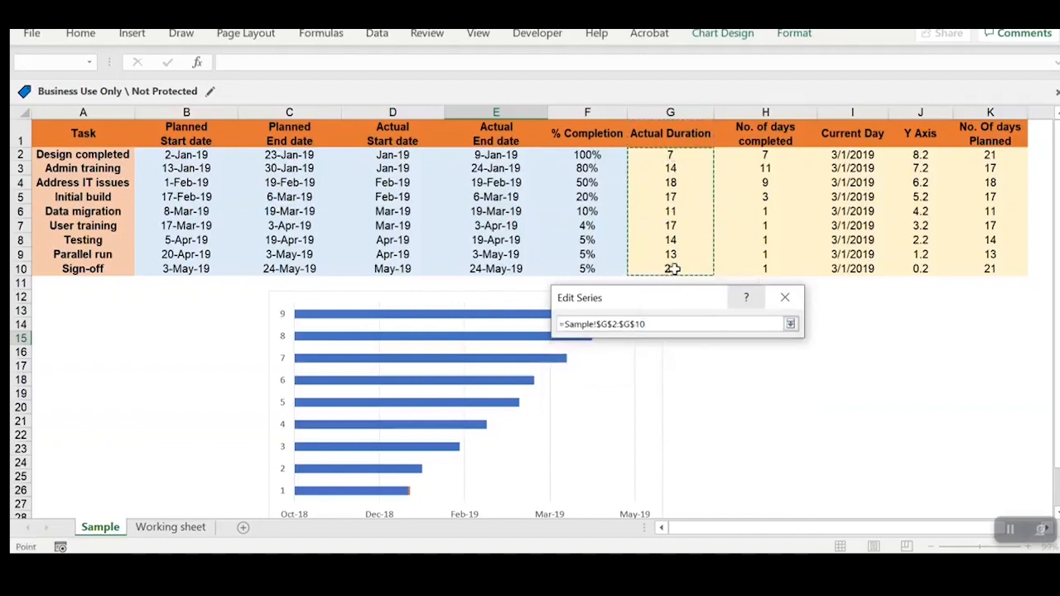
pyautogui.click(790, 325)
pyautogui.click(697, 401)
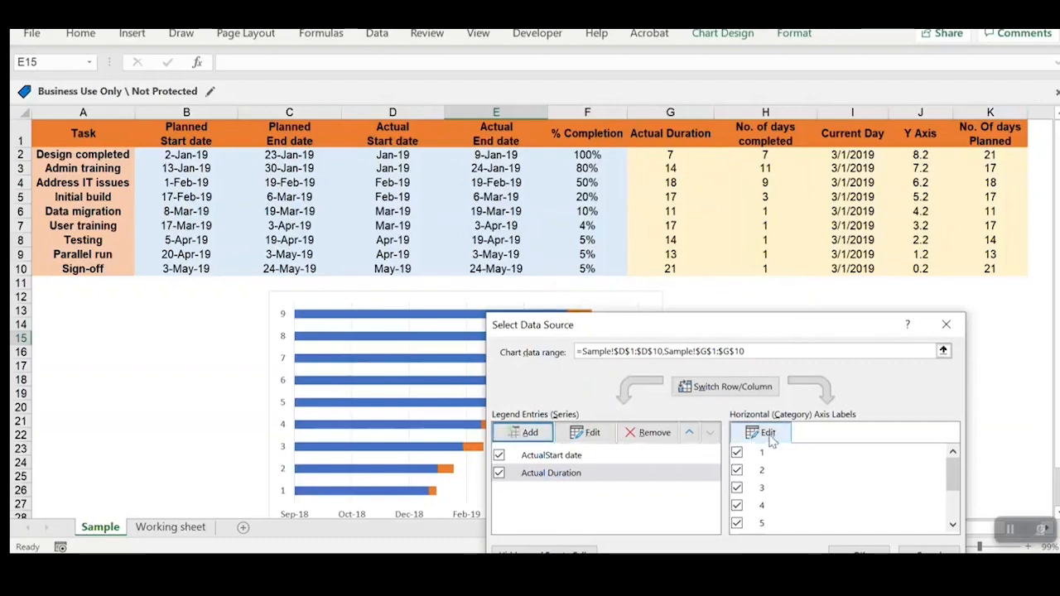
# Step: Set the chart's category axis labels to the task names in A2:A10 and apply the data source
pyautogui.click(767, 433)
pyautogui.press('Escape')
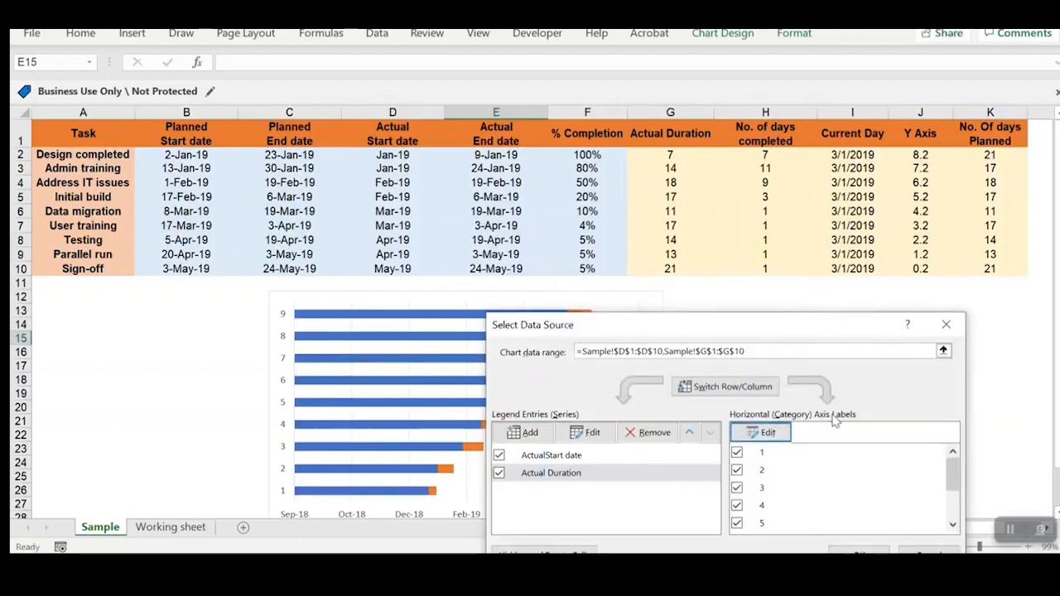
pyautogui.click(756, 433)
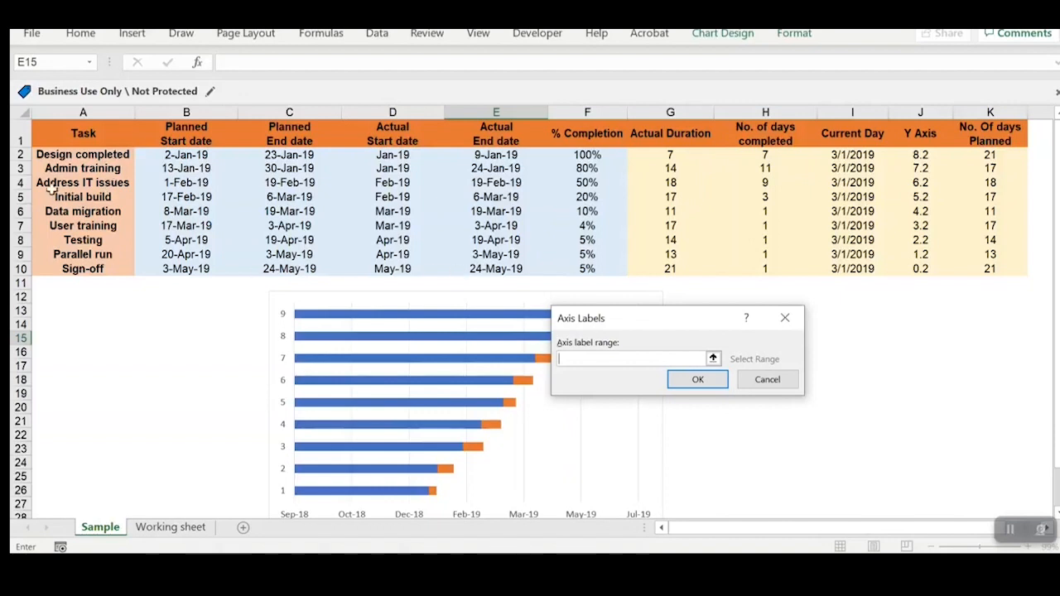
pyautogui.moveTo(87, 156); pyautogui.dragTo(97, 269)
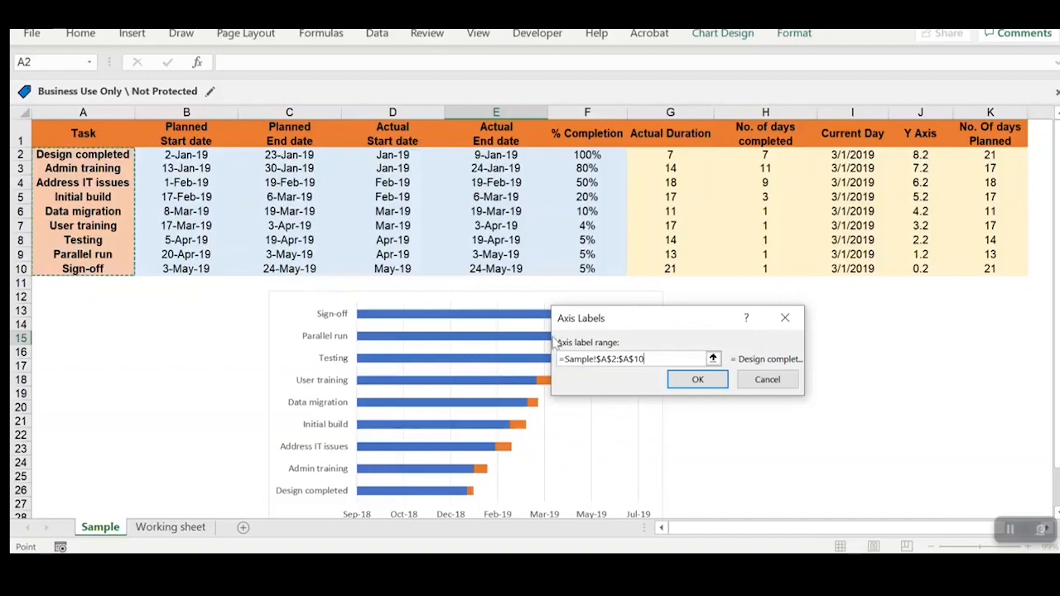
pyautogui.click(699, 383)
pyautogui.click(861, 551)
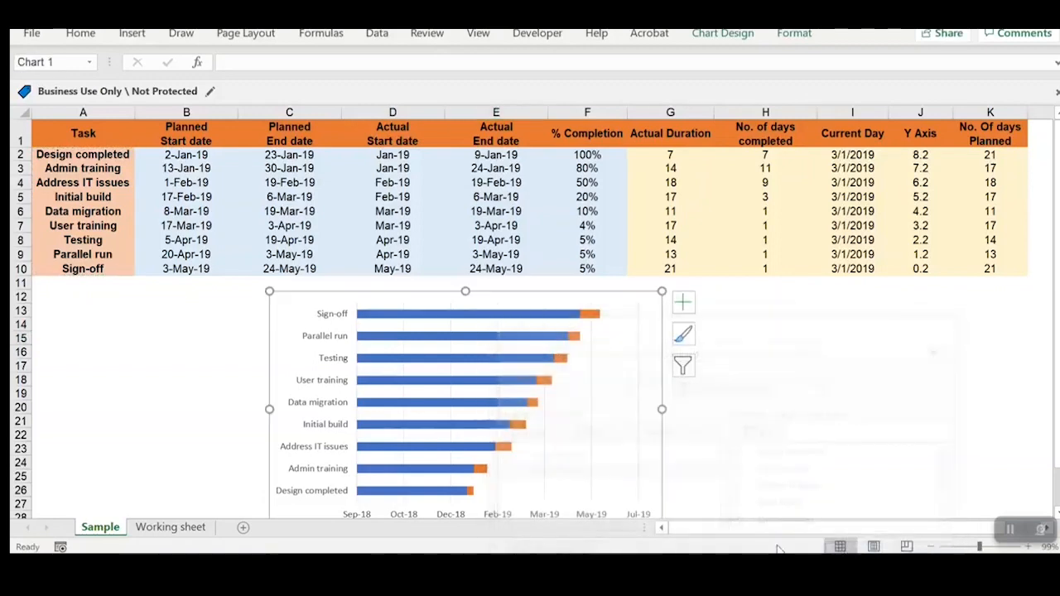
# Step: Enlarge the chart so it extends to the end of column H and down to about row 30
pyautogui.scroll(-1, 724, 418)
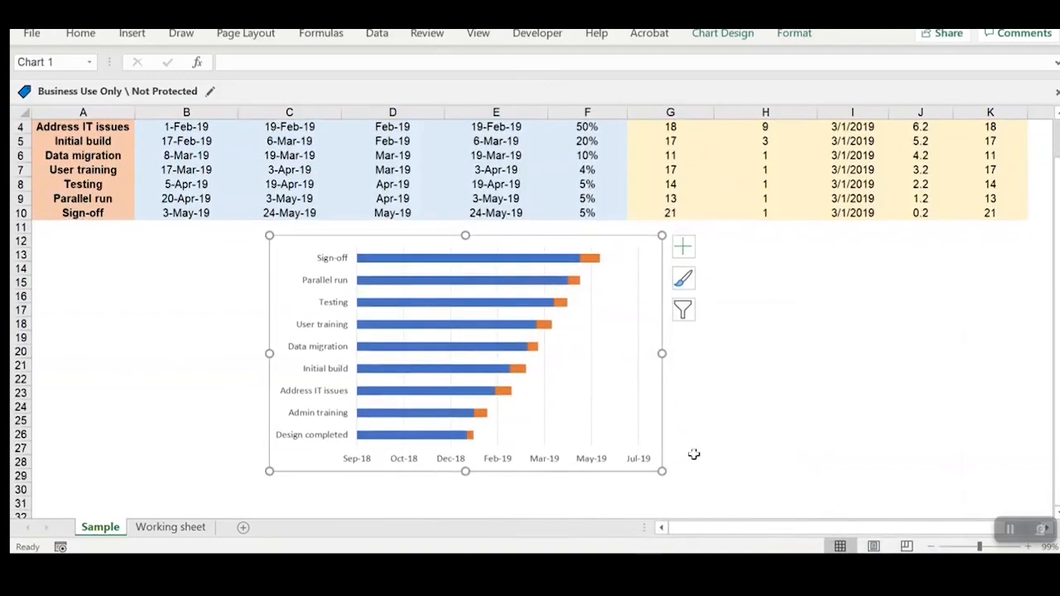
pyautogui.moveTo(661, 472); pyautogui.dragTo(818, 487)
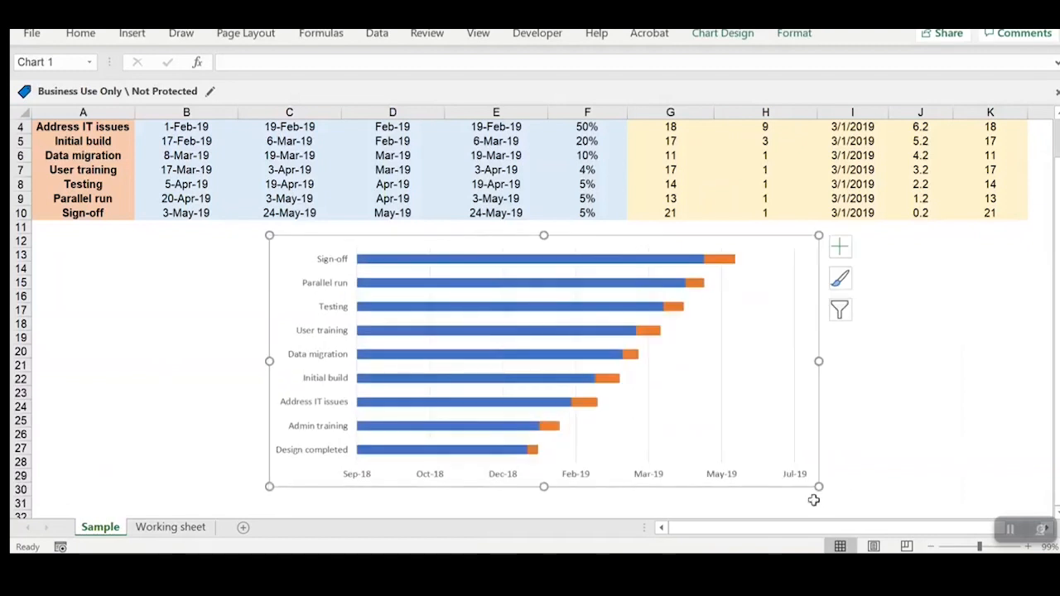
pyautogui.scroll(1, 174, 351)
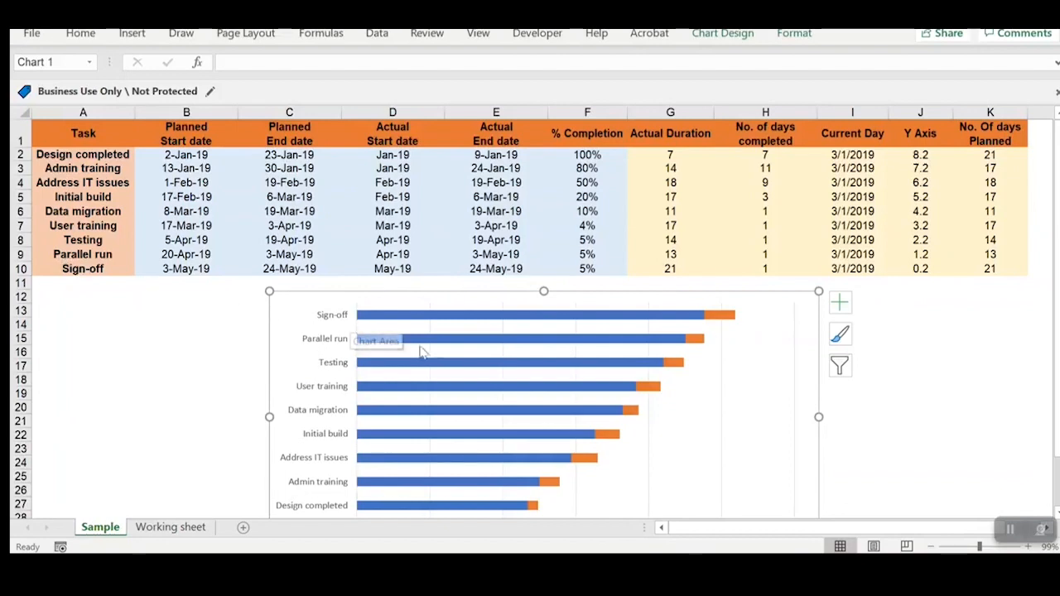
# Step: Set the chart's vertical task axis to show its categories in reverse order
pyautogui.scroll(-1, 367, 378)
pyautogui.click(342, 359)
pyautogui.rightClick(342, 359)
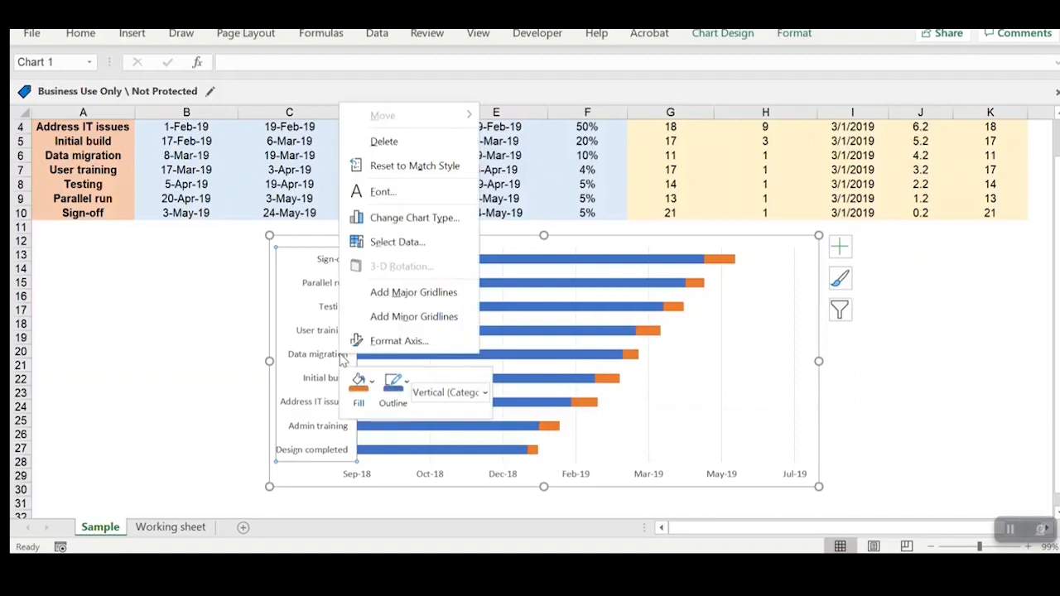
pyautogui.click(382, 349)
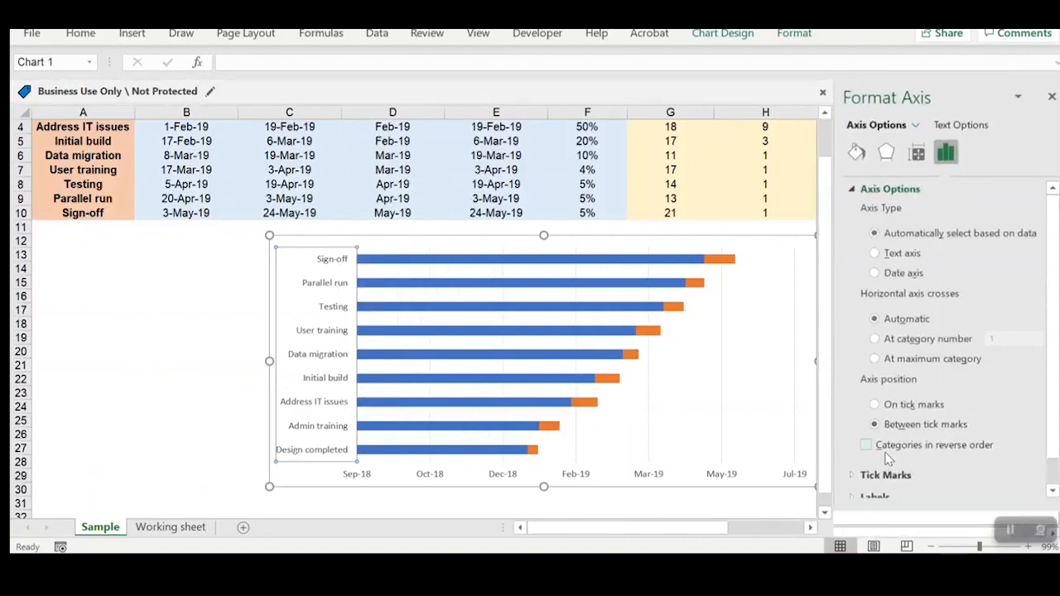
pyautogui.click(922, 454)
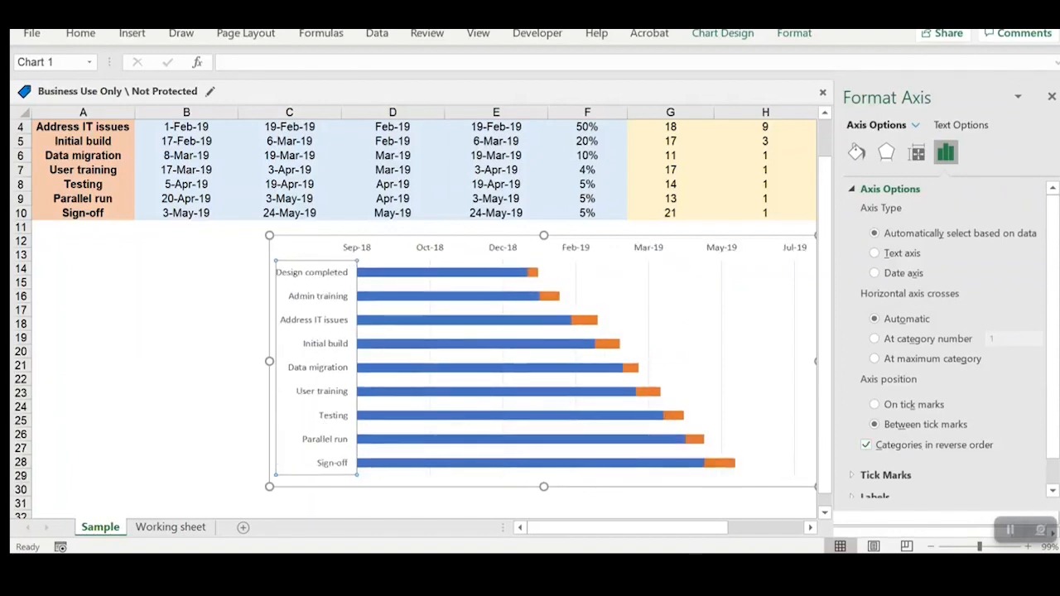
pyautogui.click(1052, 97)
# Step: Shift the chart so it starts in column B and widen it to the end of column H
pyautogui.moveTo(296, 241); pyautogui.dragTo(178, 244)
pyautogui.moveTo(701, 490); pyautogui.dragTo(815, 489)
# Step: Set the fill of the blue Actual Start date bars to No fill
pyautogui.moveTo(317, 374)
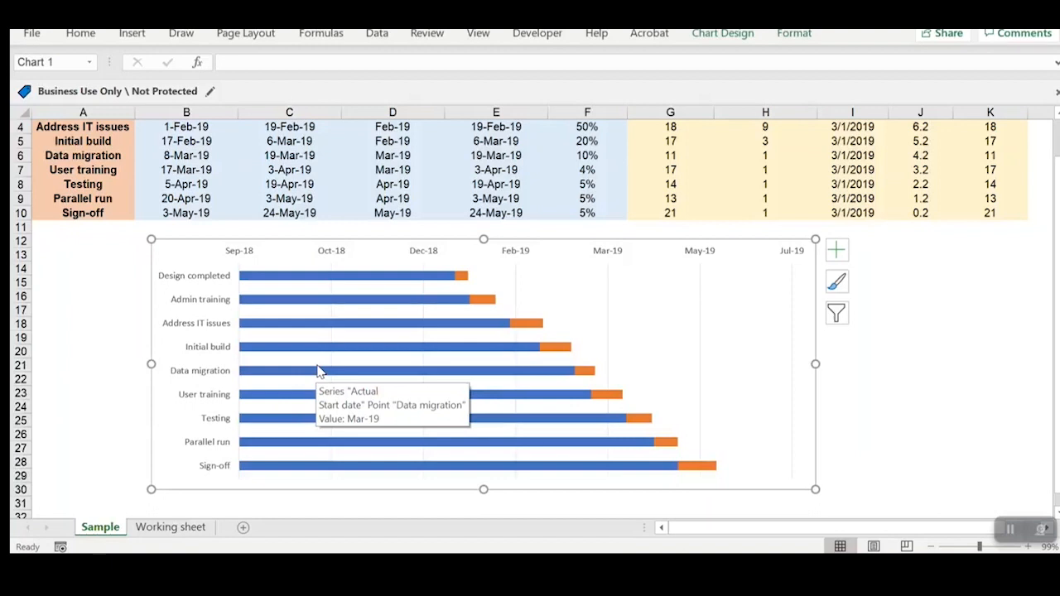
pyautogui.click(336, 275)
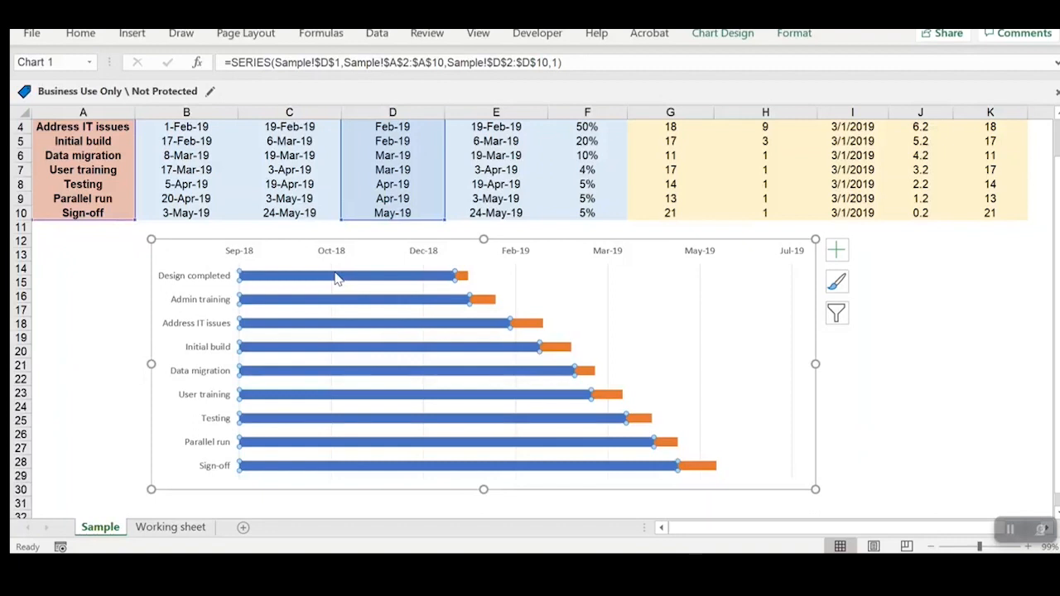
pyautogui.rightClick(336, 279)
pyautogui.click(389, 460)
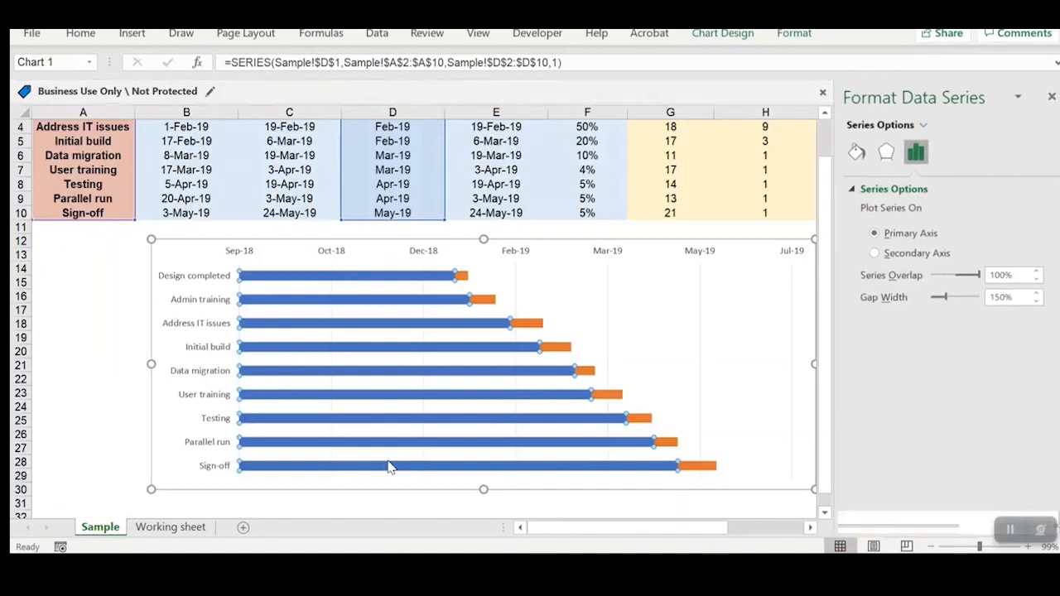
pyautogui.click(858, 153)
pyautogui.click(853, 192)
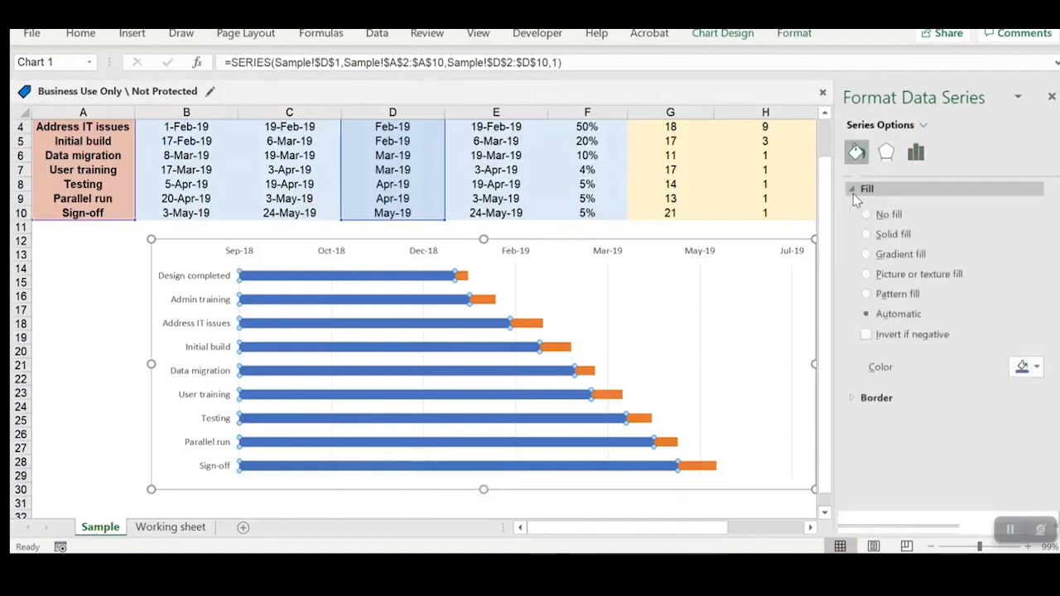
pyautogui.click(883, 218)
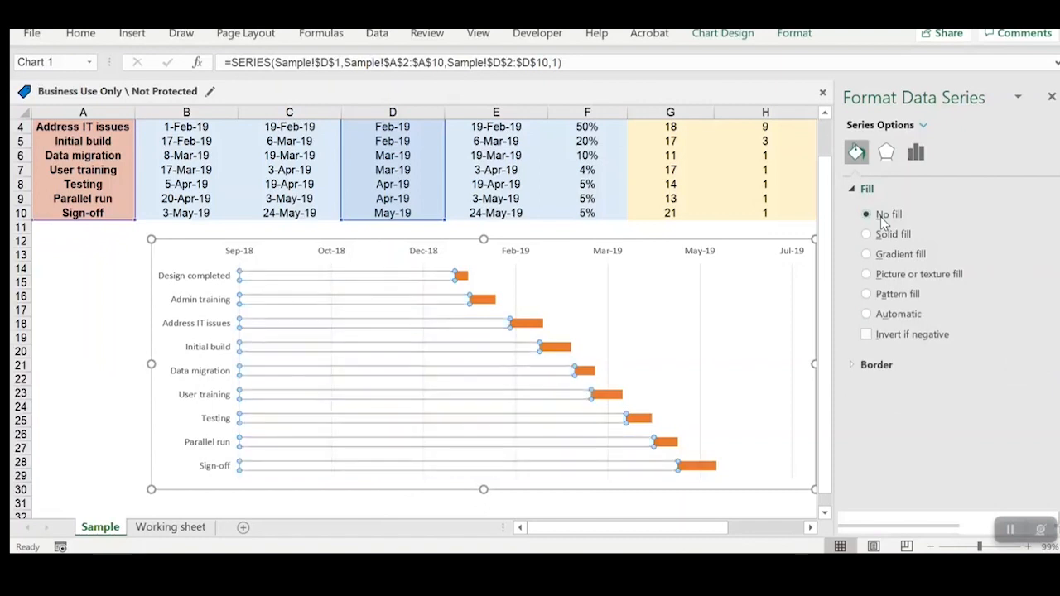
# Step: Close the series formatting settings and widen the chart so it extends into column K
pyautogui.click(97, 336)
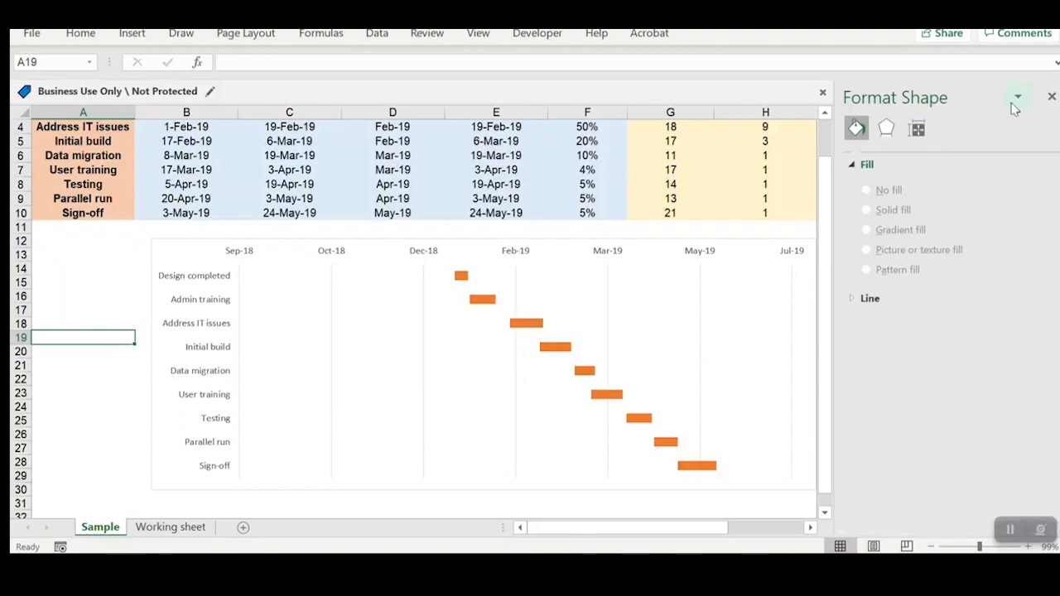
pyautogui.click(1049, 98)
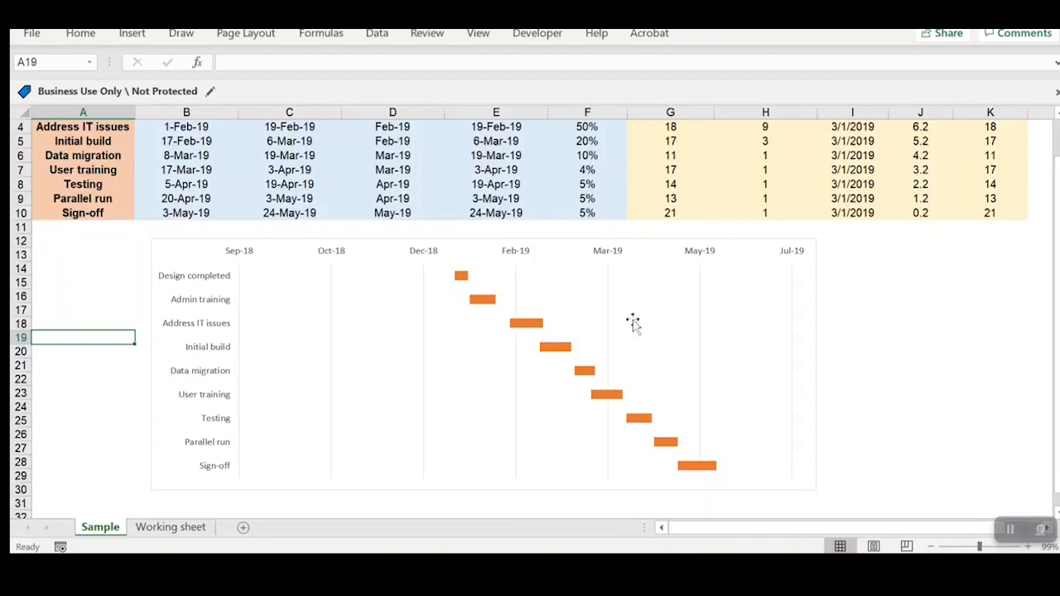
pyautogui.click(805, 473)
pyautogui.moveTo(817, 490); pyautogui.dragTo(983, 489)
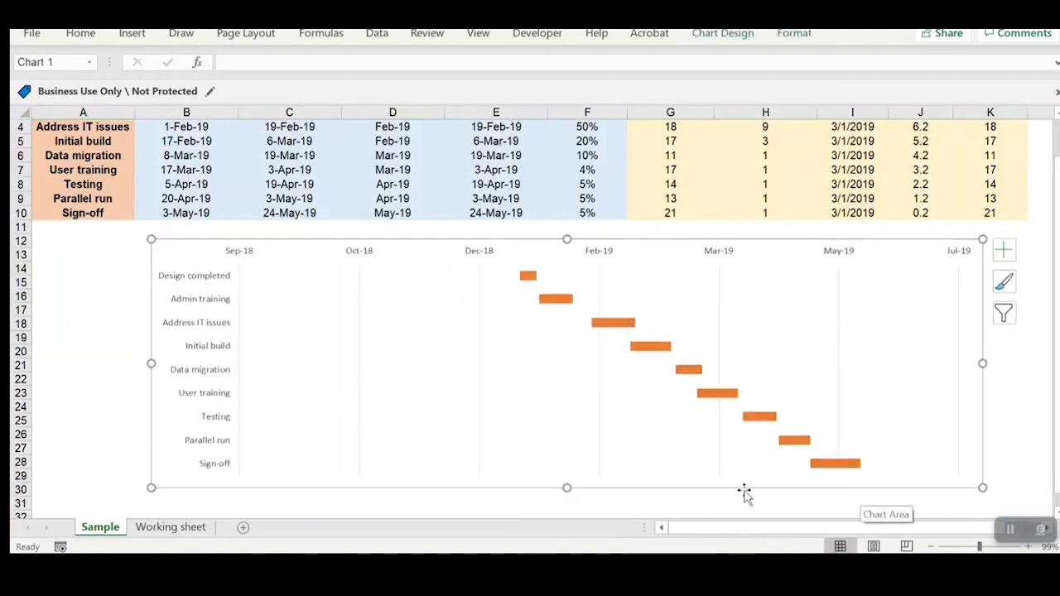
pyautogui.moveTo(535, 426)
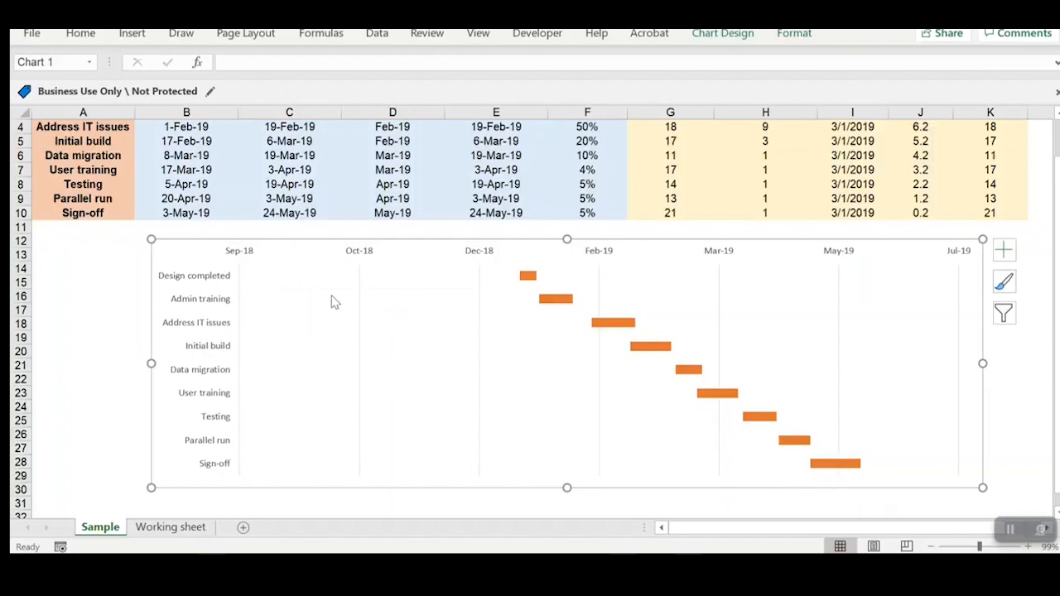
# Step: Copy the Actual Start date of the Design completed task and paste it into A12 as a plain value
pyautogui.scroll(1, 331, 302)
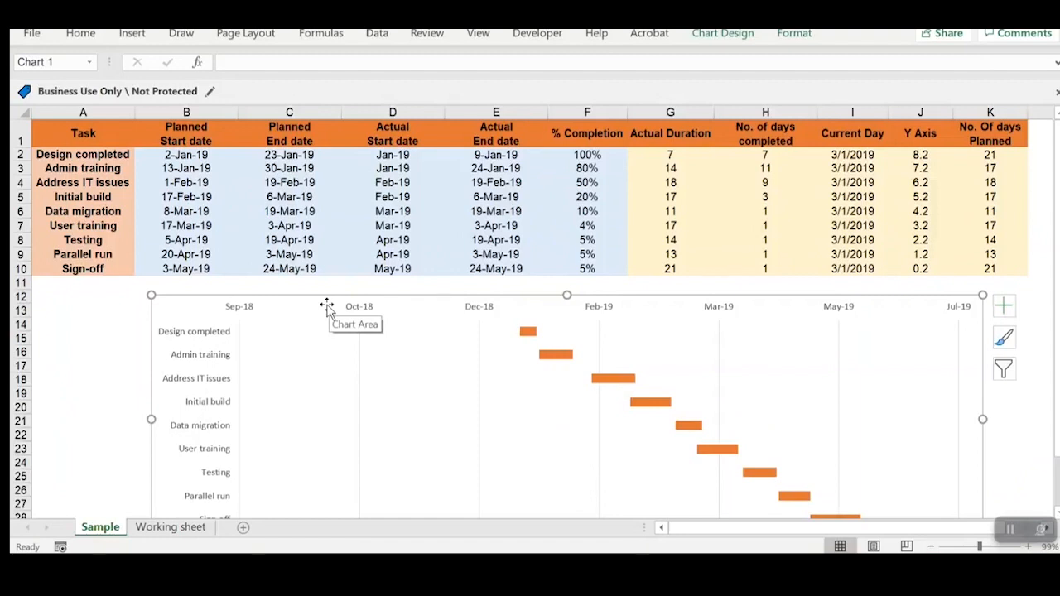
pyautogui.click(393, 156)
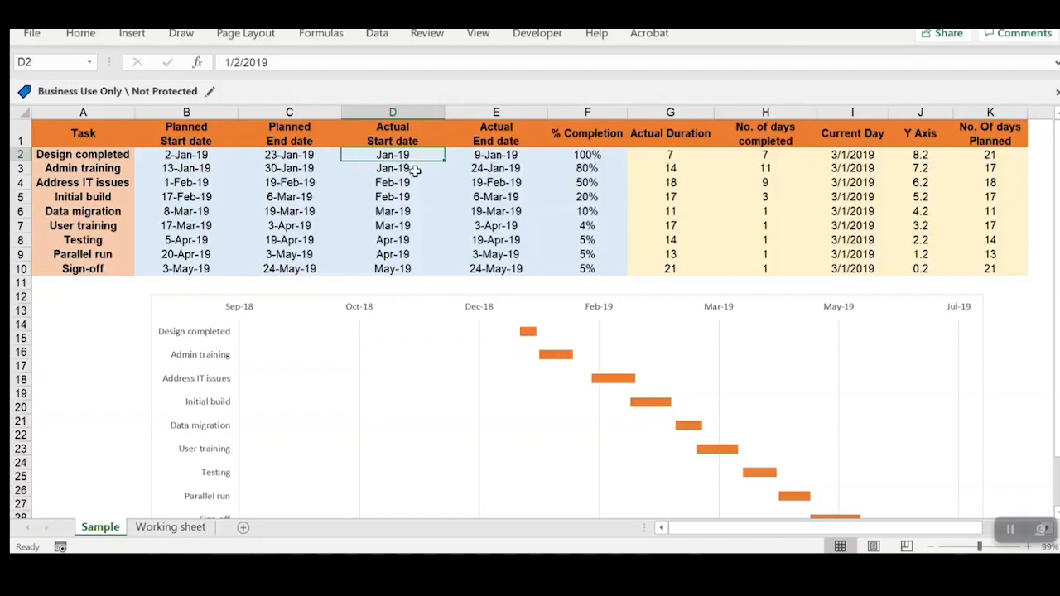
pyautogui.hotkey('ctrl', 'c')
pyautogui.click(67, 296)
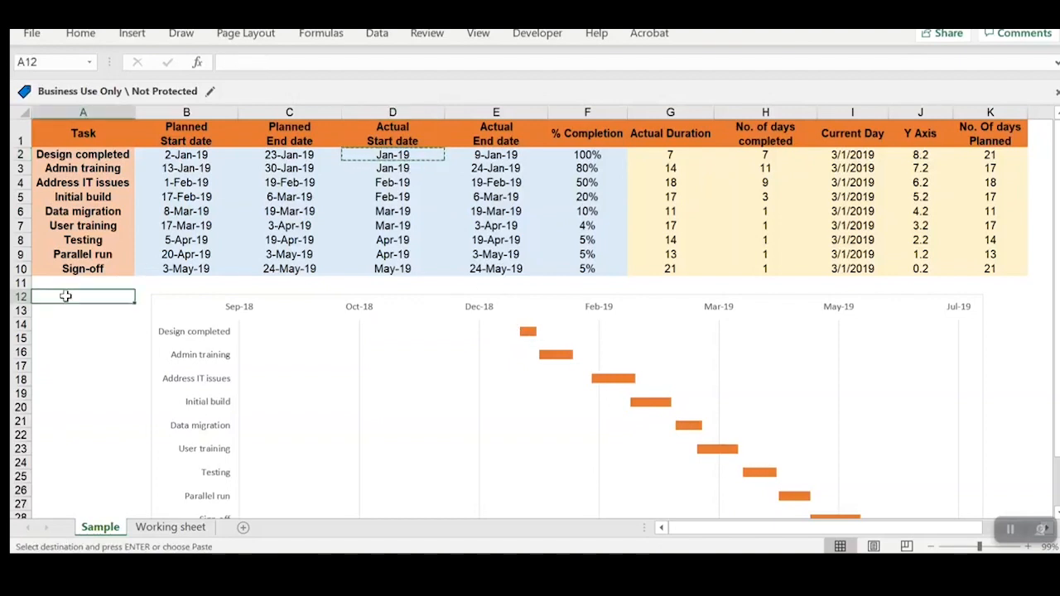
pyautogui.rightClick(73, 298)
pyautogui.click(131, 138)
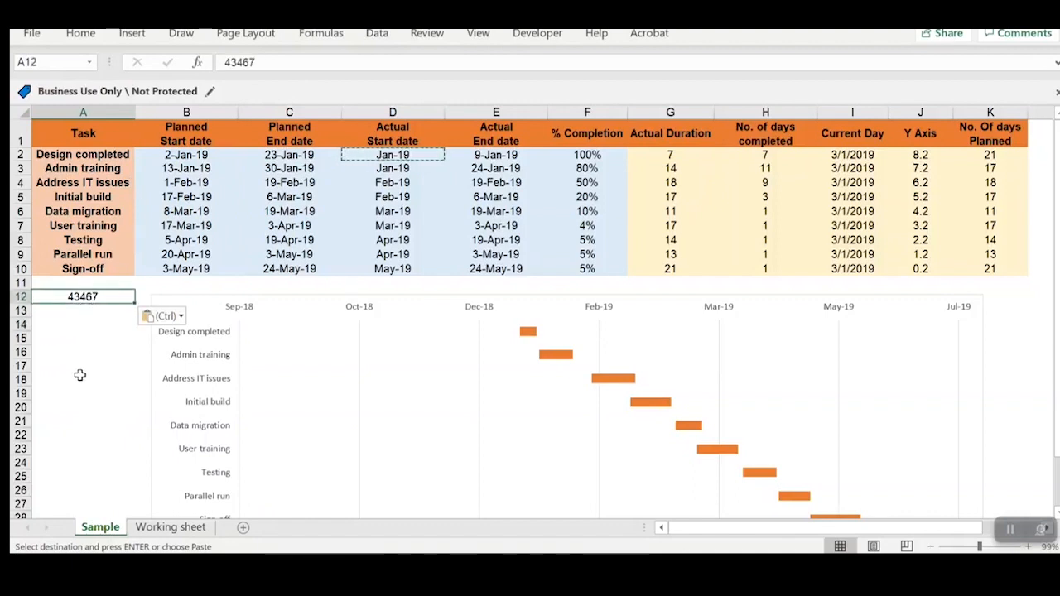
# Step: Set the minimum bound of the chart's horizontal date axis to 43467, then undo and redo the change to compare
pyautogui.click(232, 308)
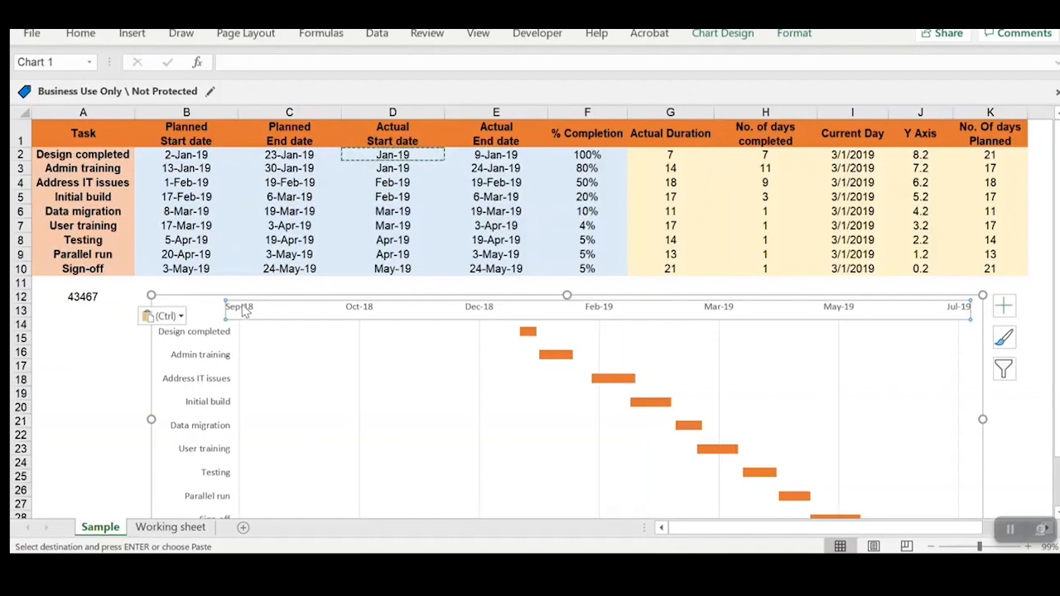
pyautogui.rightClick(242, 311)
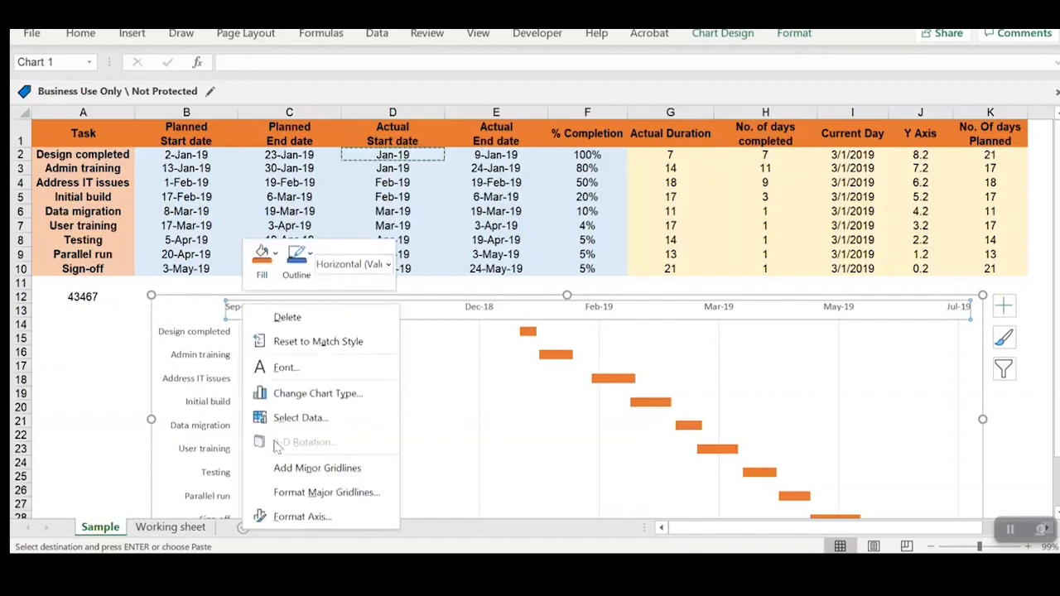
pyautogui.click(288, 516)
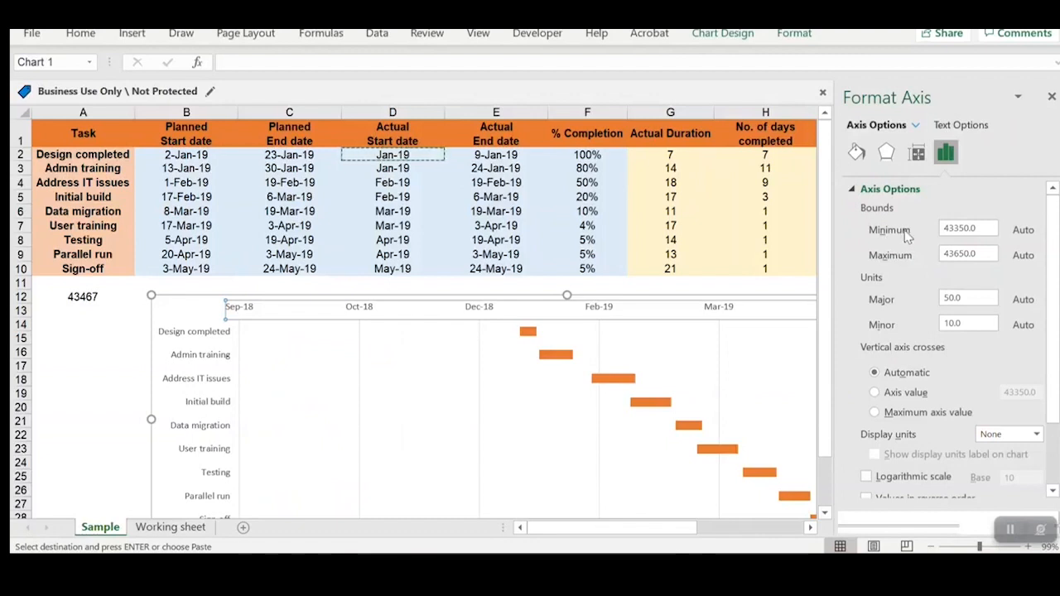
pyautogui.moveTo(969, 227); pyautogui.dragTo(924, 232)
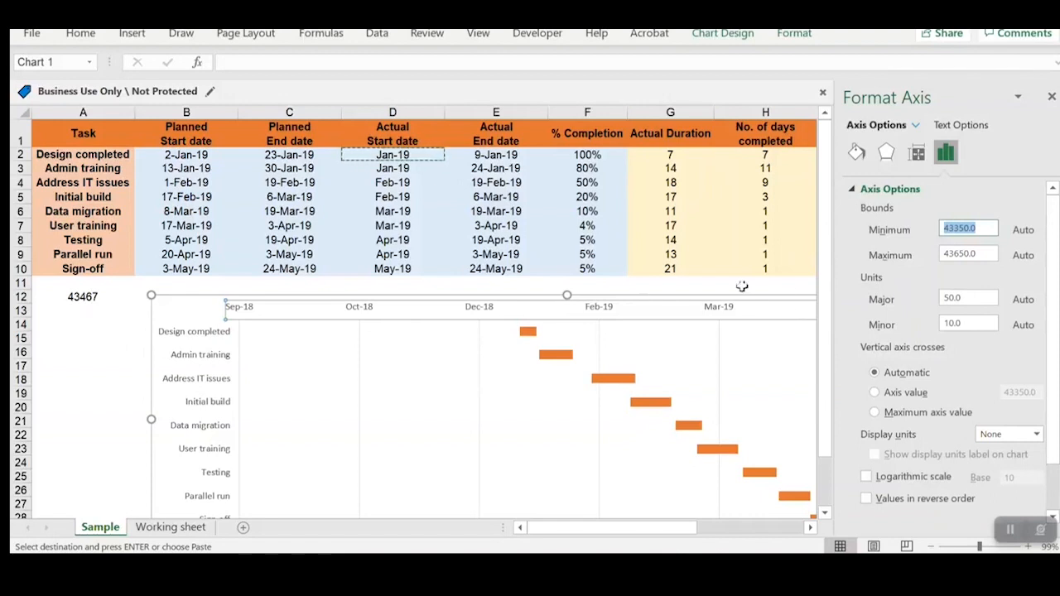
pyautogui.write('3')
pyautogui.write('3467')
pyautogui.press('Return')
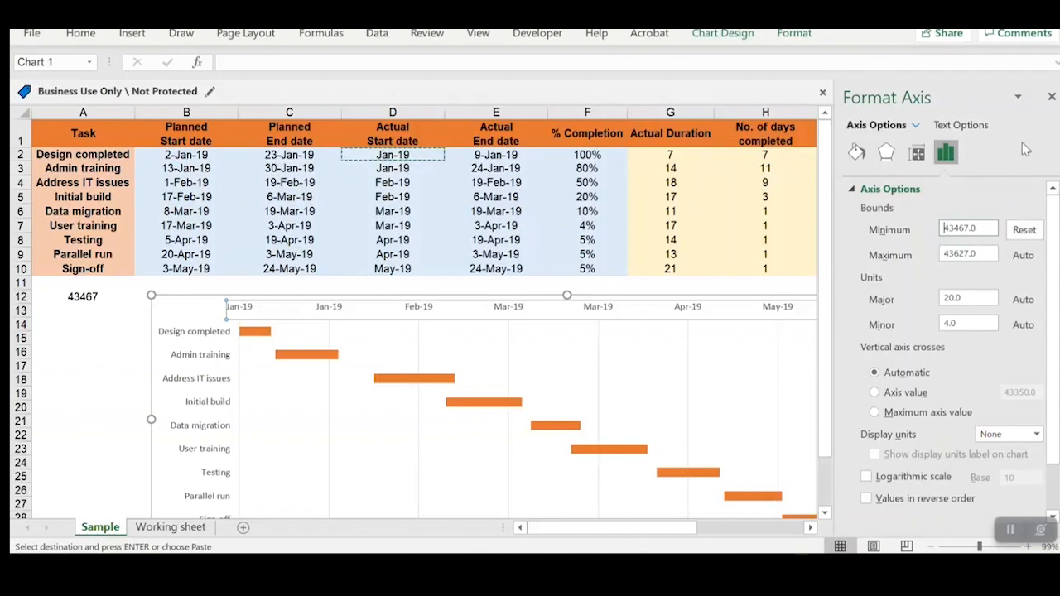
pyautogui.click(1051, 97)
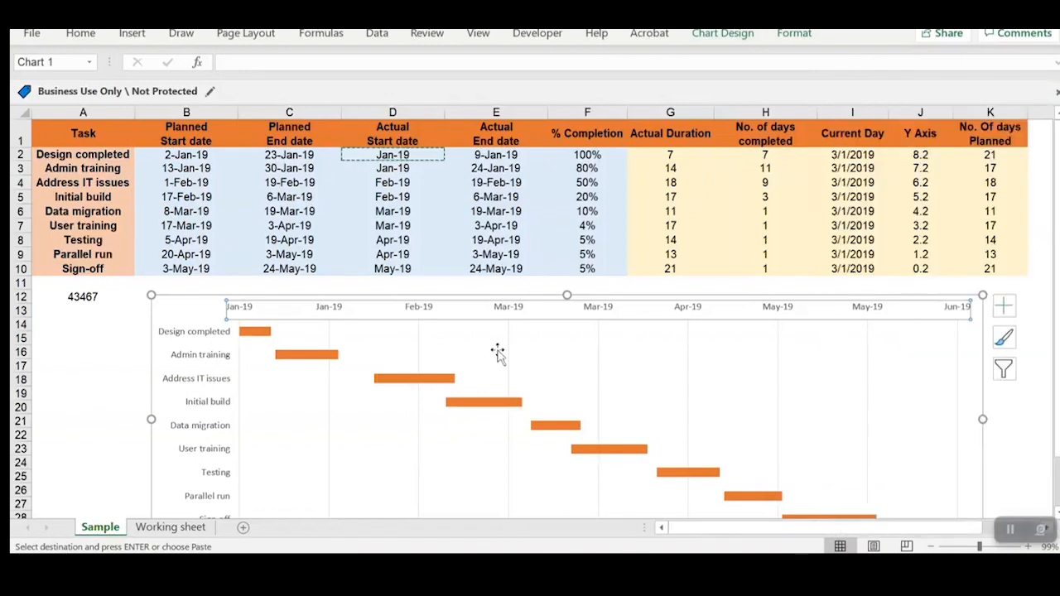
pyautogui.hotkey('ctrl', 'z')
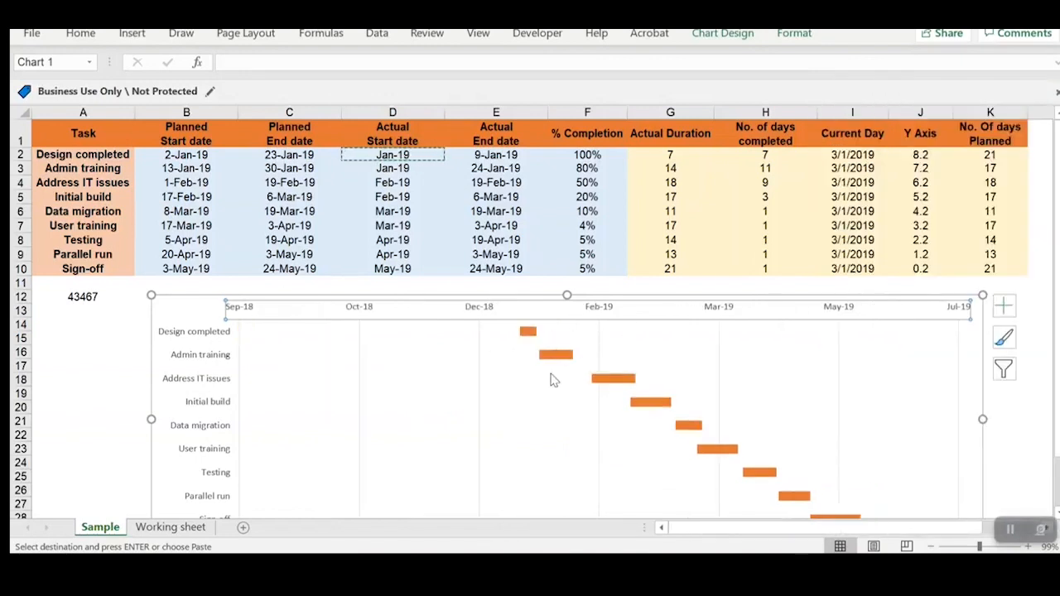
pyautogui.hotkey('ctrl', 'y')
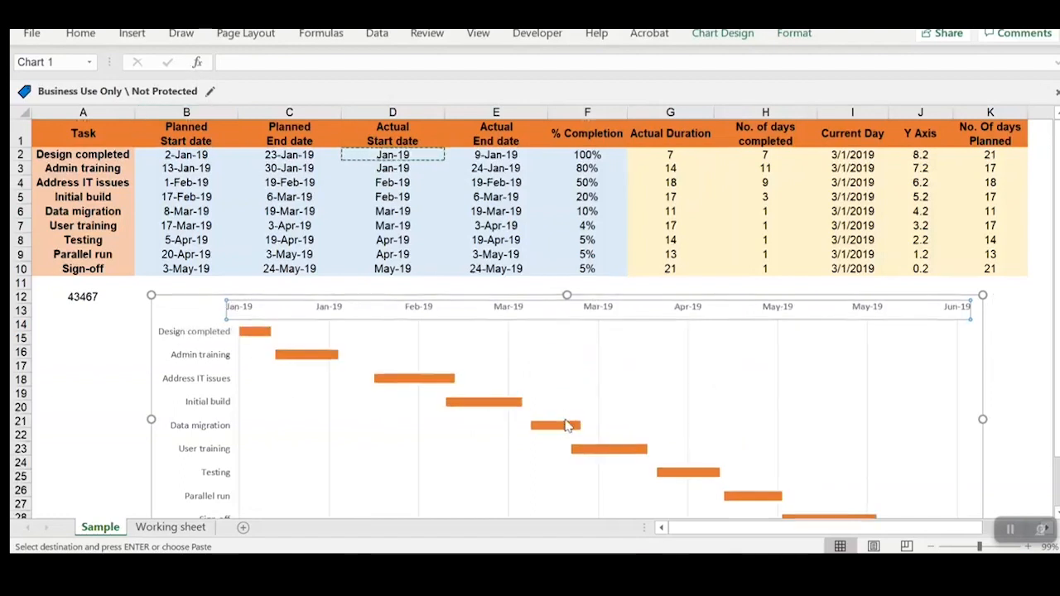
# Step: Enlarge the chart so it reaches nearly the end of column K and down to about row 31
pyautogui.scroll(-2, 569, 426)
pyautogui.moveTo(980, 443); pyautogui.dragTo(1015, 469)
pyautogui.scroll(1, 491, 425)
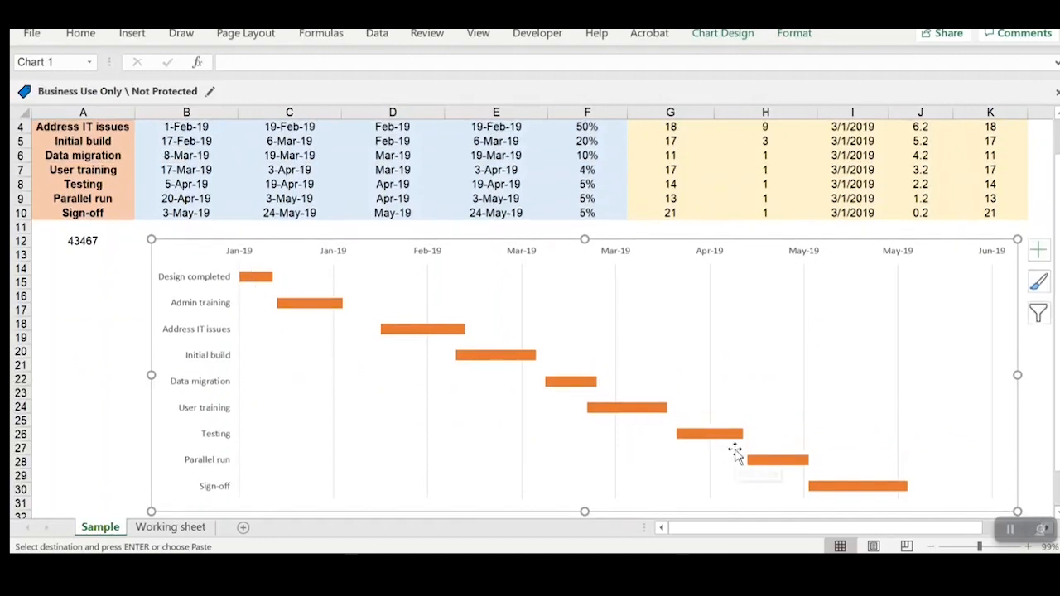
# Step: Reduce the gap width of the orange Actual Duration bars to 105%
pyautogui.click(326, 311)
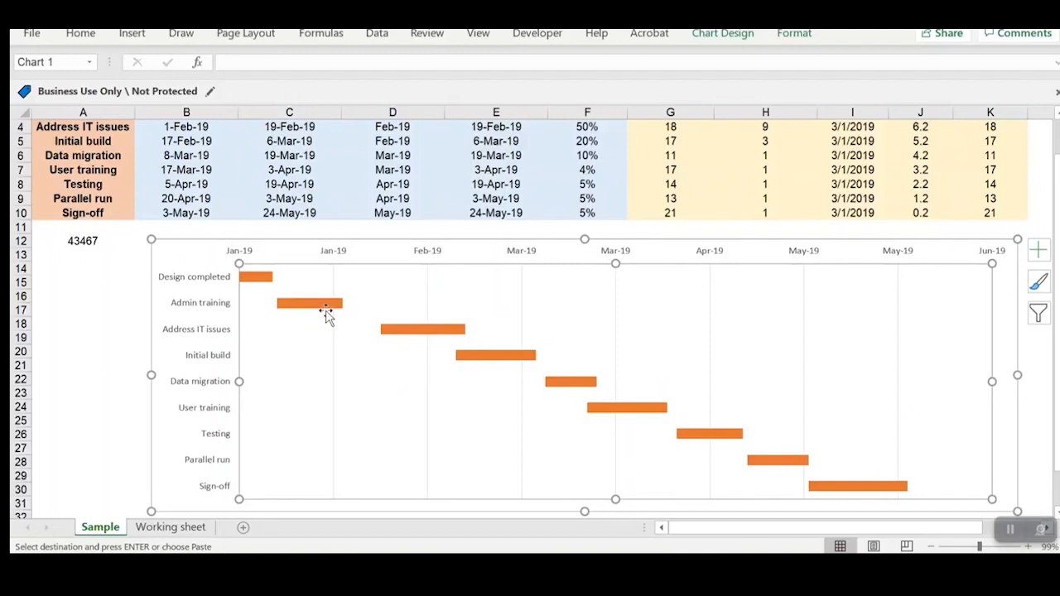
pyautogui.rightClick(326, 312)
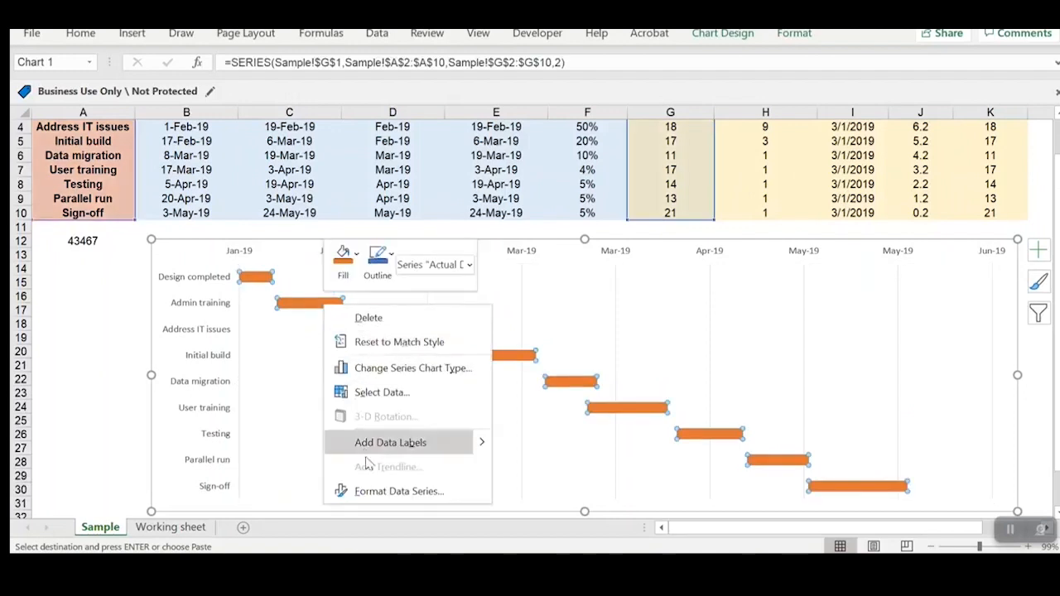
pyautogui.click(379, 500)
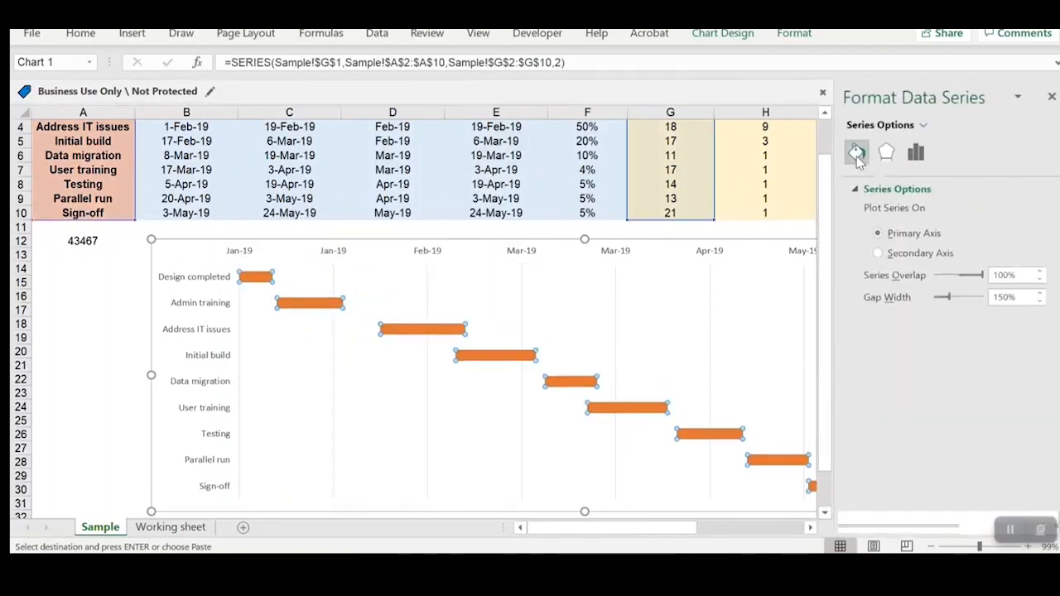
pyautogui.click(857, 153)
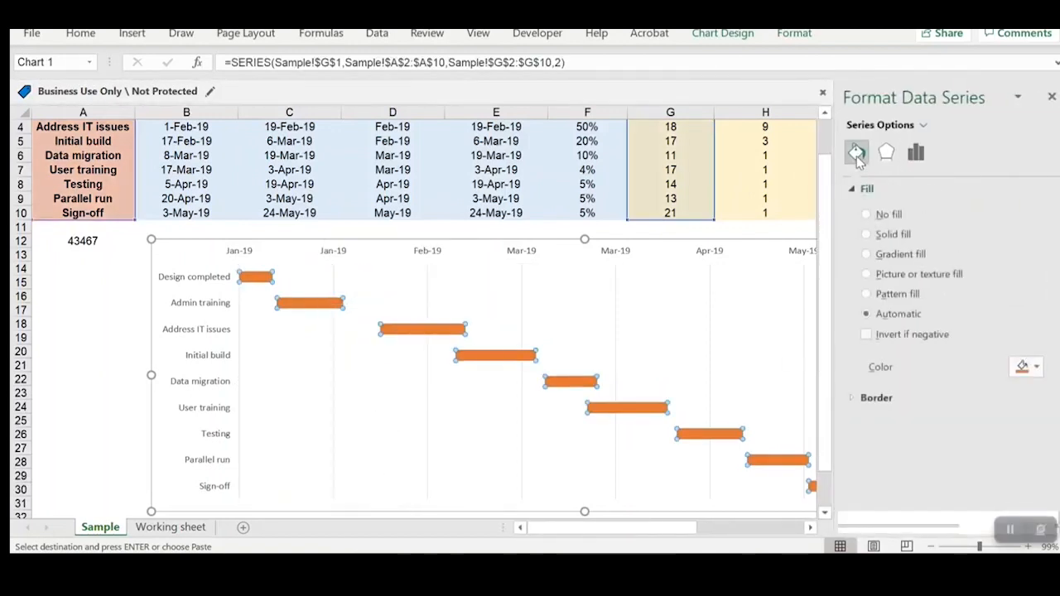
pyautogui.click(860, 399)
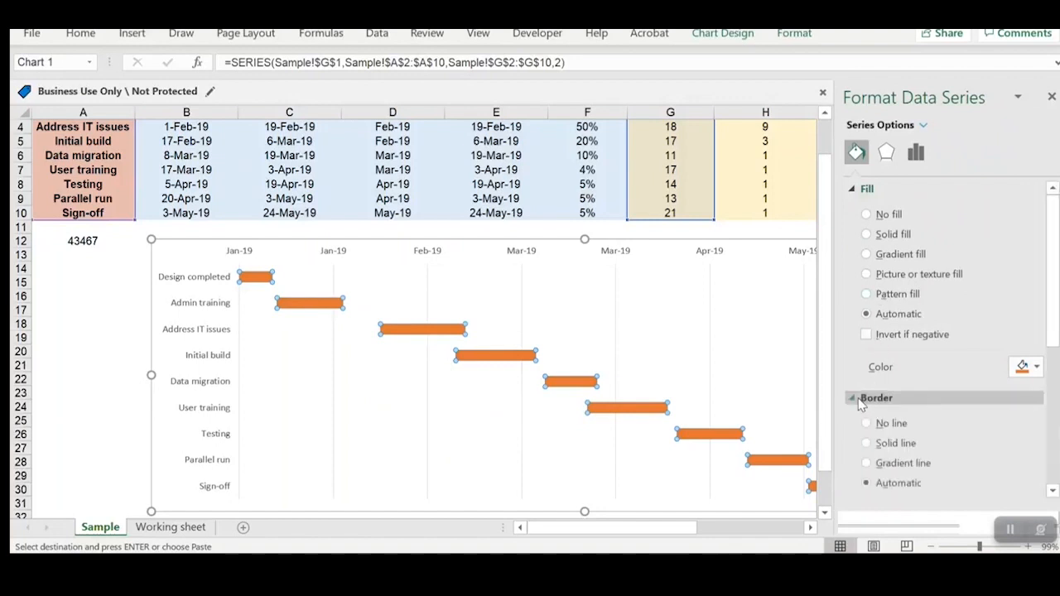
pyautogui.scroll(-2, 901, 410)
pyautogui.scroll(-5, 905, 422)
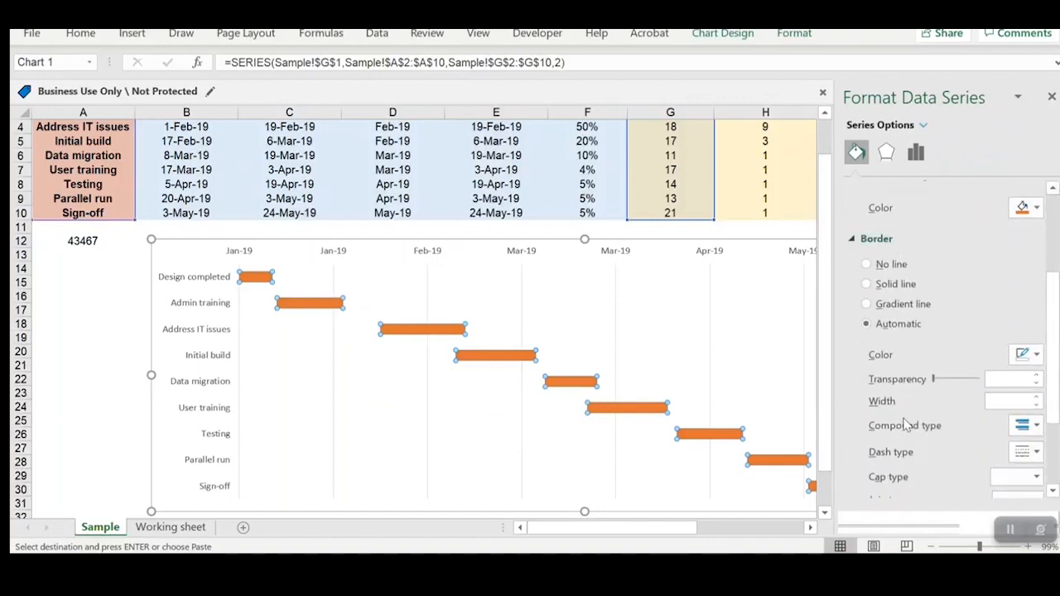
pyautogui.scroll(6, 908, 406)
pyautogui.scroll(1, 909, 404)
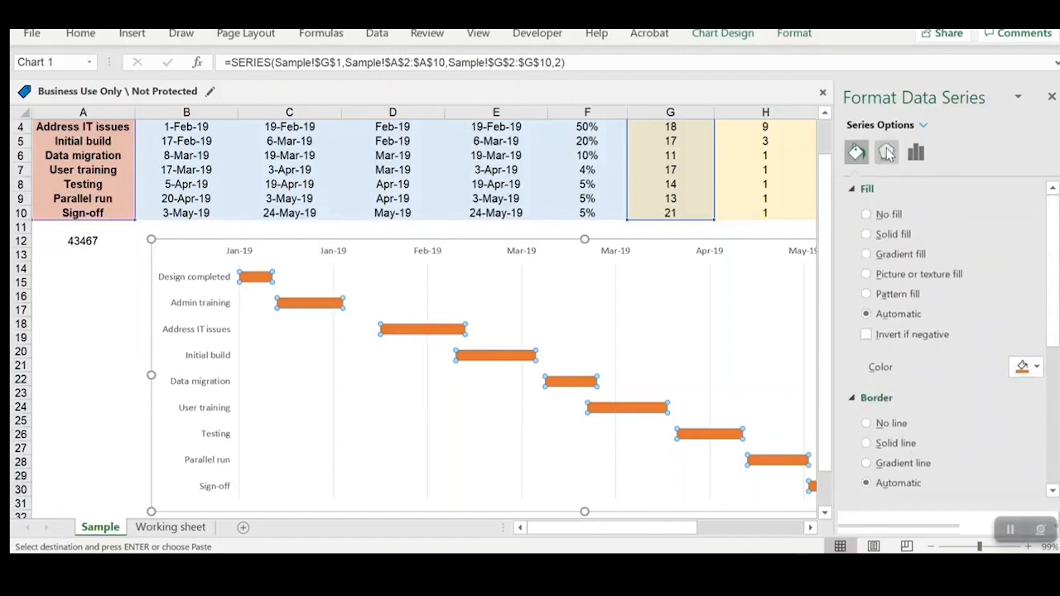
pyautogui.click(886, 154)
pyautogui.click(916, 153)
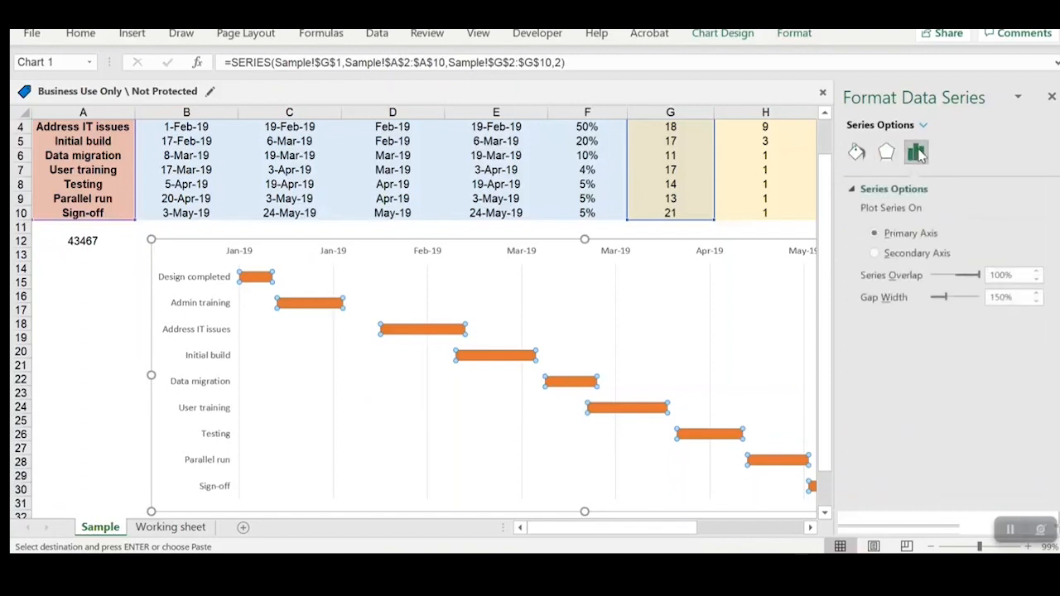
pyautogui.moveTo(948, 296); pyautogui.dragTo(948, 304)
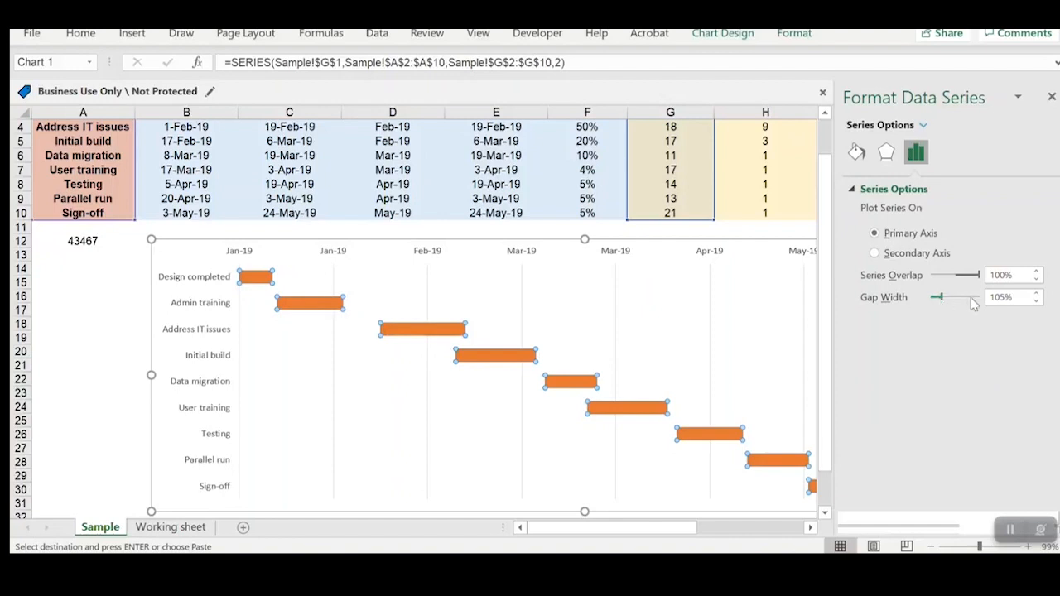
pyautogui.click(1051, 98)
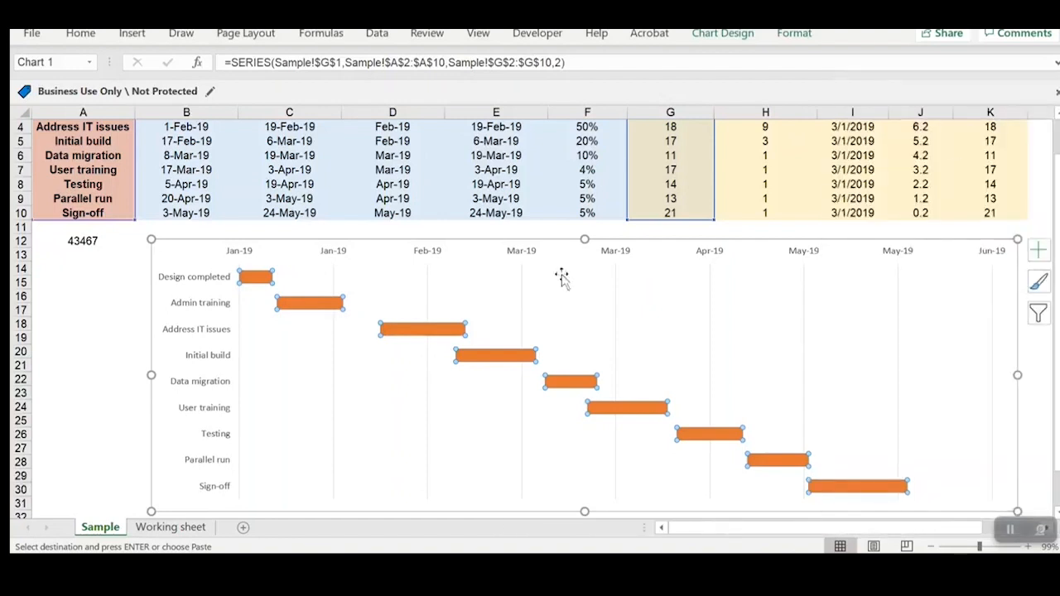
pyautogui.click(120, 348)
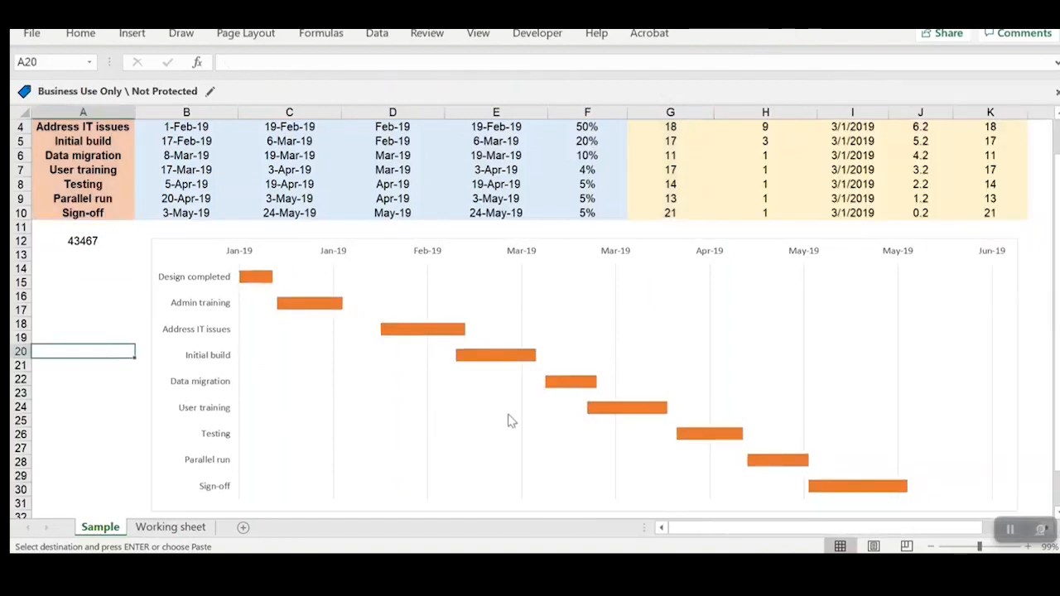
# Step: Move the chart so it starts in column A just below the table, and apply the dark-background chart style
pyautogui.scroll(-2, 981, 510)
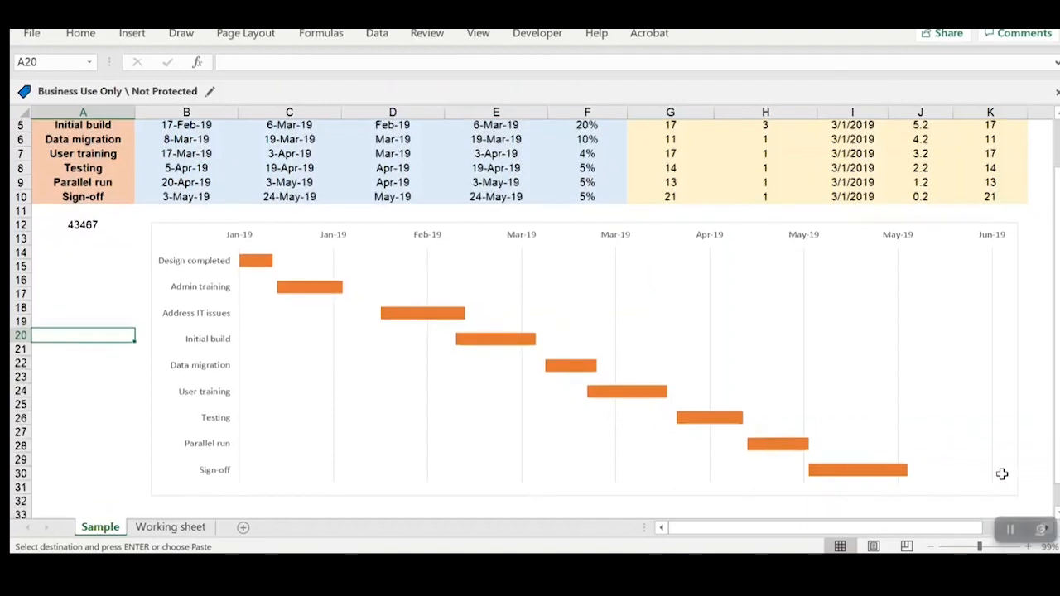
pyautogui.scroll(2, 352, 325)
pyautogui.moveTo(162, 245); pyautogui.dragTo(70, 242)
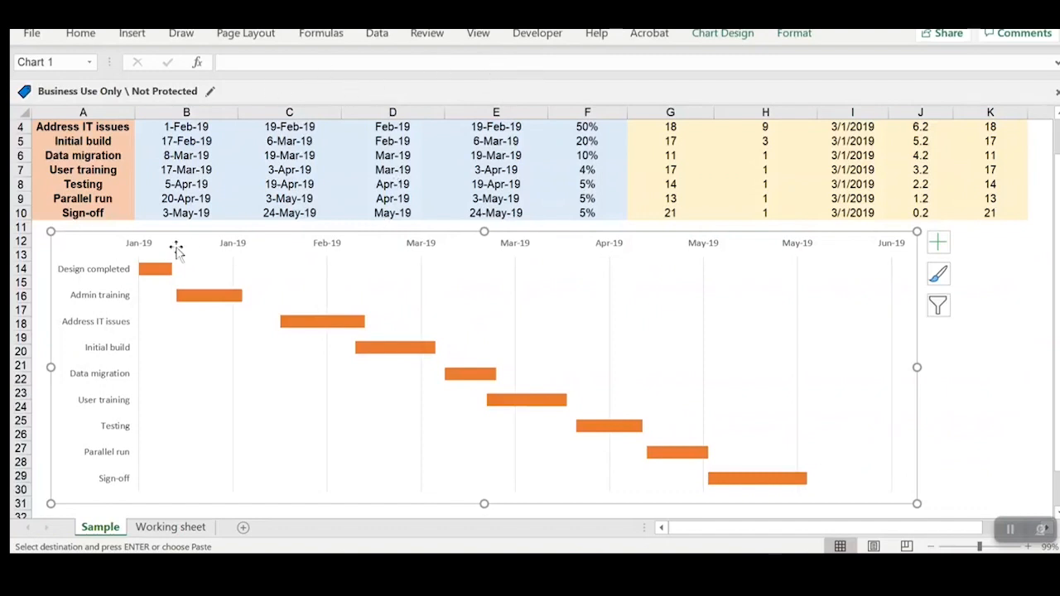
pyautogui.click(722, 33)
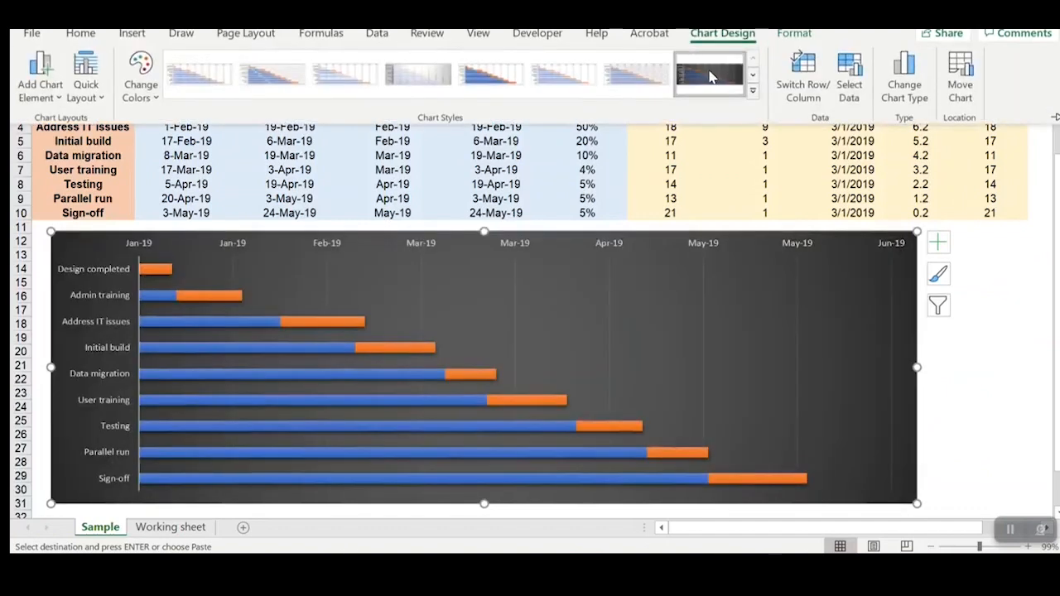
pyautogui.click(710, 77)
# Step: Hide the blue Actual Start date bars by giving the series no fill and no border line
pyautogui.click(233, 354)
pyautogui.rightClick(233, 354)
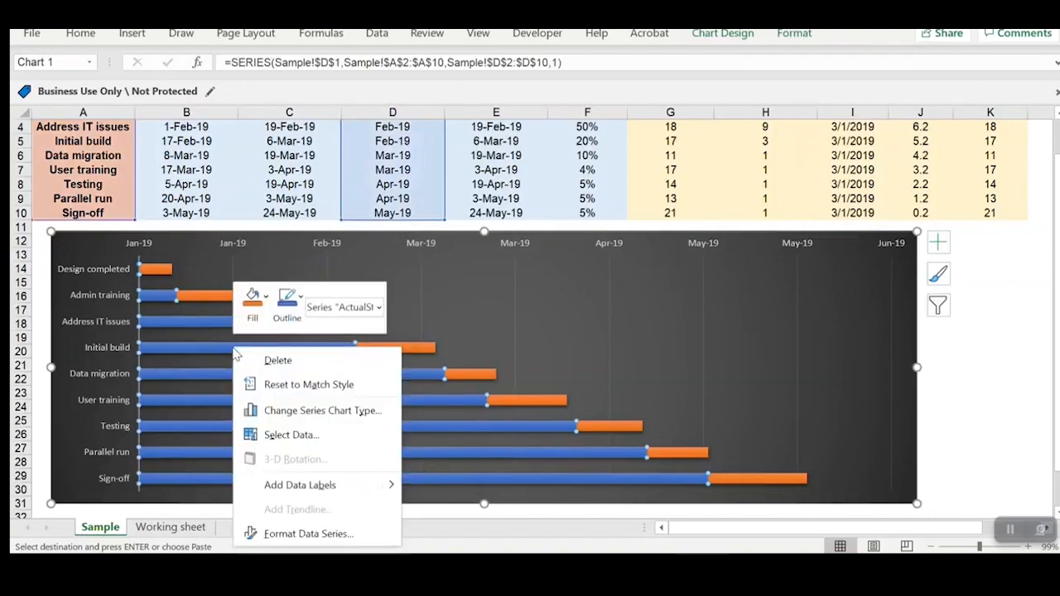
pyautogui.click(282, 534)
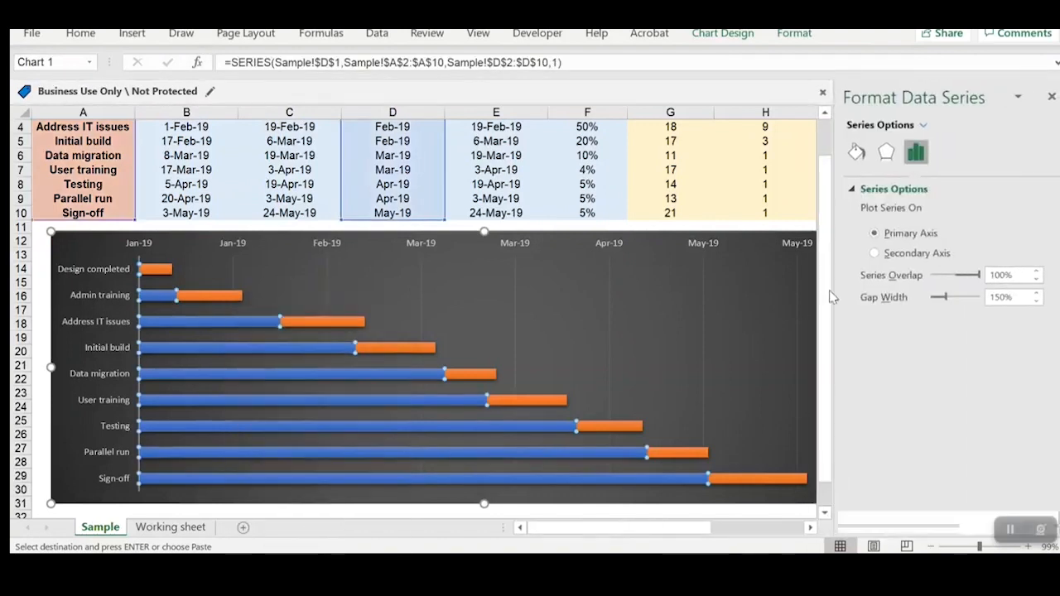
pyautogui.click(852, 154)
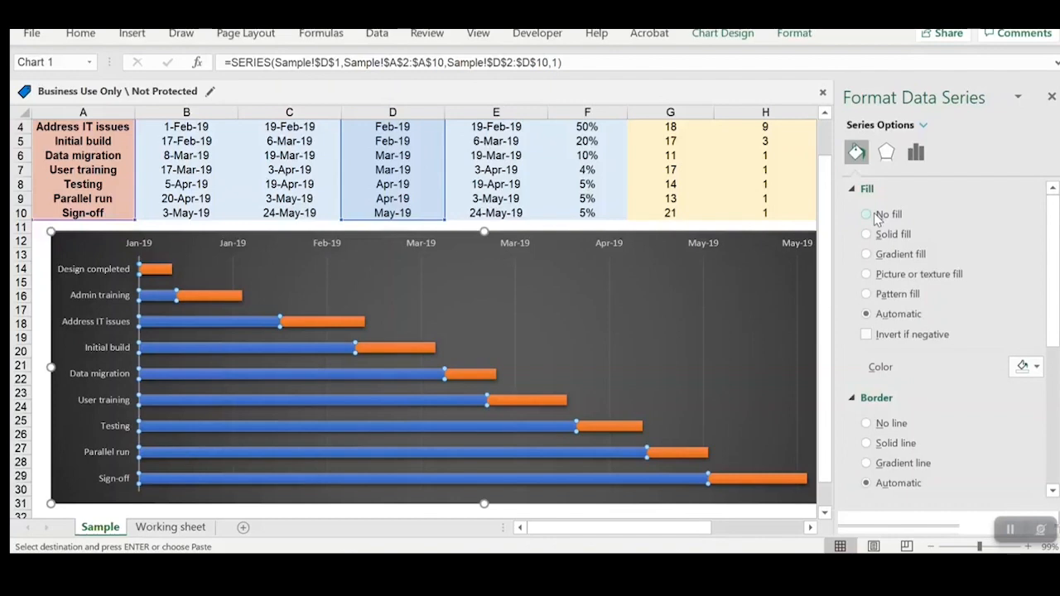
pyautogui.click(876, 218)
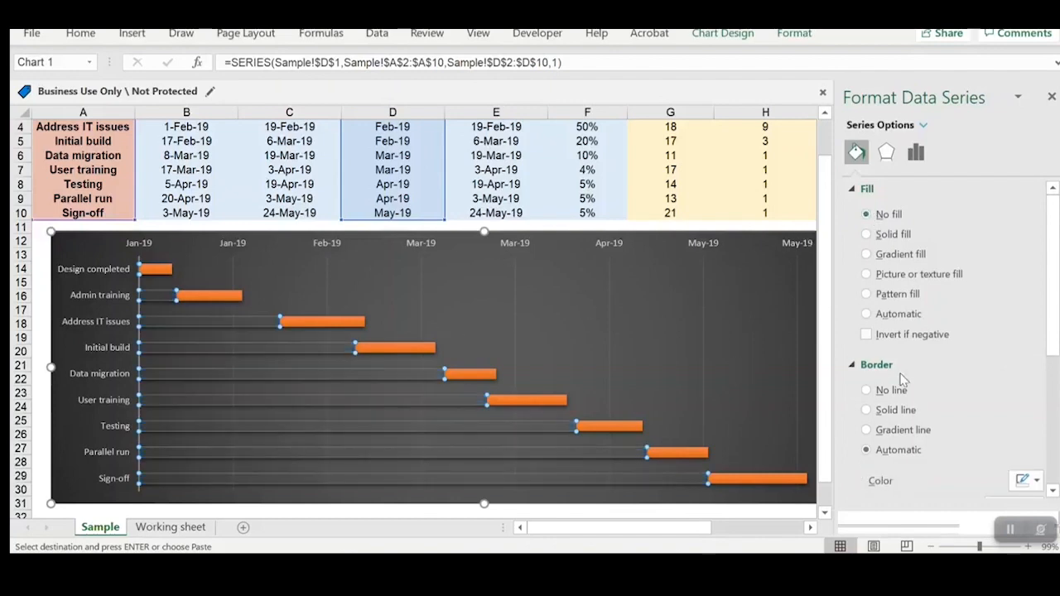
pyautogui.scroll(-2, 820, 446)
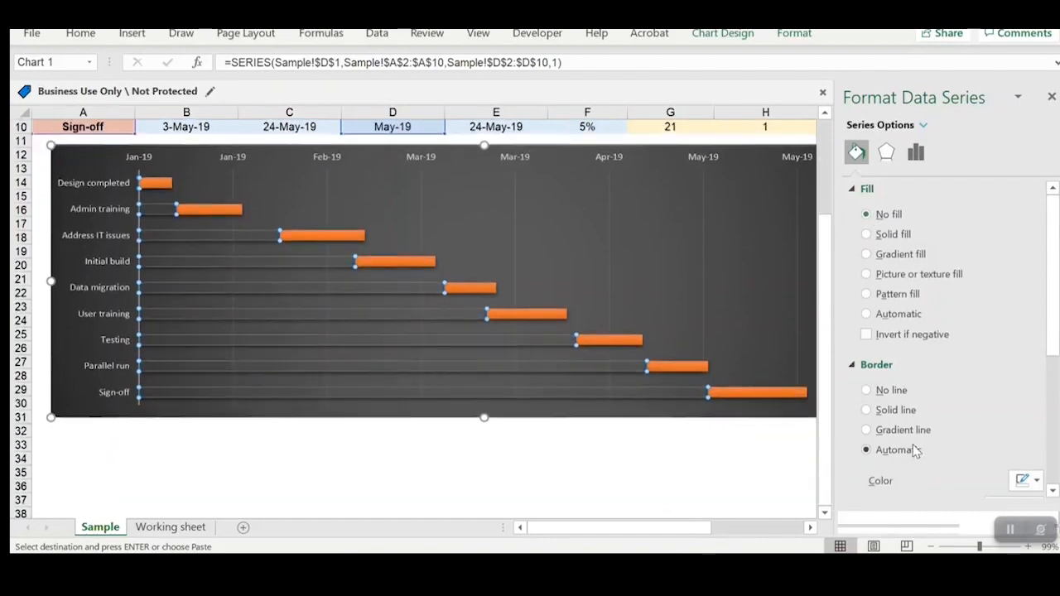
pyautogui.click(884, 393)
pyautogui.scroll(2, 670, 388)
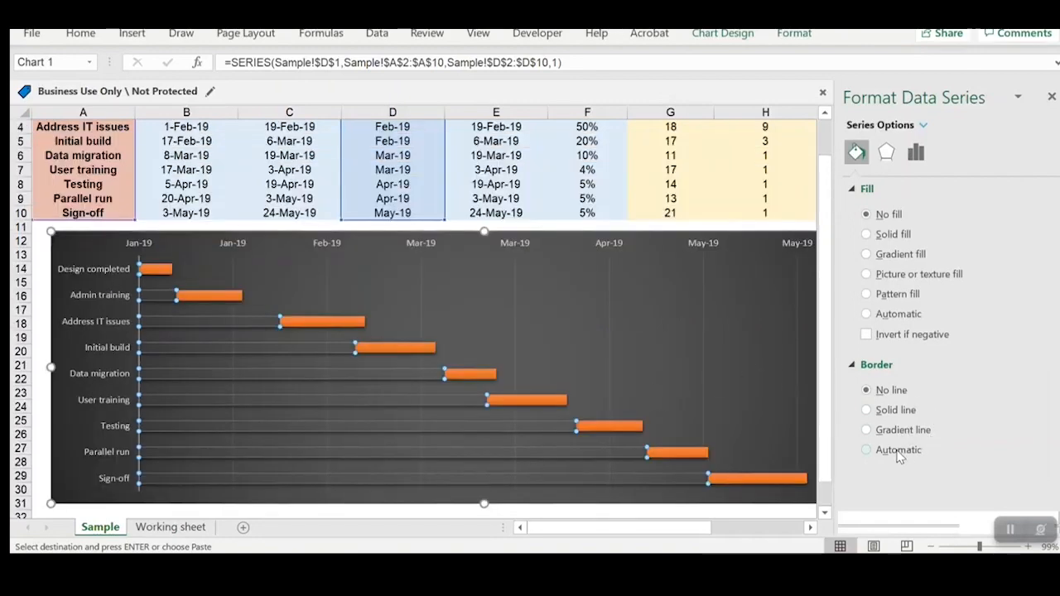
# Step: Remove the shadow from the Actual Start date series and close the formatting pane
pyautogui.click(886, 152)
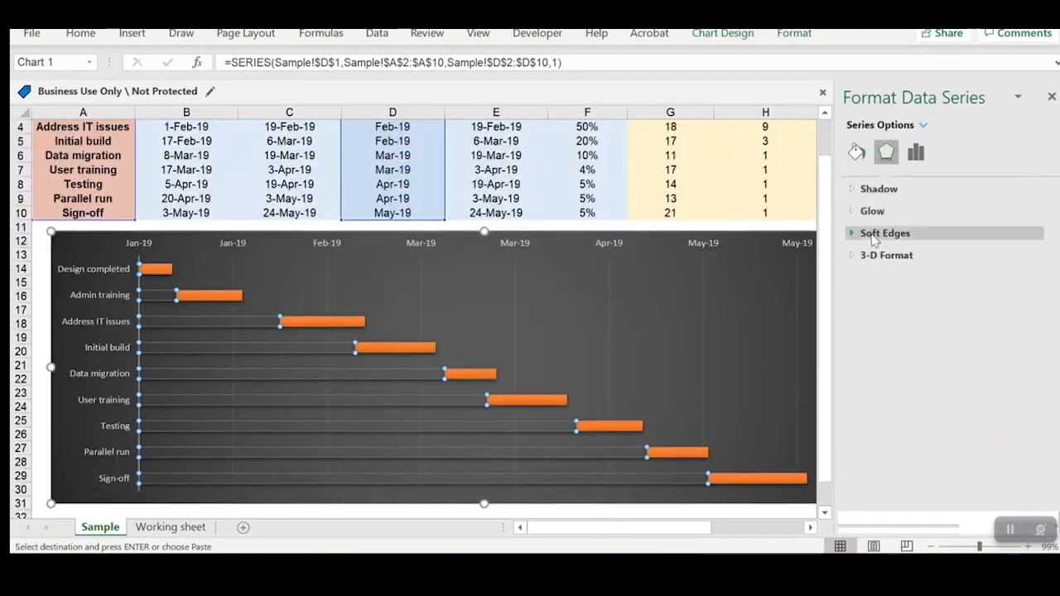
pyautogui.click(877, 189)
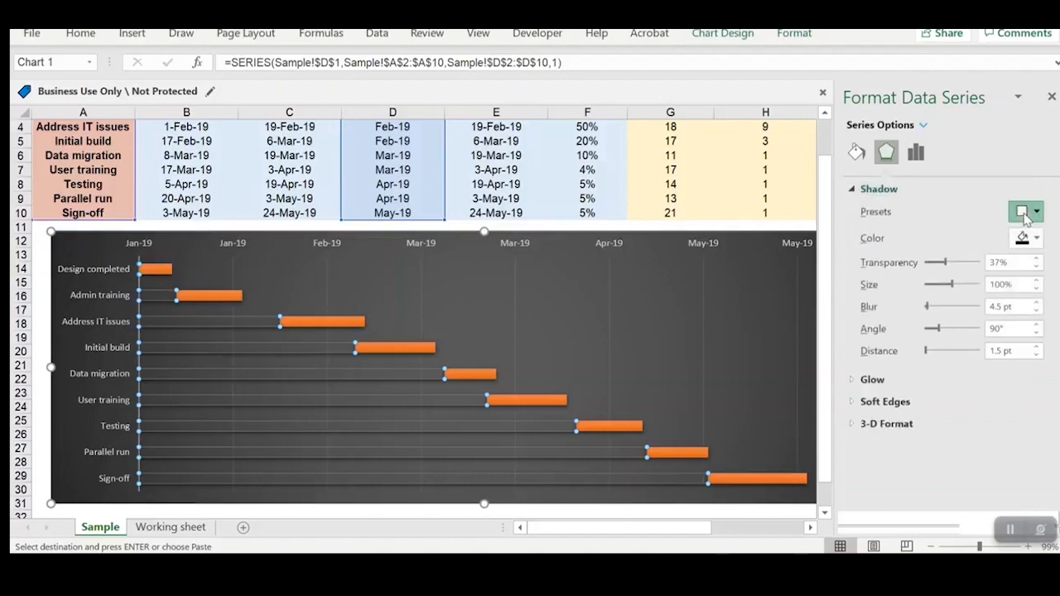
pyautogui.click(1024, 214)
pyautogui.click(959, 269)
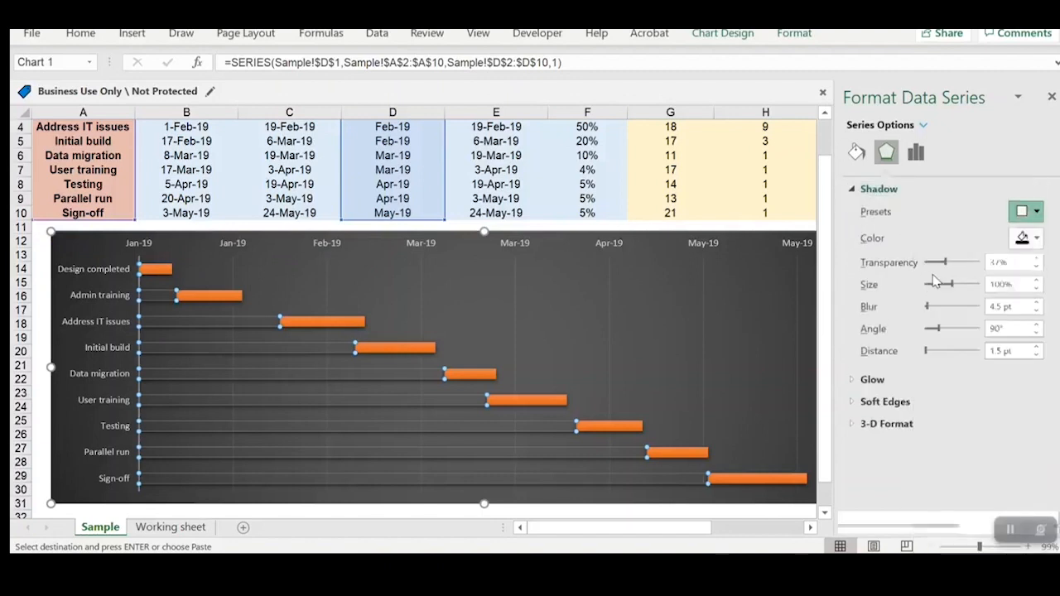
pyautogui.click(673, 226)
pyautogui.click(1052, 97)
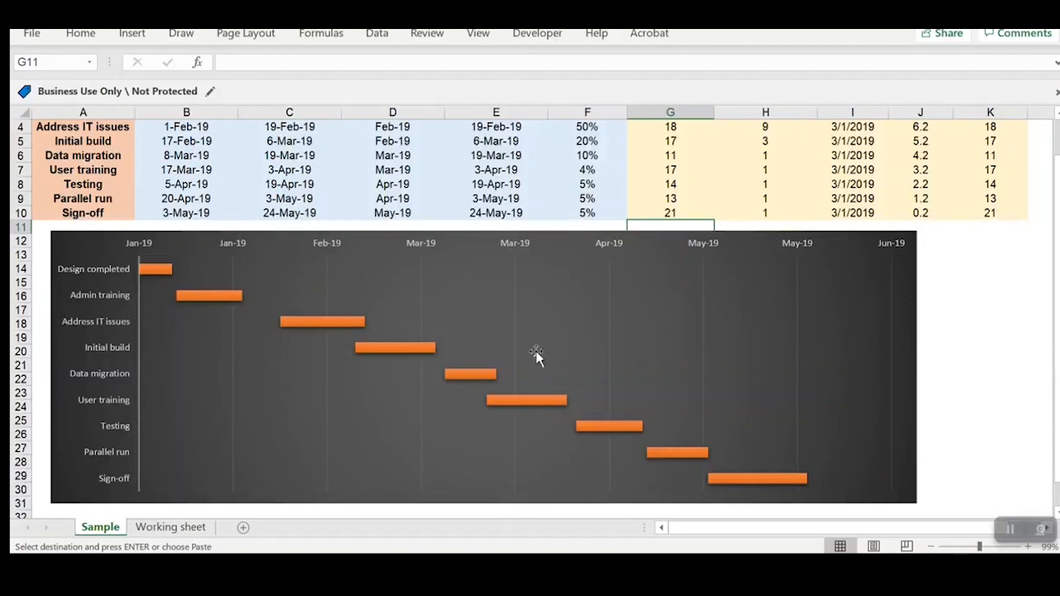
# Step: Make the date axis labels and the task name labels of the chart bold
pyautogui.moveTo(374, 375)
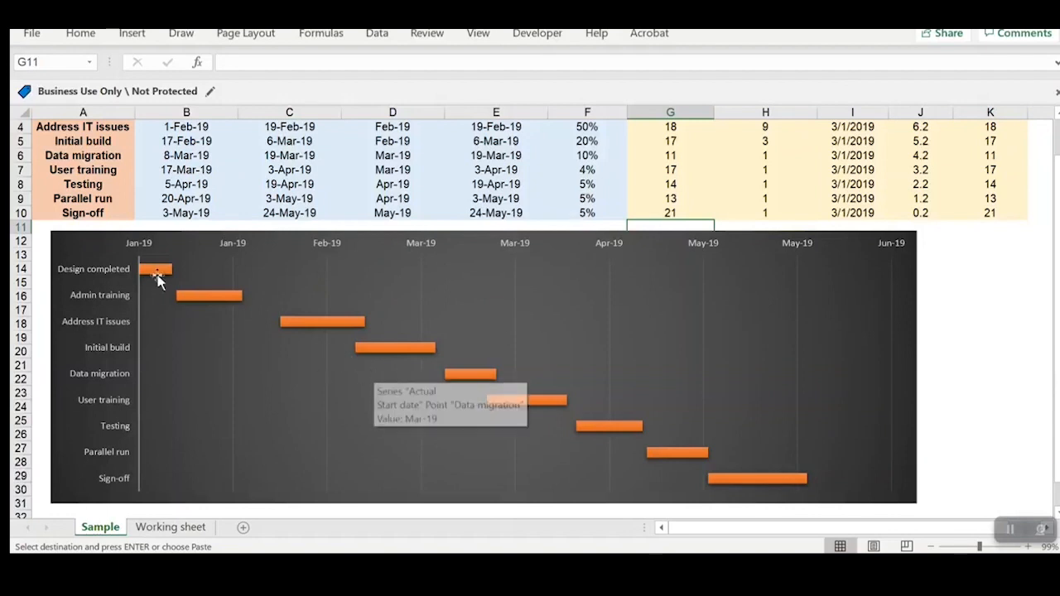
pyautogui.click(157, 246)
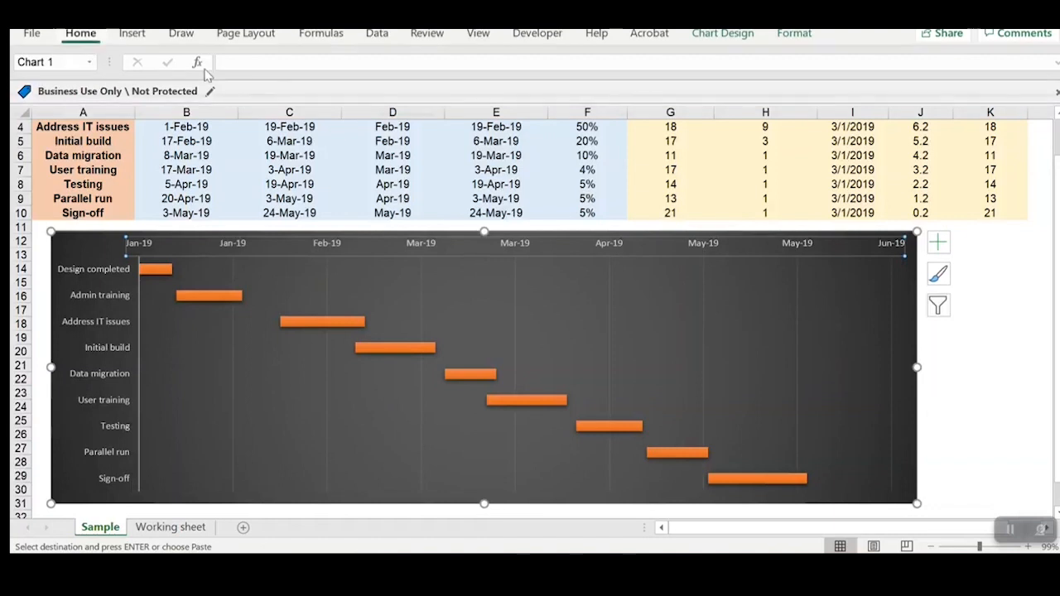
pyautogui.click(86, 36)
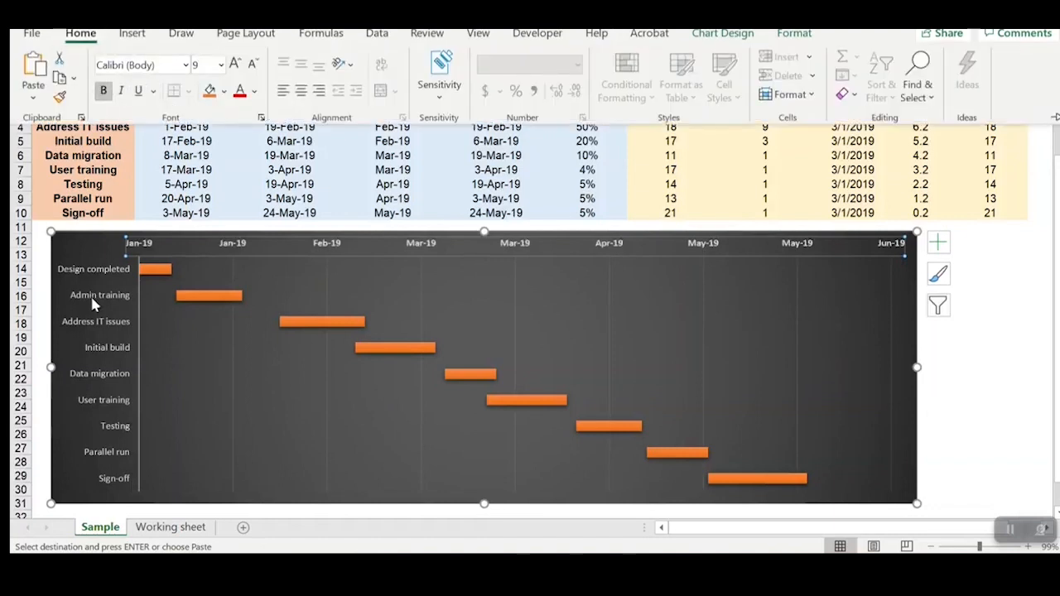
pyautogui.click(111, 277)
pyautogui.click(80, 33)
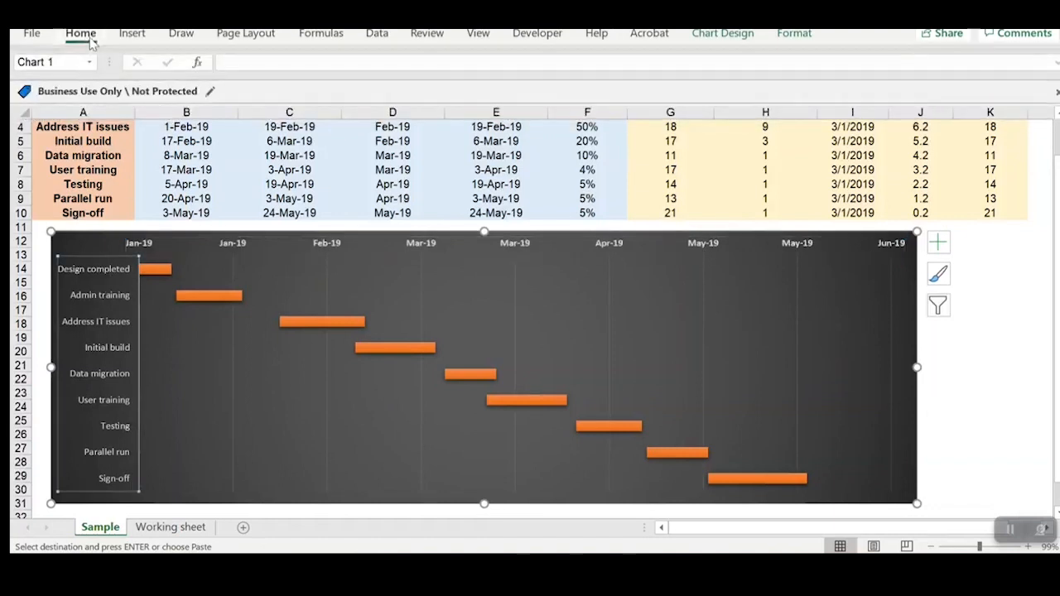
pyautogui.click(103, 90)
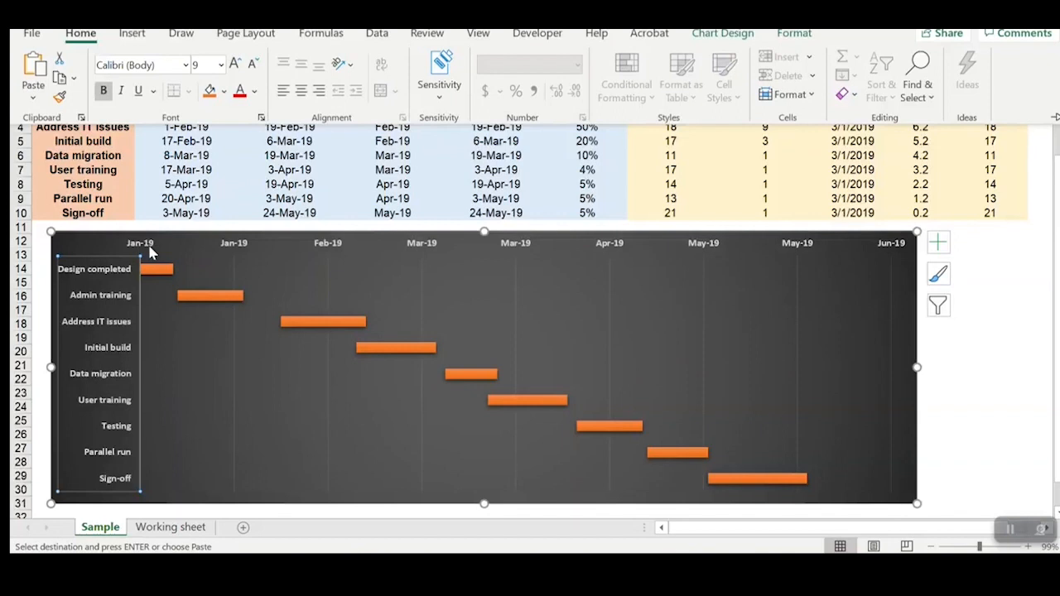
pyautogui.click(923, 399)
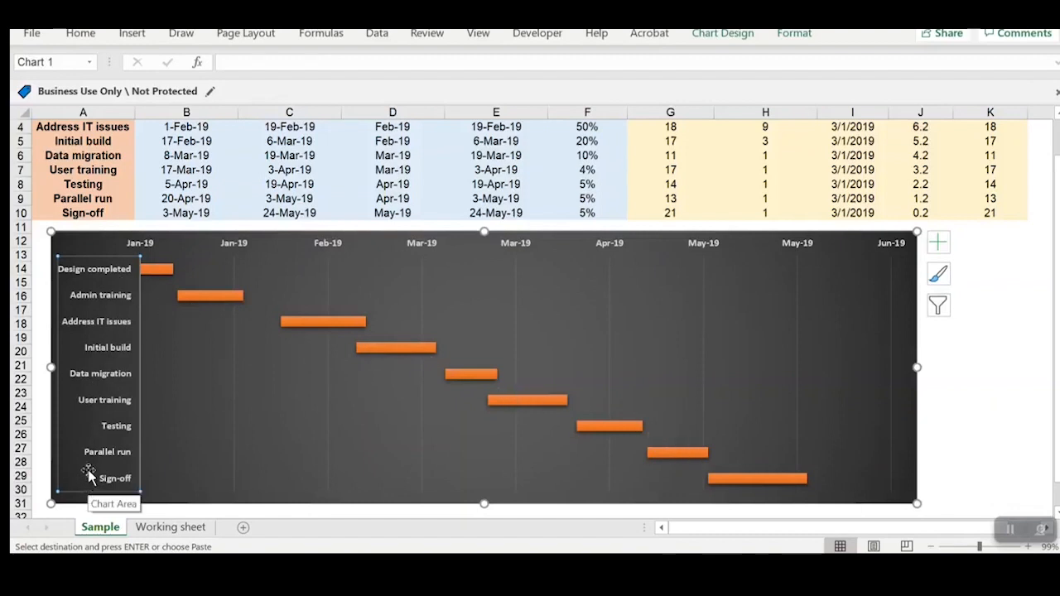
pyautogui.scroll(1, 648, 359)
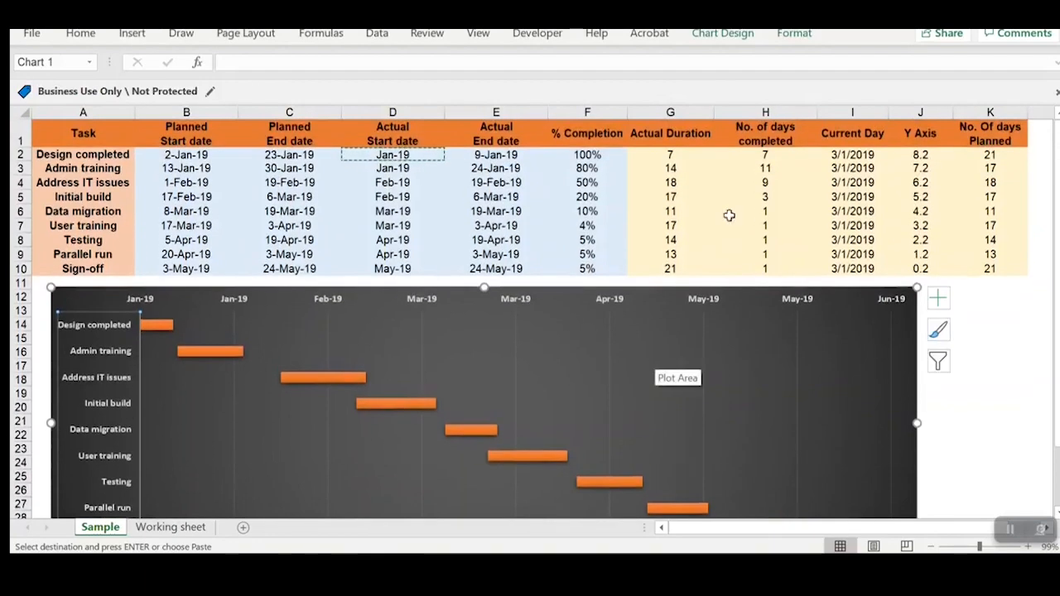
pyautogui.moveTo(768, 155); pyautogui.dragTo(766, 266)
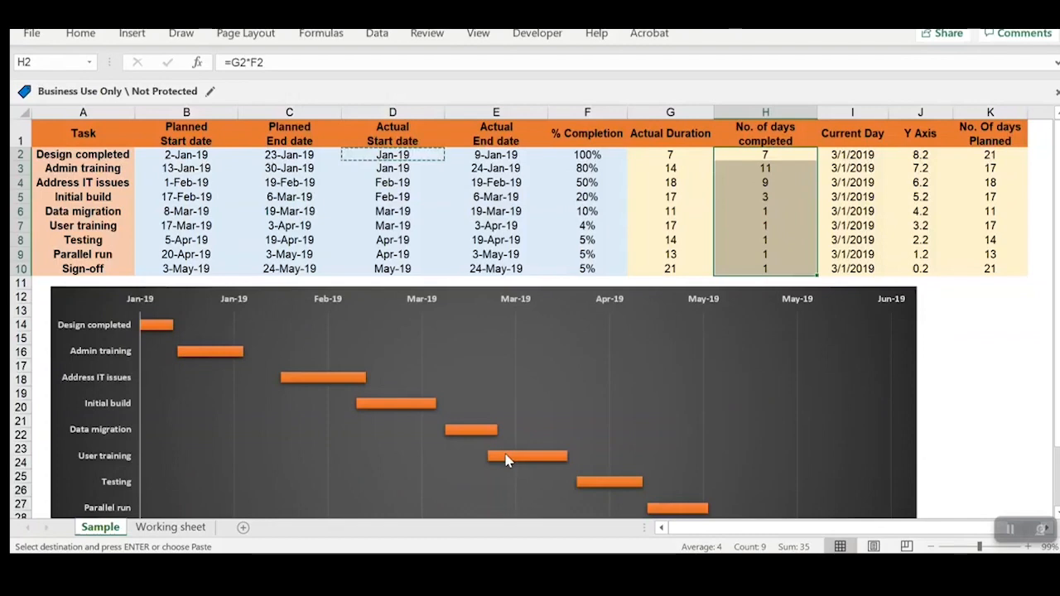
pyautogui.scroll(-2, 598, 447)
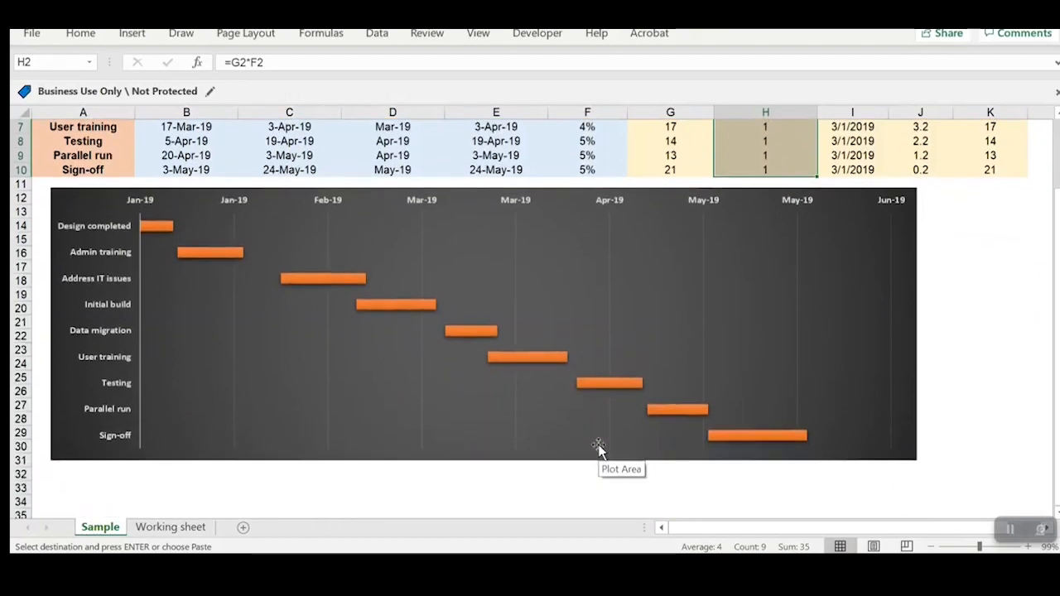
pyautogui.scroll(1, 597, 447)
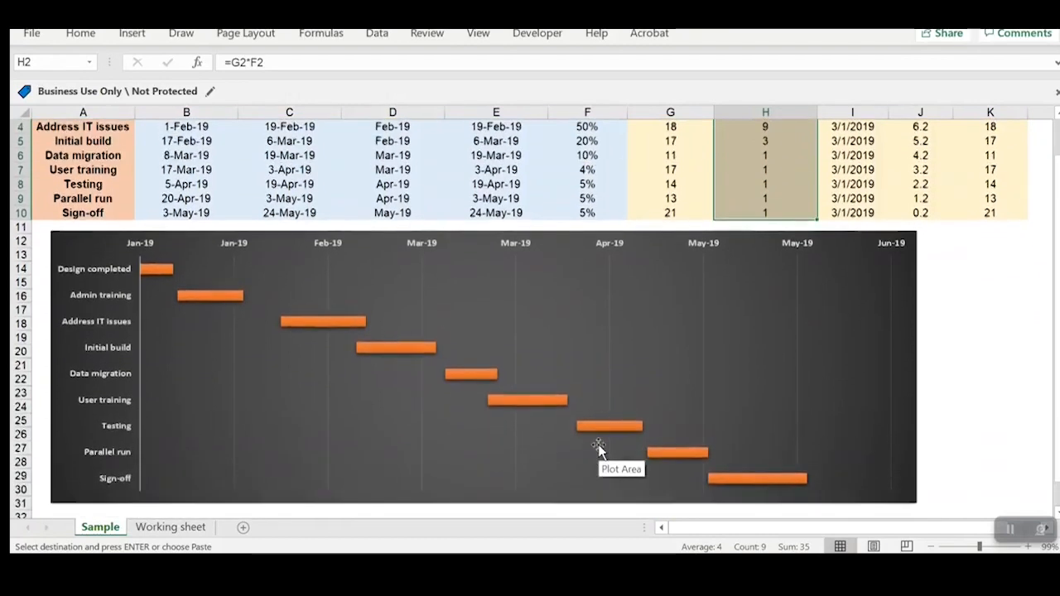
# Step: Add horizontal error bars to the invisible Actual Start date series, with Plus direction and No Cap end style
pyautogui.click(114, 258)
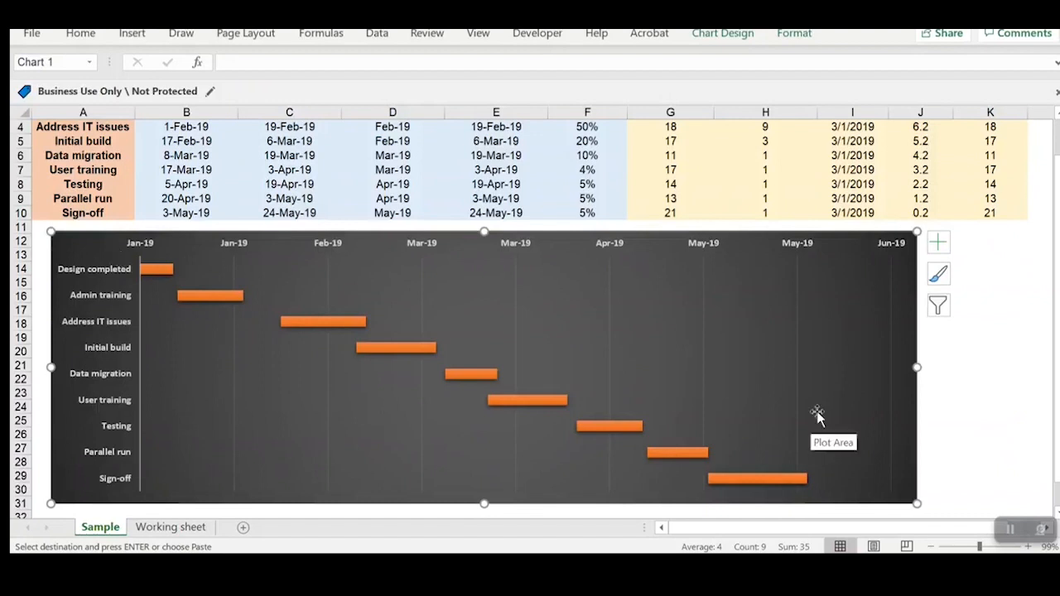
pyautogui.click(160, 300)
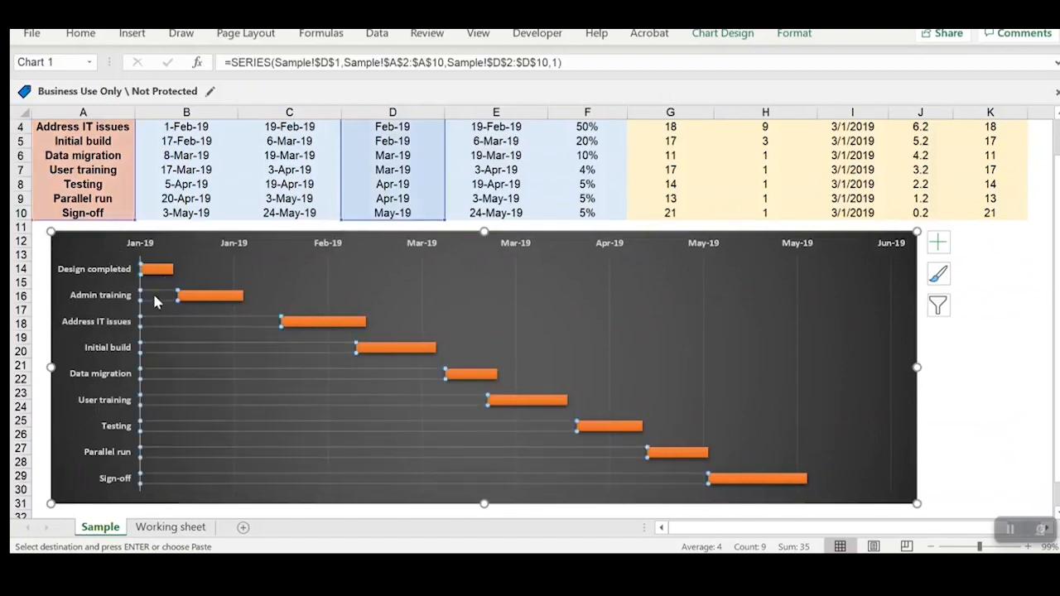
pyautogui.rightClick(154, 304)
pyautogui.press('Escape')
pyautogui.click(938, 242)
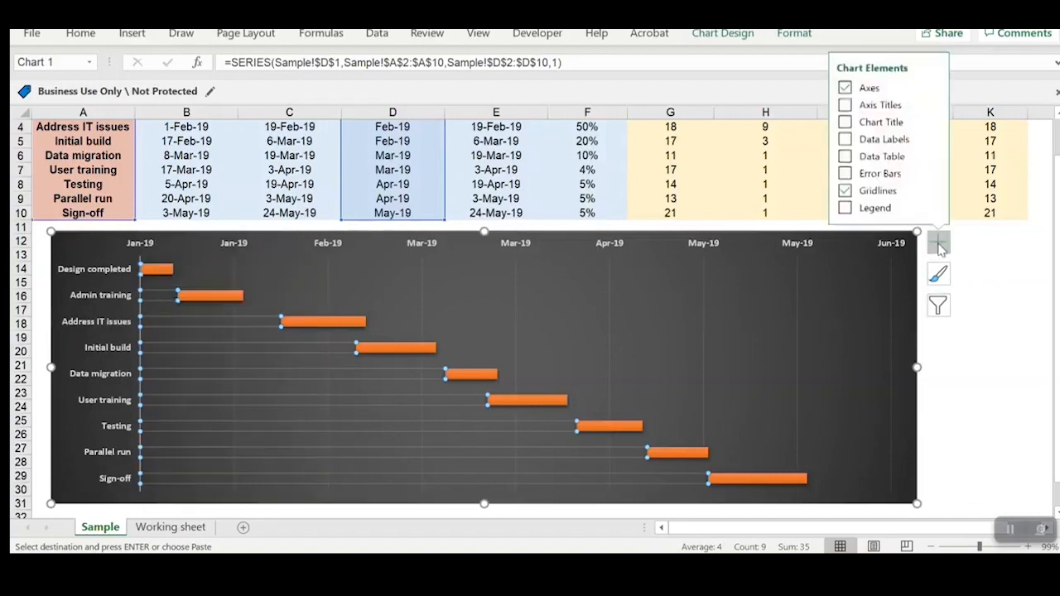
pyautogui.click(932, 172)
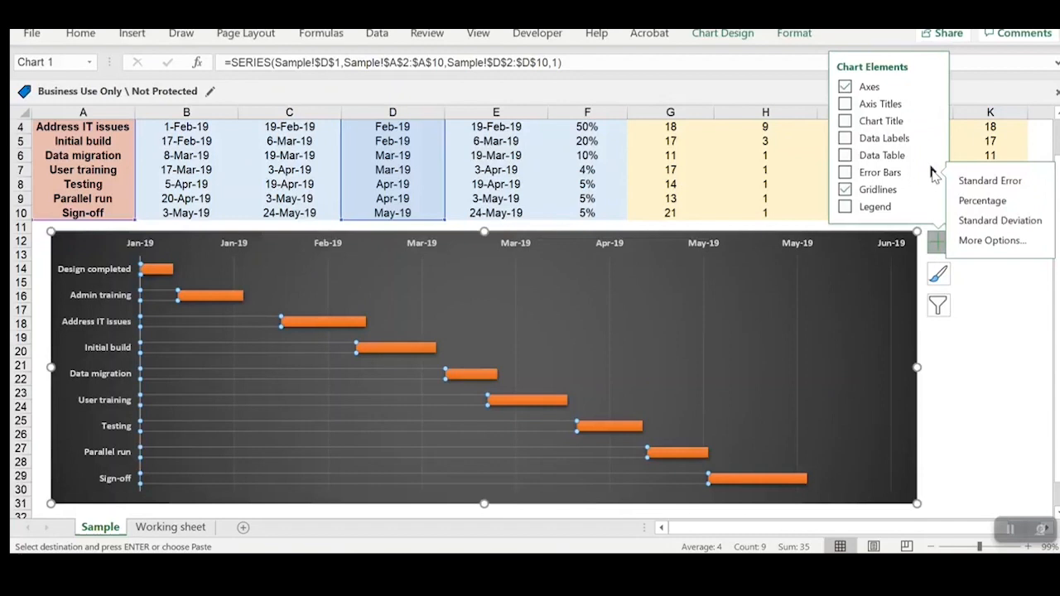
pyautogui.click(985, 240)
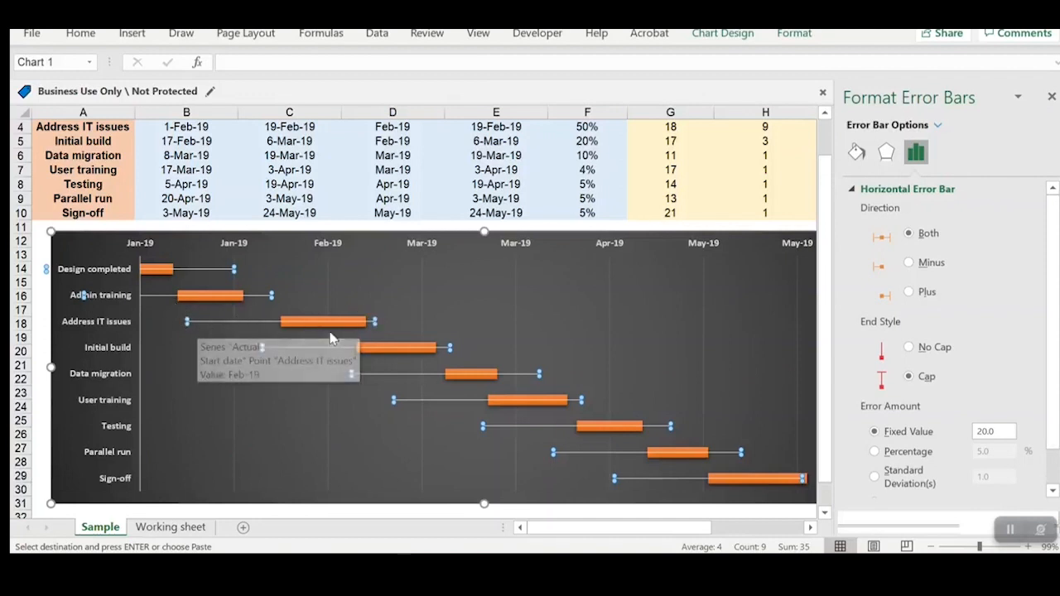
pyautogui.click(909, 293)
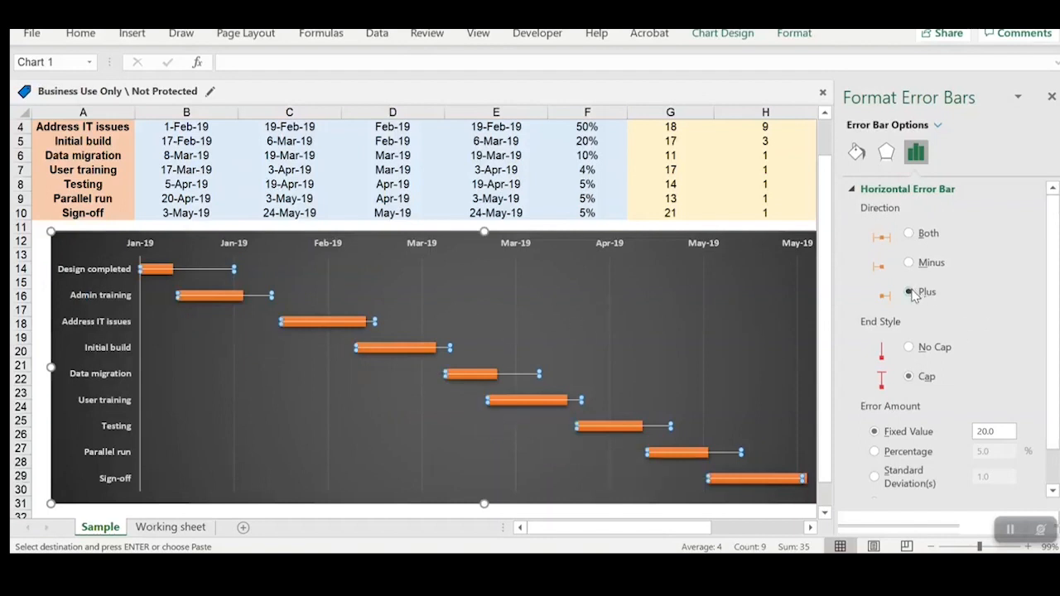
pyautogui.click(909, 347)
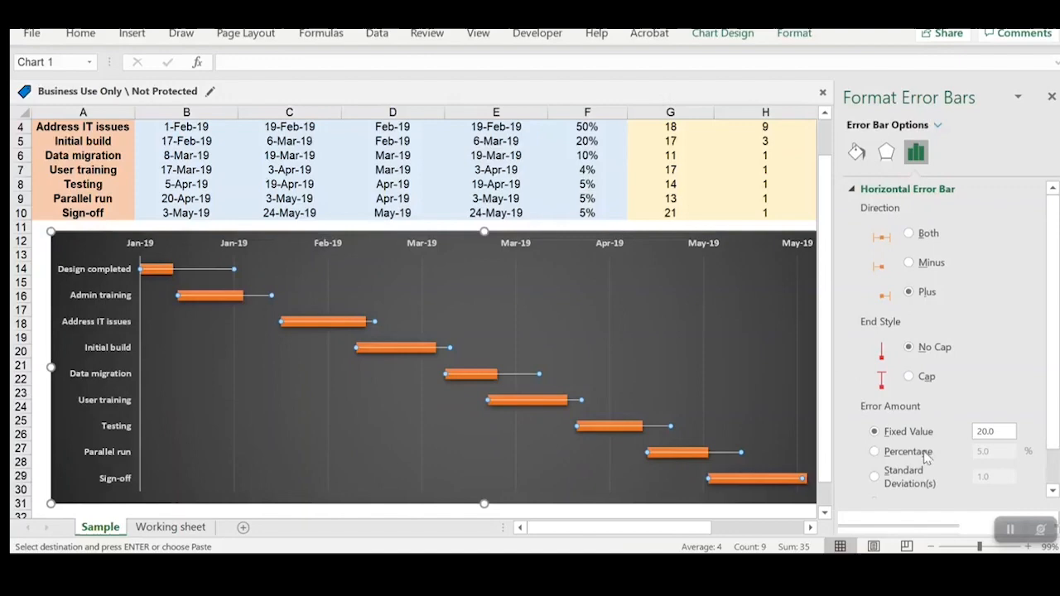
# Step: Set the error amount to custom, using the No. of days completed range =Sample!$H$2:$H$10 as the positive error value
pyautogui.scroll(-1, 965, 459)
pyautogui.click(891, 483)
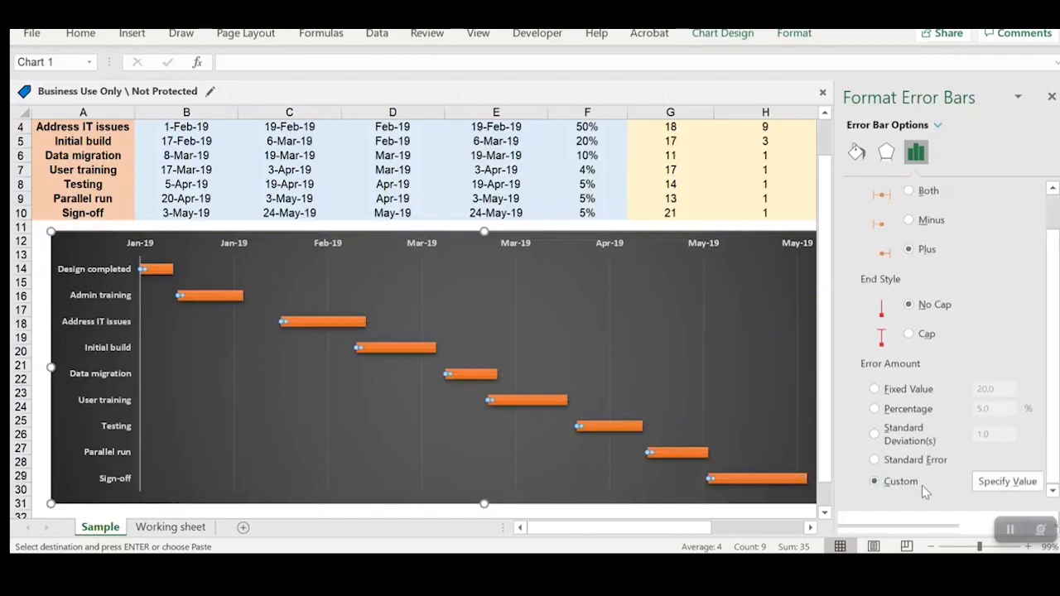
pyautogui.click(1011, 481)
pyautogui.scroll(1, 795, 307)
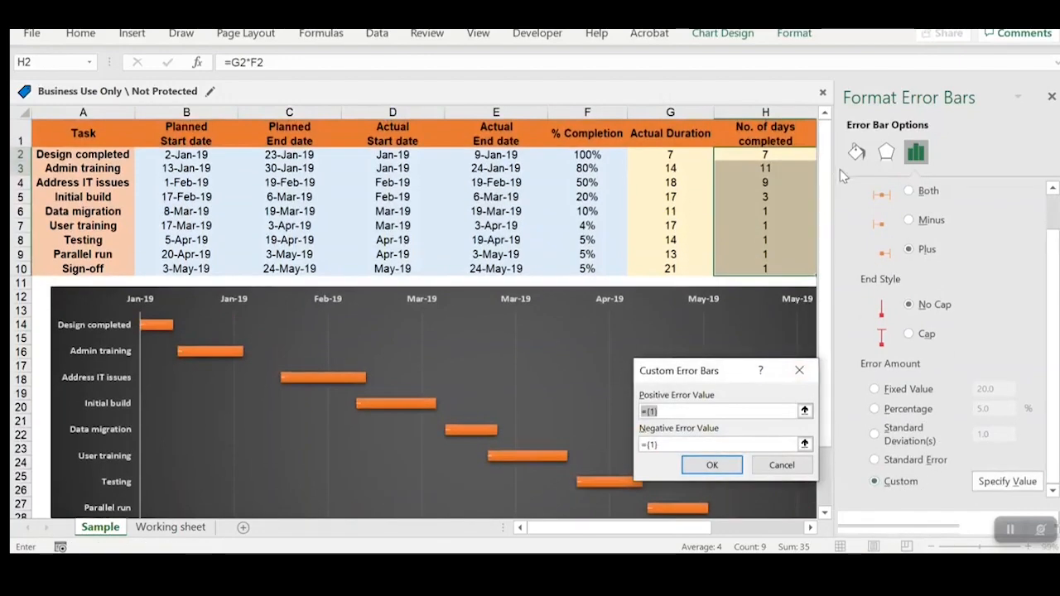
pyautogui.click(804, 410)
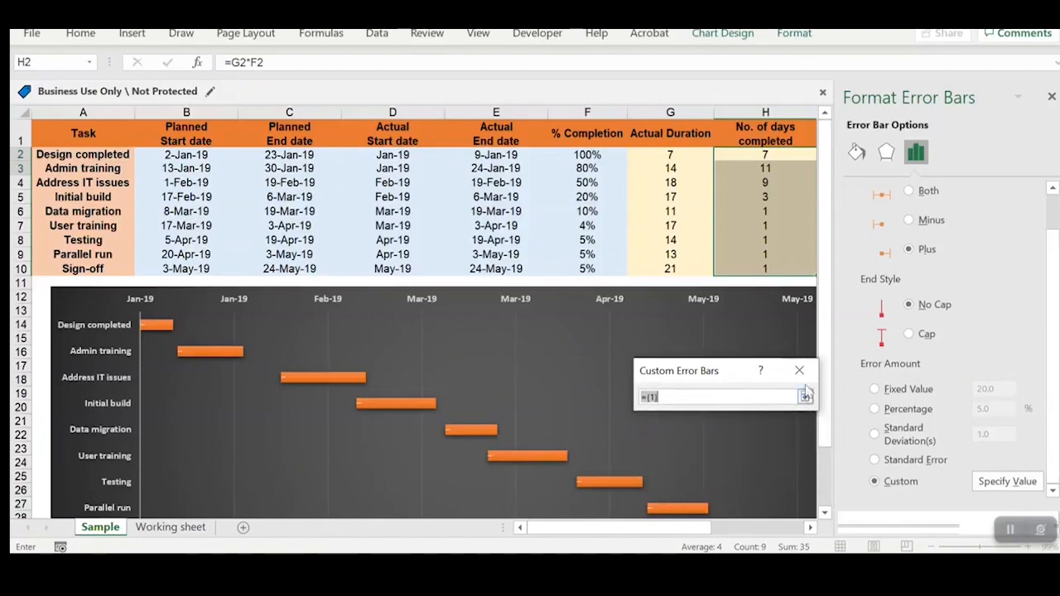
pyautogui.moveTo(765, 154); pyautogui.dragTo(762, 270)
pyautogui.click(796, 375)
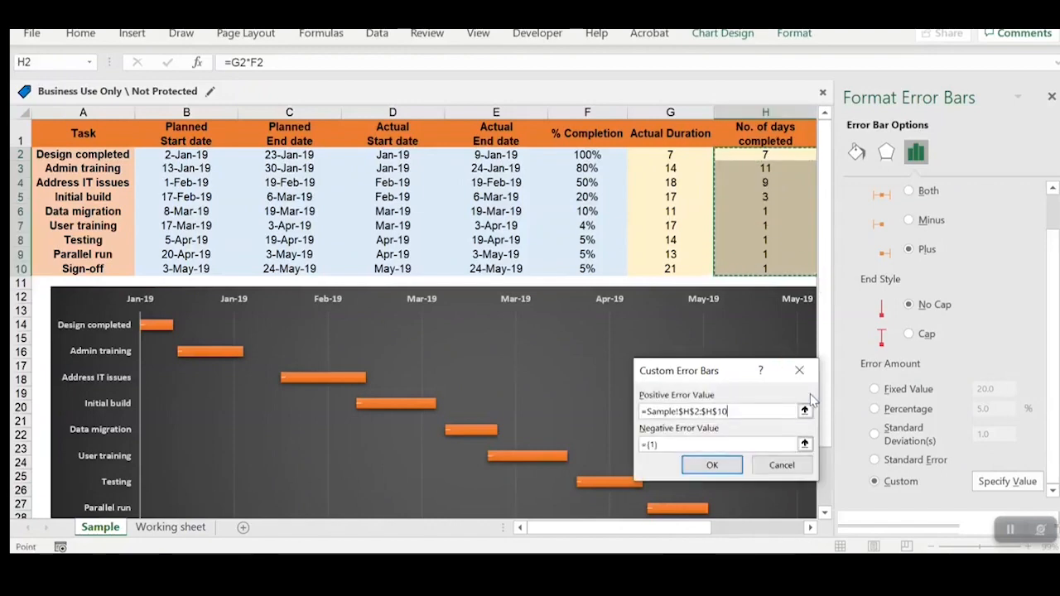
pyautogui.click(709, 464)
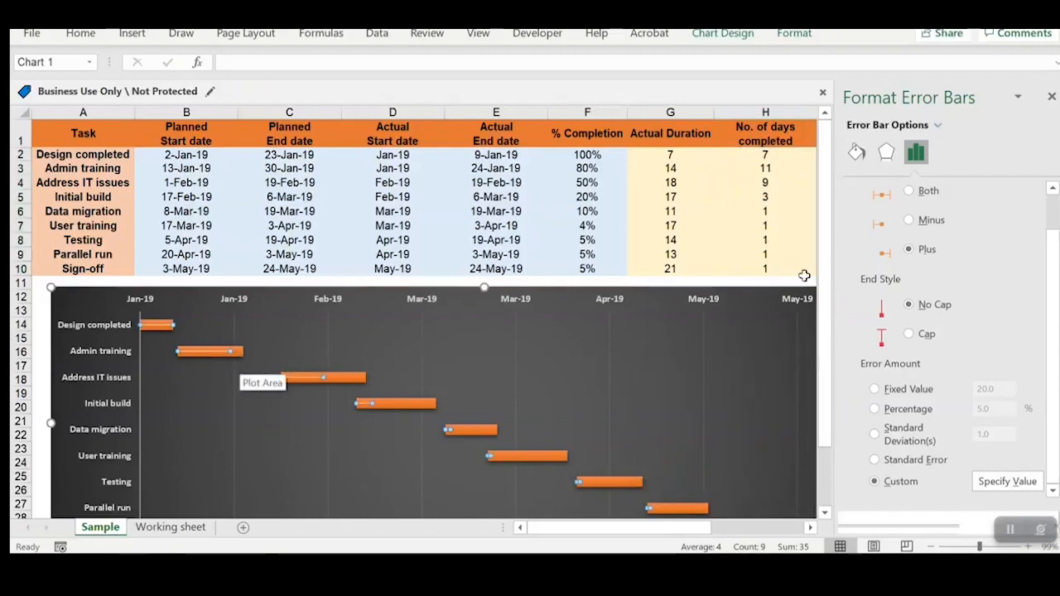
# Step: Color the error bar lines green from the standard colors
pyautogui.click(856, 152)
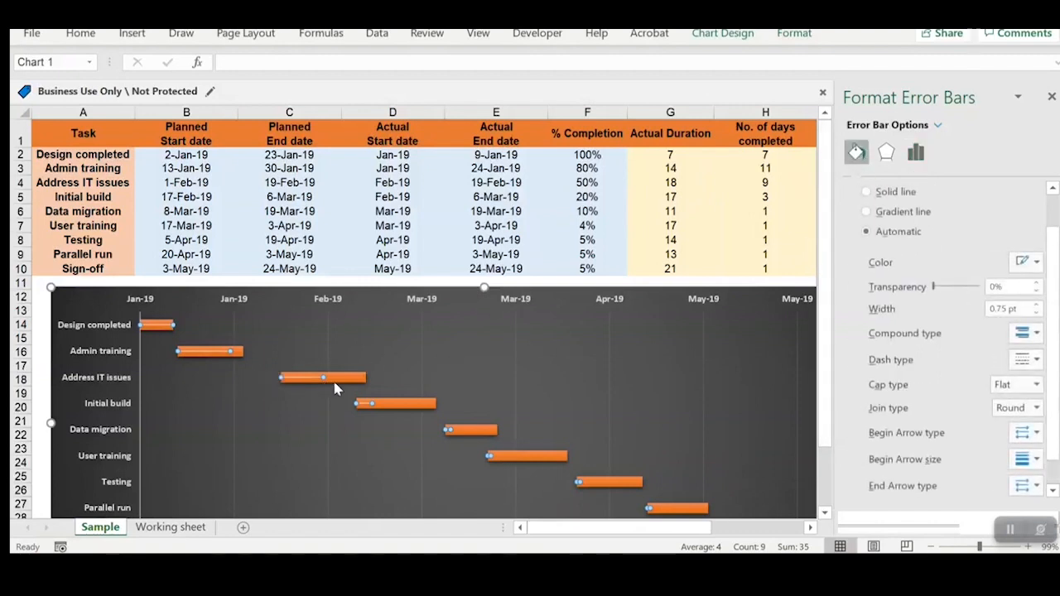
pyautogui.click(1035, 263)
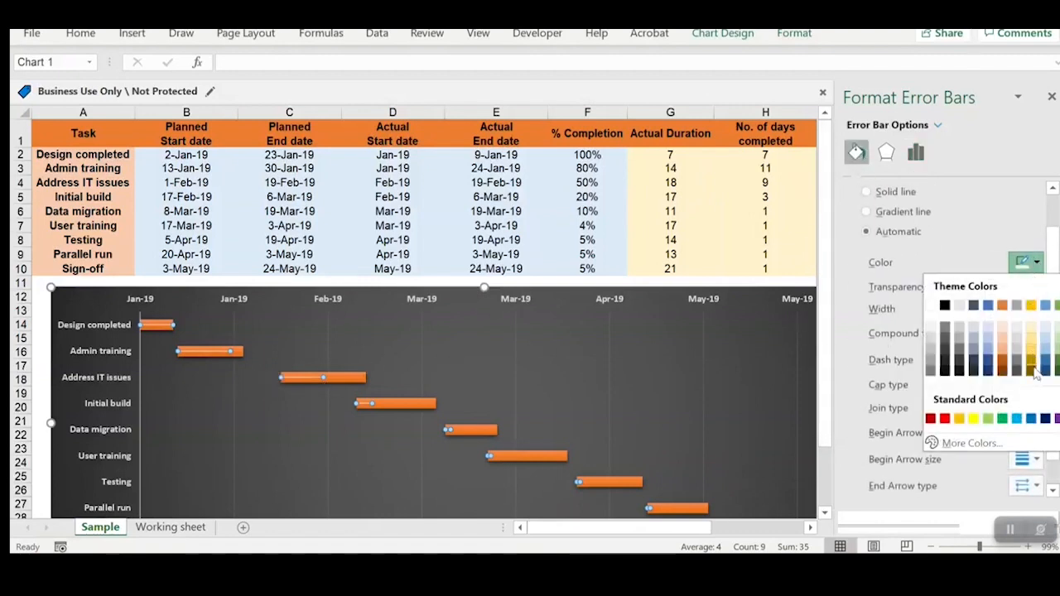
pyautogui.click(993, 420)
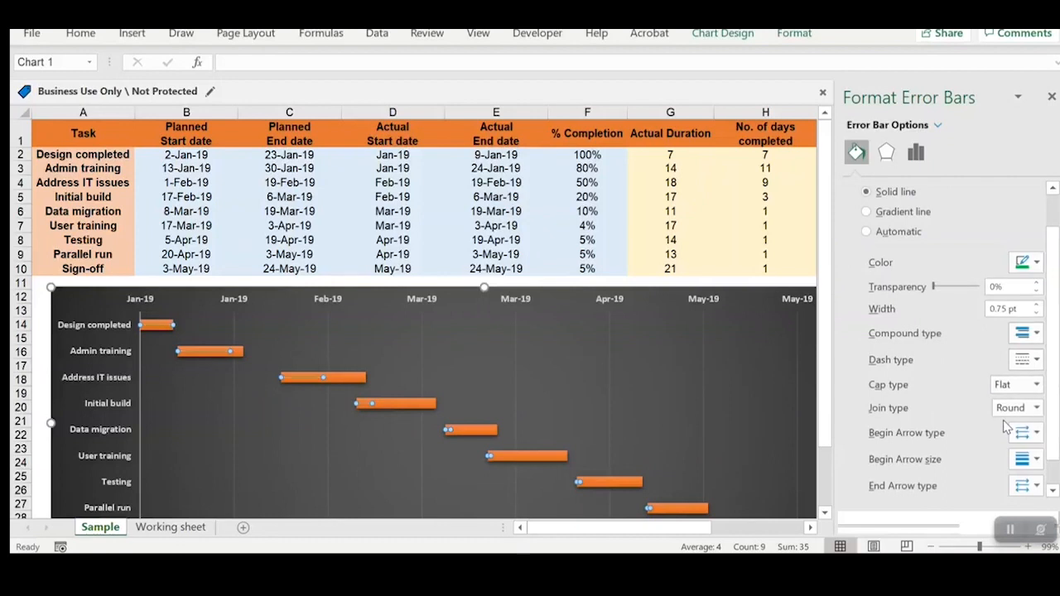
# Step: Set the green error bar lines to a width of 8 pt and a transparency of 10%
pyautogui.click(1021, 308)
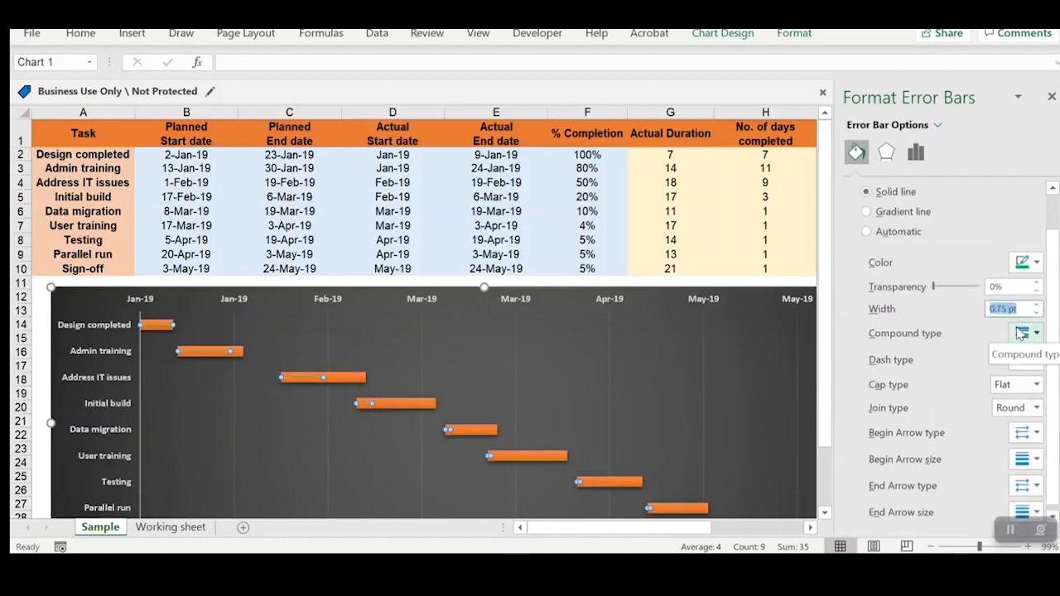
pyautogui.write('8')
pyautogui.press('Return')
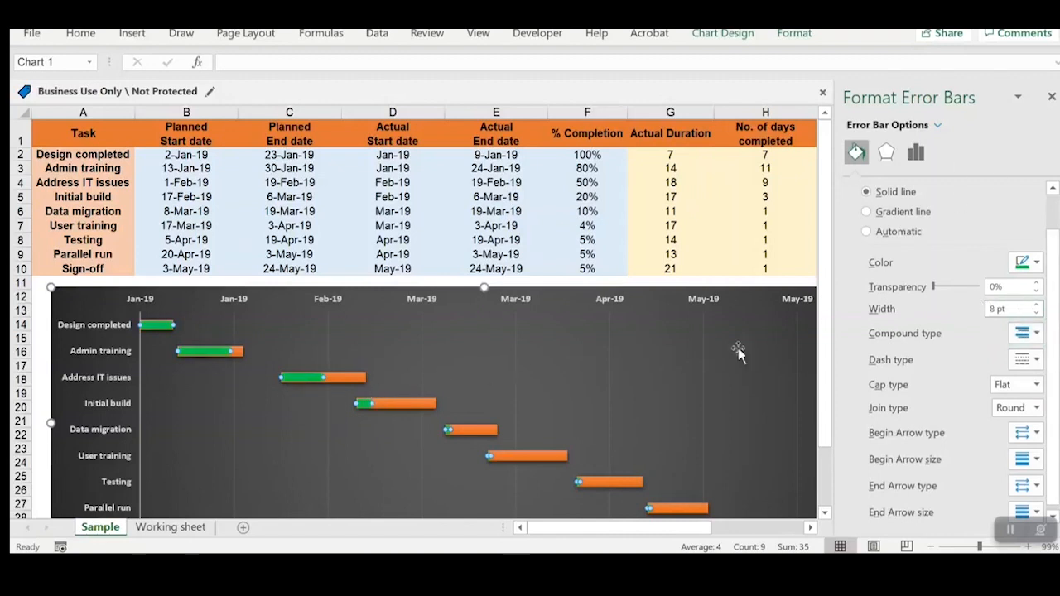
pyautogui.moveTo(1010, 287); pyautogui.dragTo(937, 278)
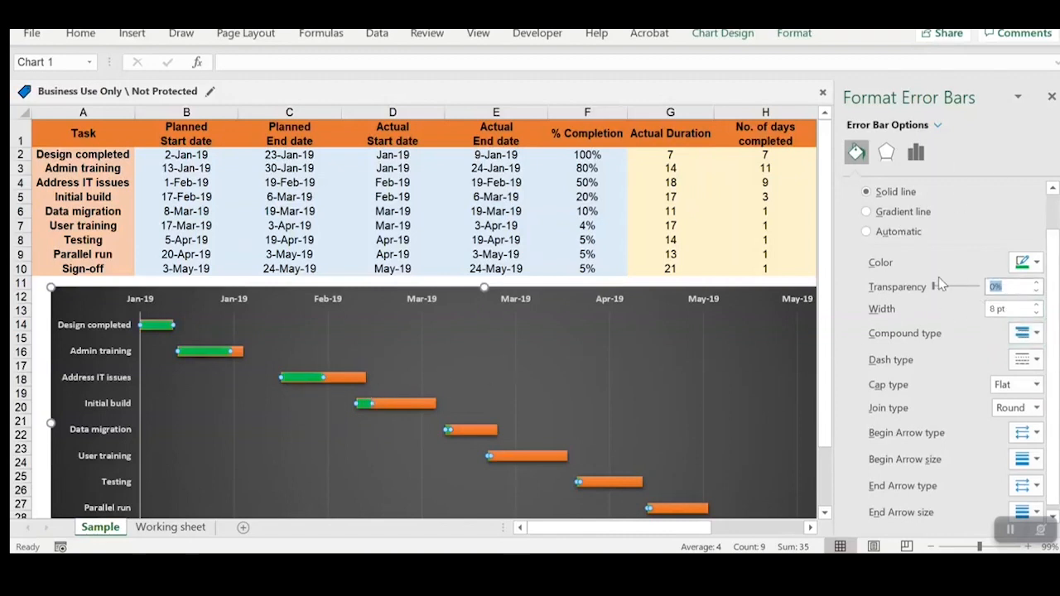
pyautogui.write('10%')
# Step: Try a 9 pt line width for the error bars, settle on 7 pt, and close the formatting pane
pyautogui.moveTo(1010, 307); pyautogui.dragTo(951, 313)
pyautogui.write('9 pt')
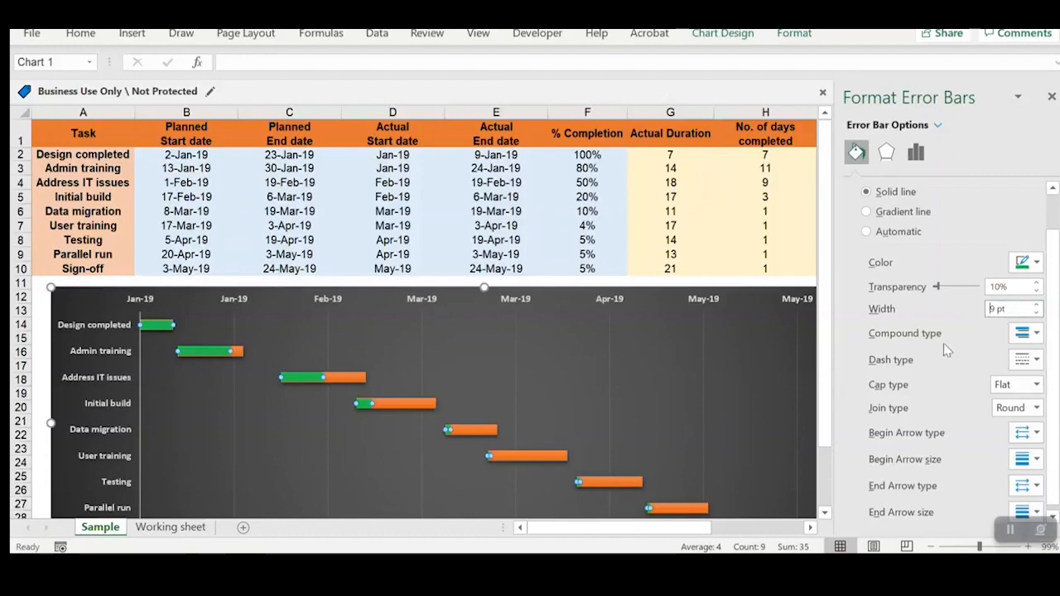
pyautogui.moveTo(1012, 308); pyautogui.dragTo(934, 318)
pyautogui.write('7 pt')
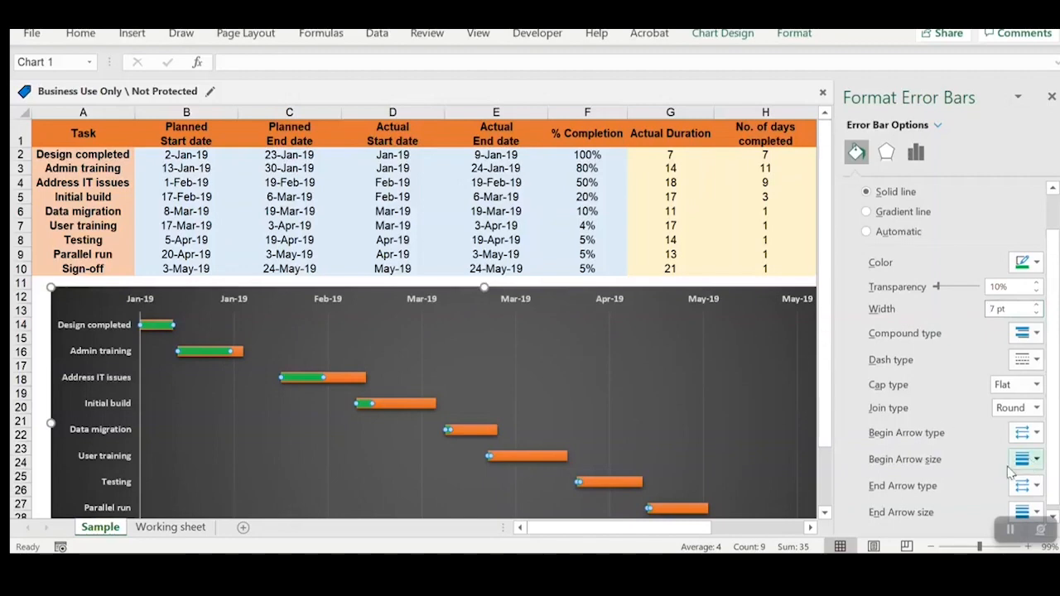
pyautogui.scroll(-1, 1010, 486)
pyautogui.scroll(2, 1010, 486)
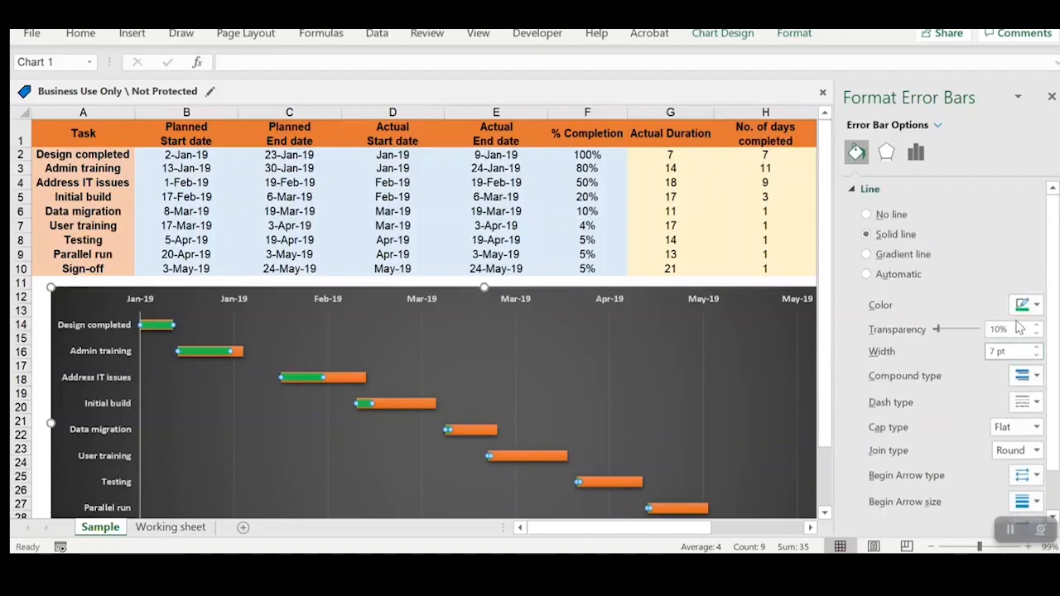
pyautogui.click(1051, 97)
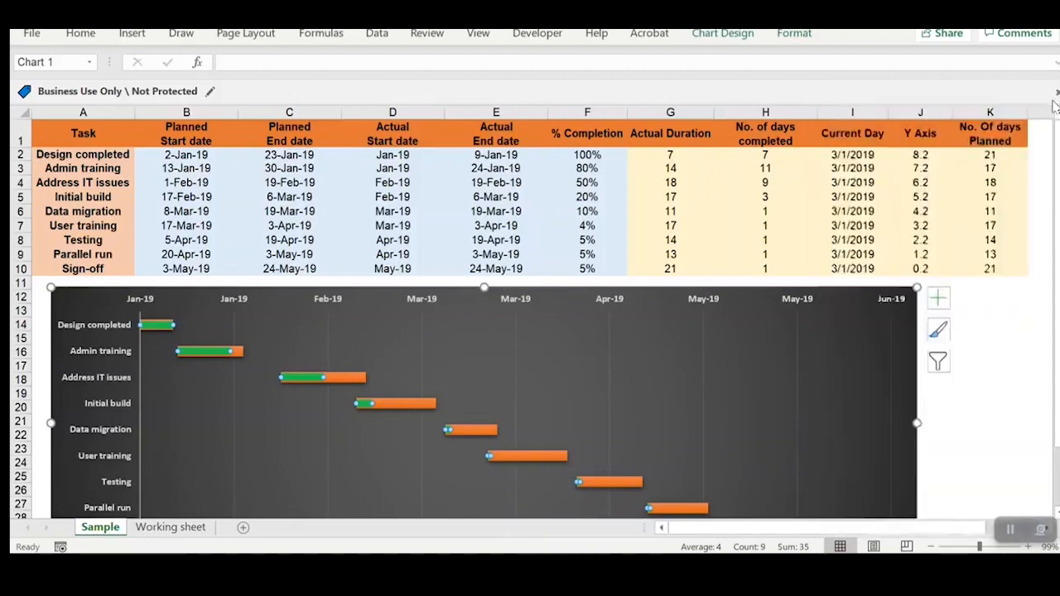
# Step: Set the % Completion to 50% for Initial build and 40% for Data migration
pyautogui.scroll(-2, 950, 424)
pyautogui.scroll(2, 856, 441)
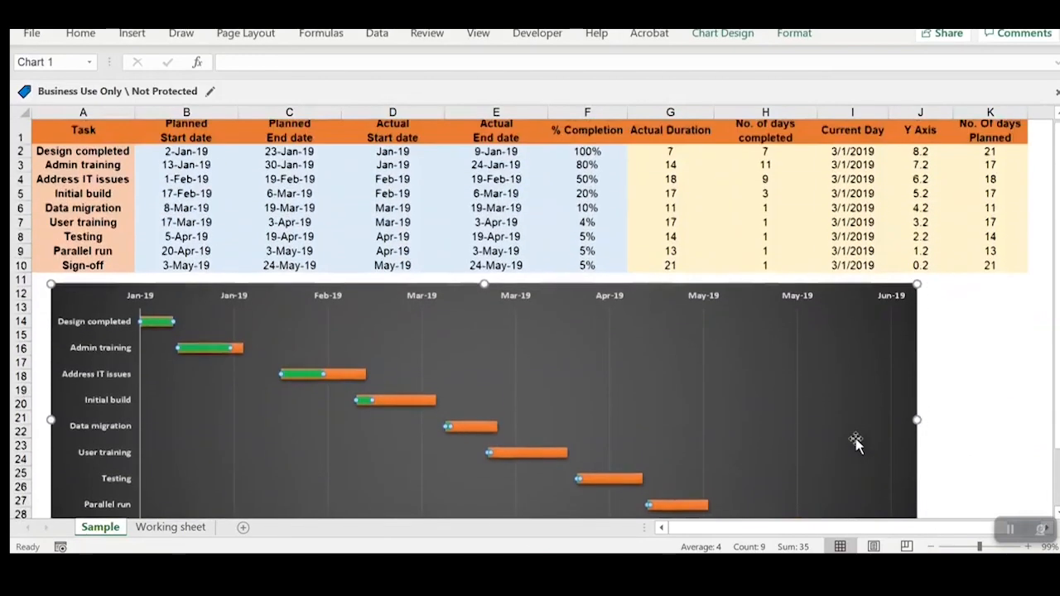
pyautogui.click(596, 229)
pyautogui.click(593, 210)
pyautogui.click(607, 199)
pyautogui.write('50%')
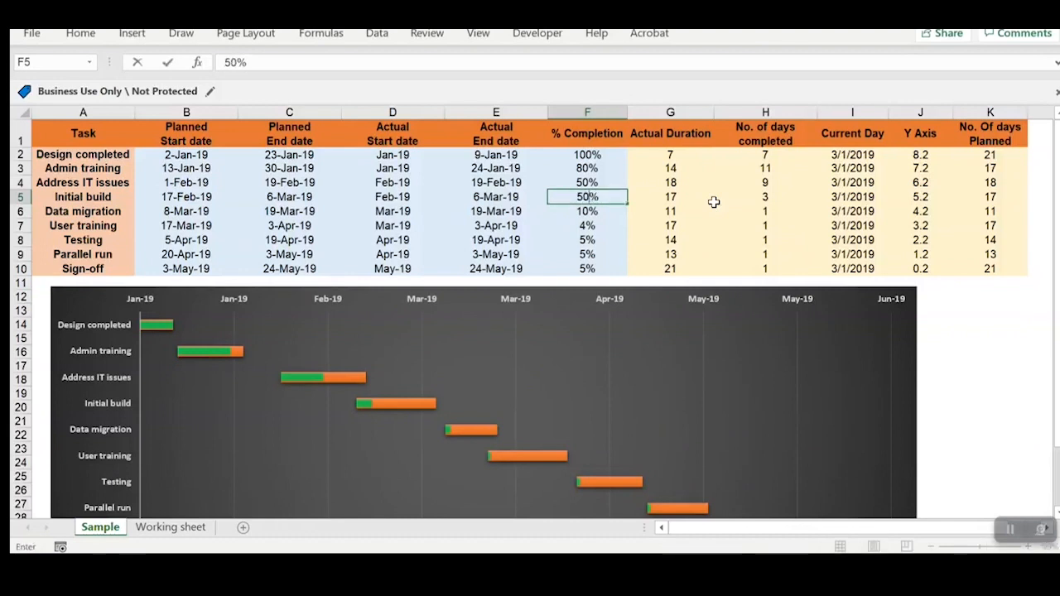
pyautogui.press('Return')
pyautogui.write('40%')
pyautogui.press('Return')
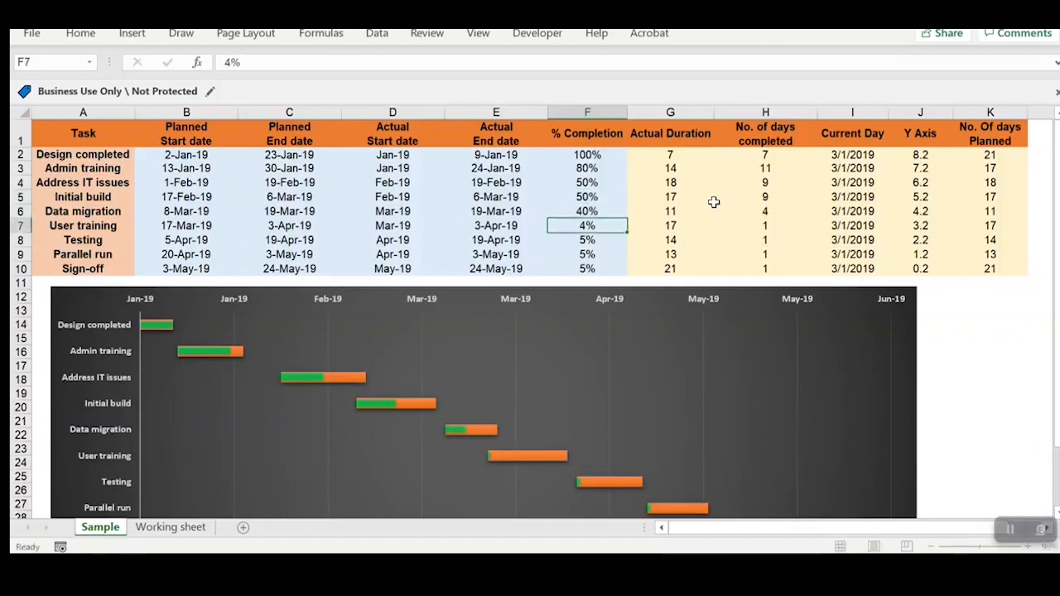
# Step: Set the % Completion to 30% for User training, 20% for Testing, and 10% for both Parallel run and Sign-off
pyautogui.write('30%')
pyautogui.press('Return')
pyautogui.write('20%')
pyautogui.press('Return')
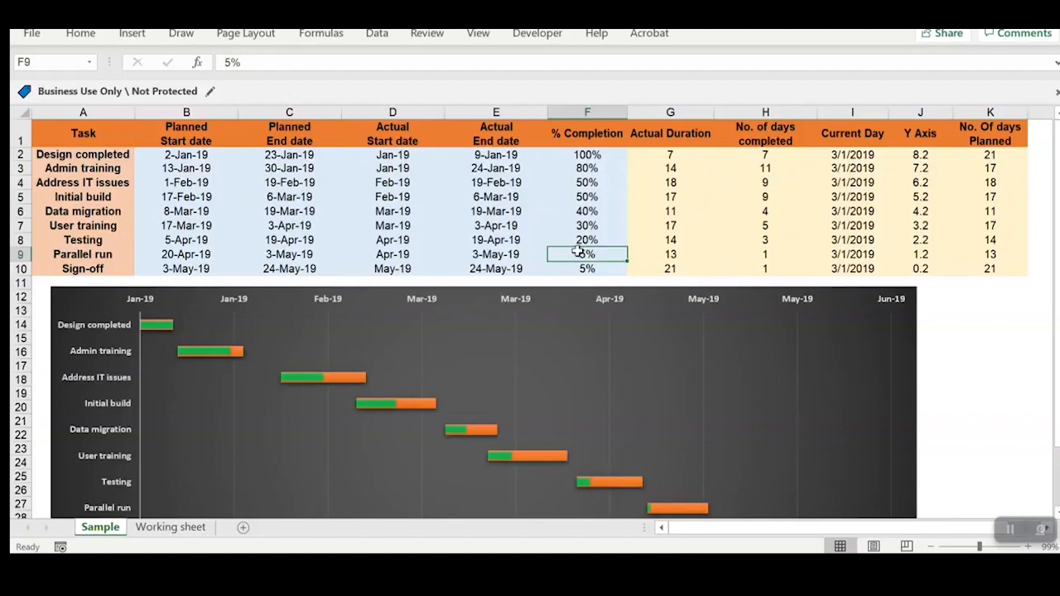
pyautogui.write('10')
pyautogui.press('Return')
pyautogui.write('10')
pyautogui.press('Return')
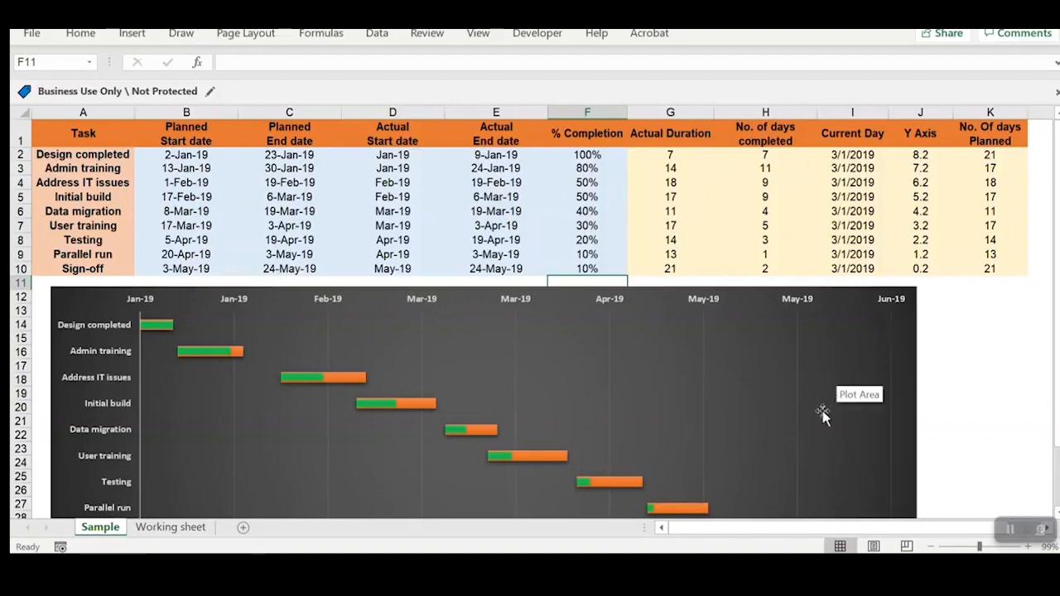
# Step: Nudge the chart slightly to the right and compare its green progress bars with the task table
pyautogui.scroll(-2, 822, 417)
pyautogui.scroll(2, 821, 414)
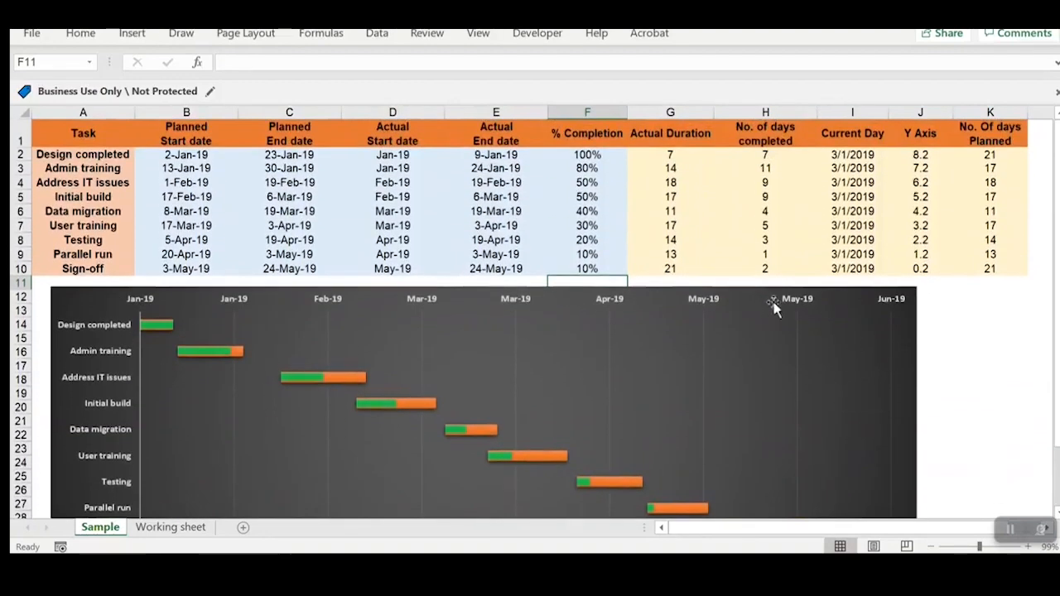
pyautogui.moveTo(853, 296); pyautogui.dragTo(857, 294)
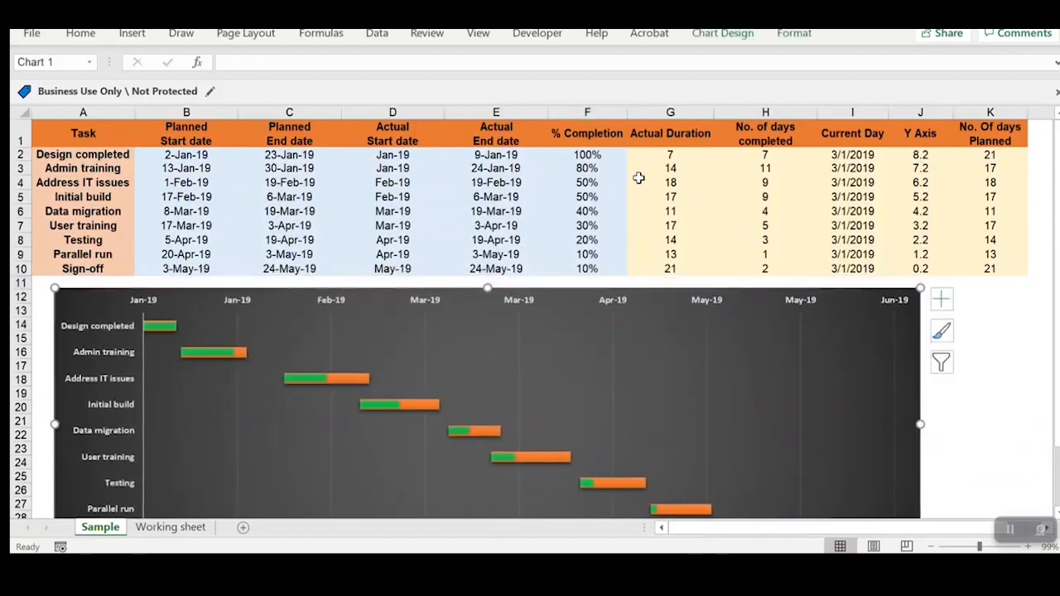
pyautogui.moveTo(208, 354)
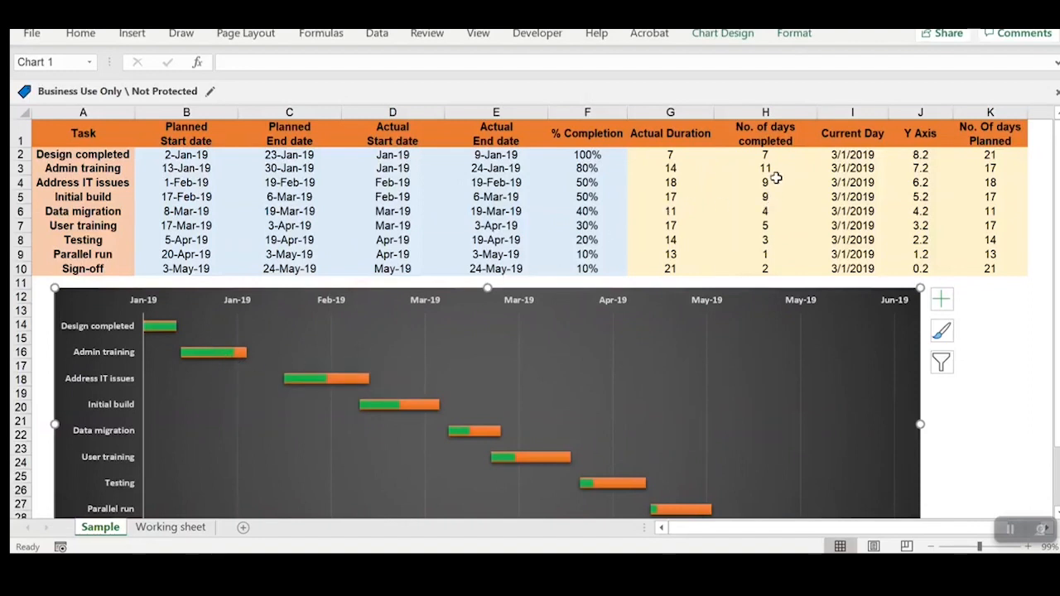
pyautogui.scroll(-2, 654, 447)
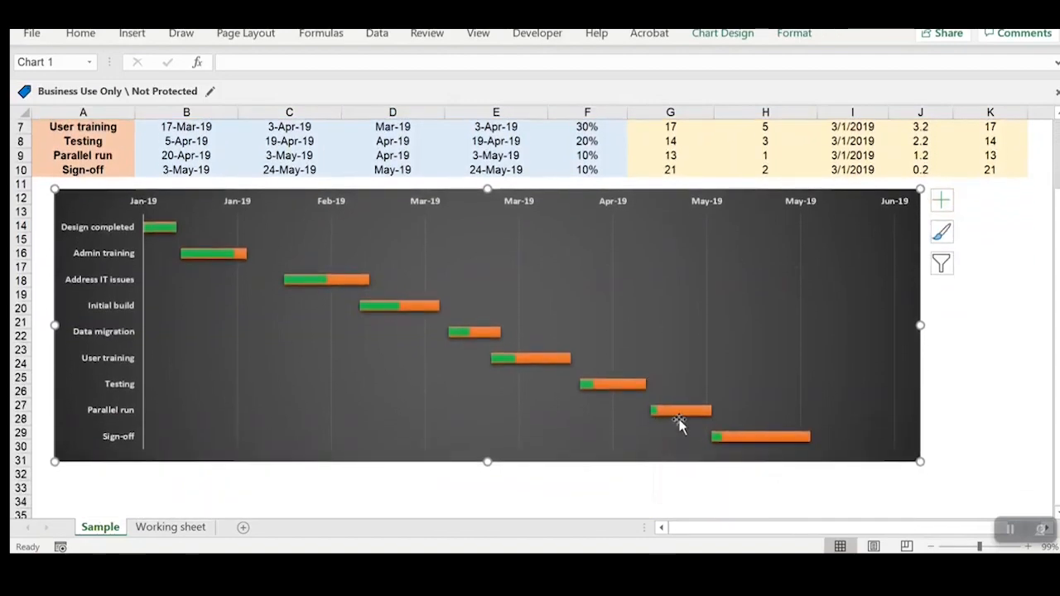
pyautogui.scroll(2, 679, 424)
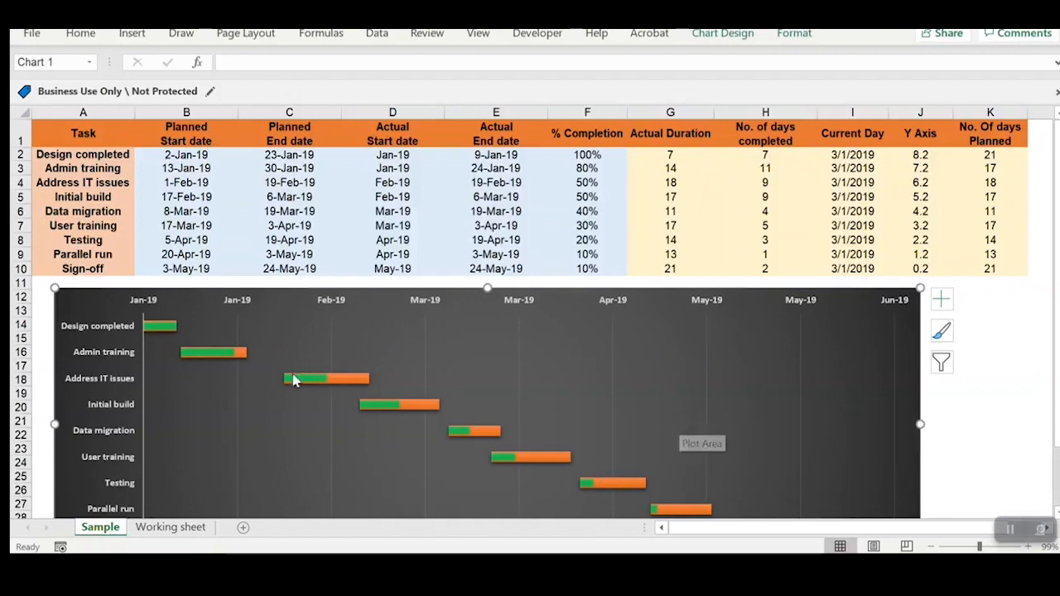
pyautogui.scroll(-2, 274, 373)
pyautogui.scroll(2, 270, 372)
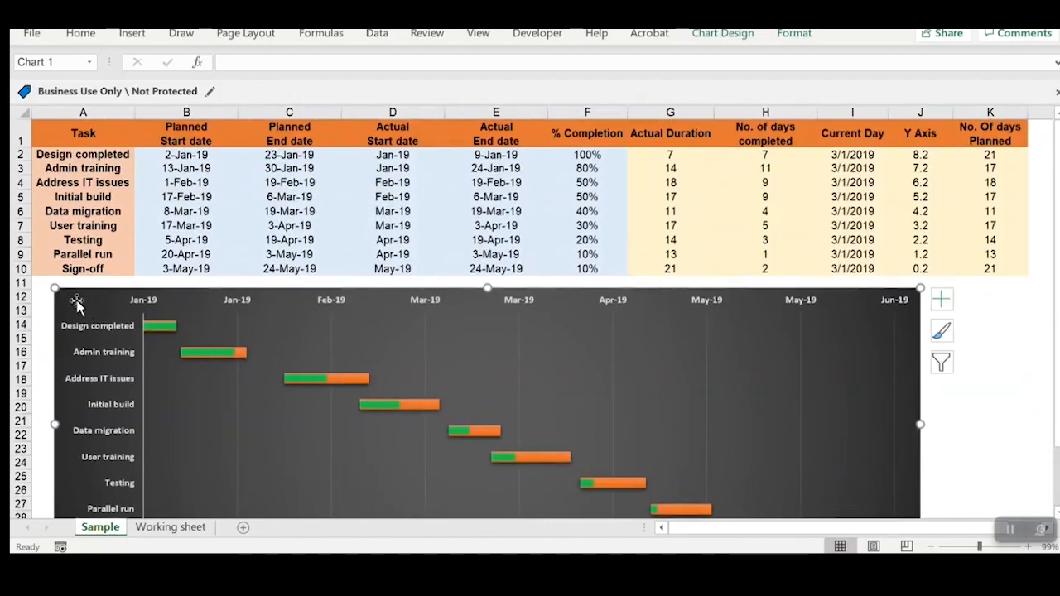
pyautogui.rightClick(76, 300)
pyautogui.click(130, 313)
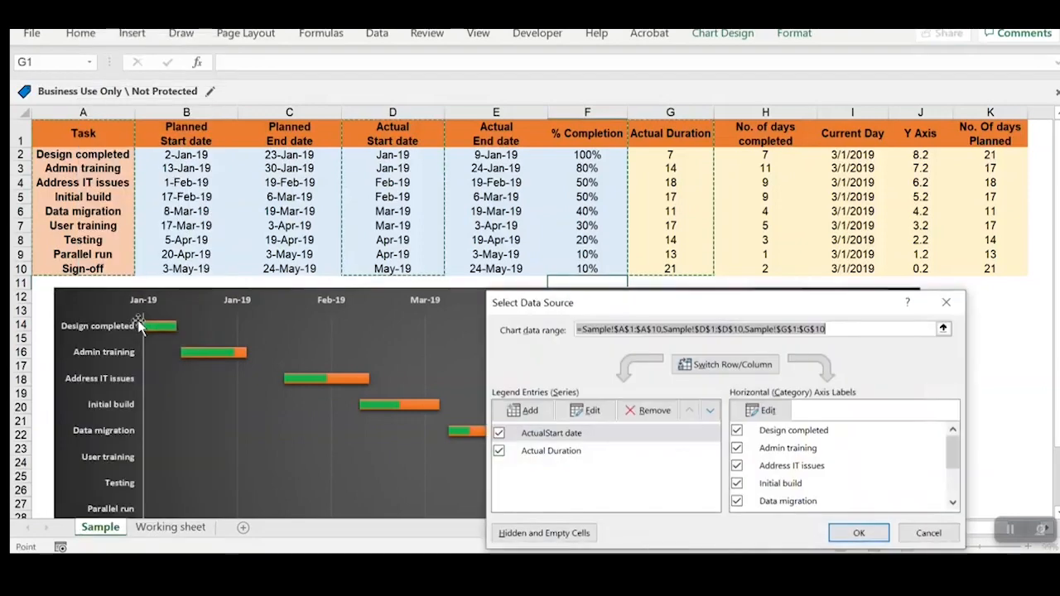
pyautogui.moveTo(625, 312); pyautogui.dragTo(683, 299)
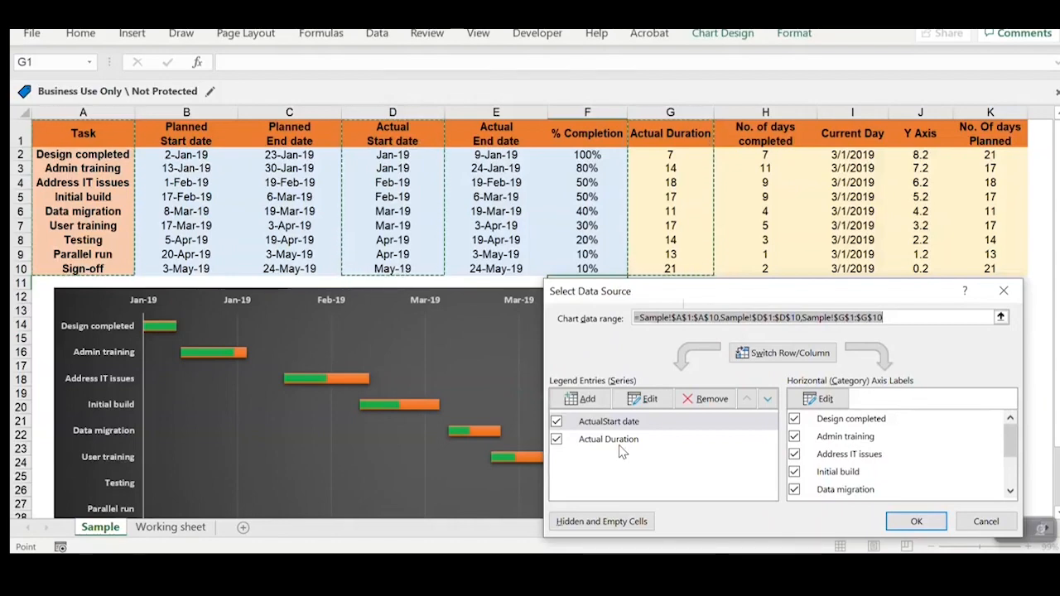
pyautogui.click(577, 400)
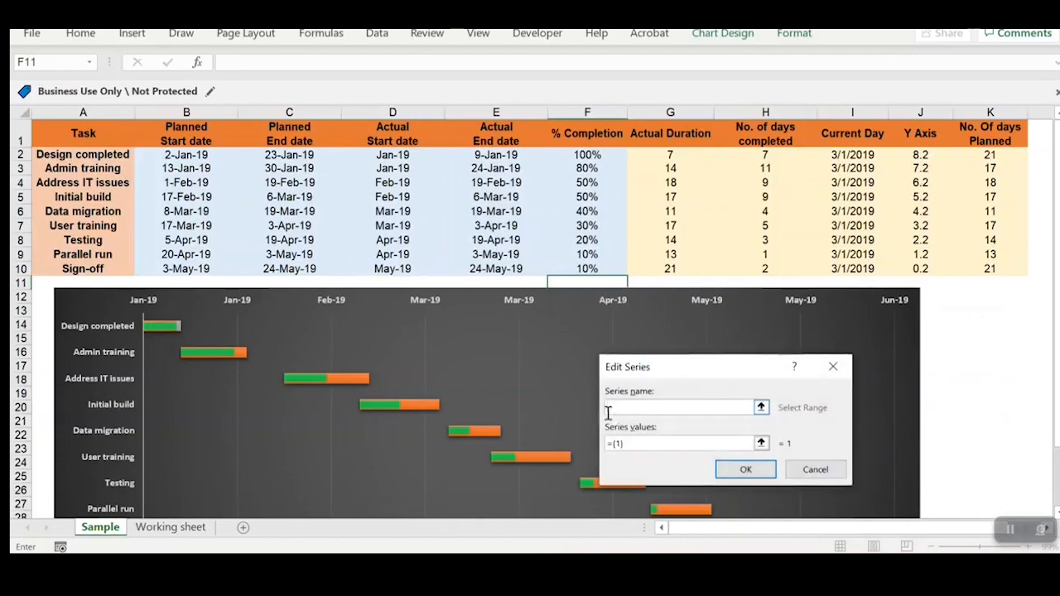
pyautogui.click(189, 141)
pyautogui.click(761, 443)
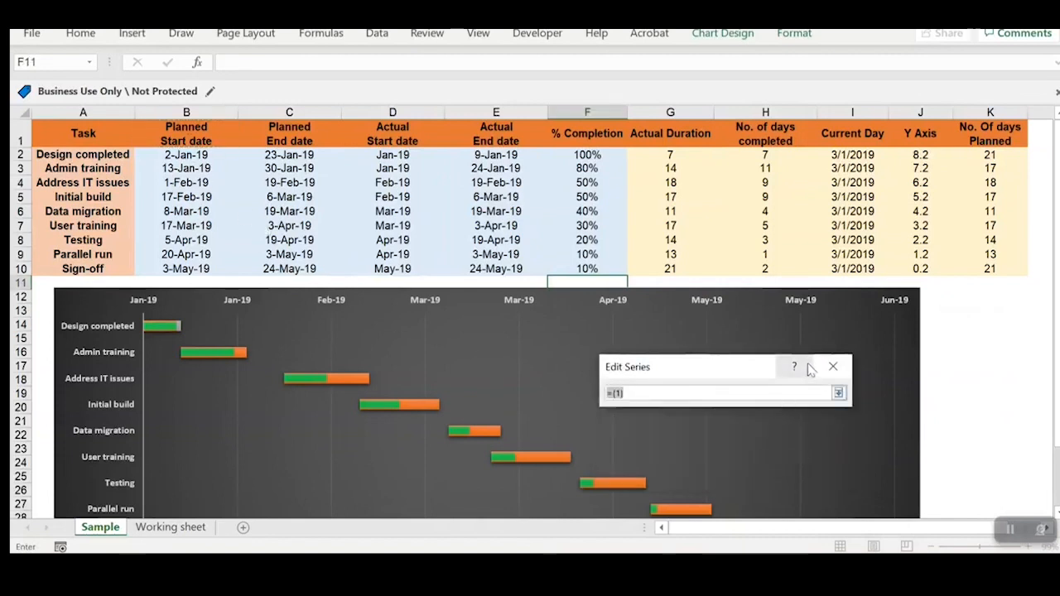
pyautogui.click(834, 367)
pyautogui.click(834, 368)
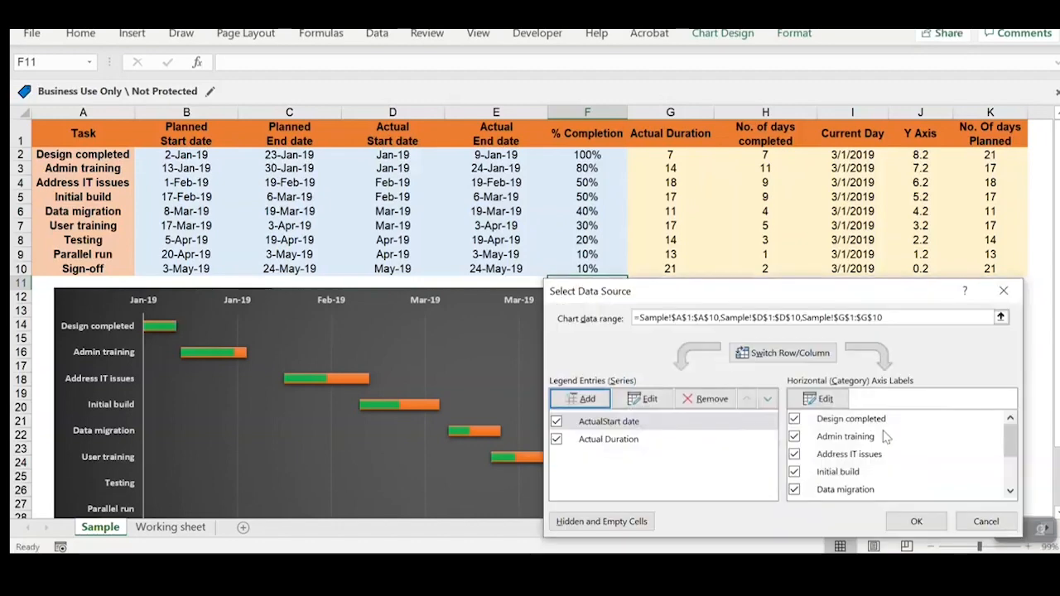
pyautogui.click(1004, 291)
# Step: Examine the Y Axis helper values in column J against the task rows of the chart
pyautogui.click(920, 132)
pyautogui.click(920, 225)
pyautogui.click(921, 267)
pyautogui.moveTo(919, 153); pyautogui.dragTo(920, 239)
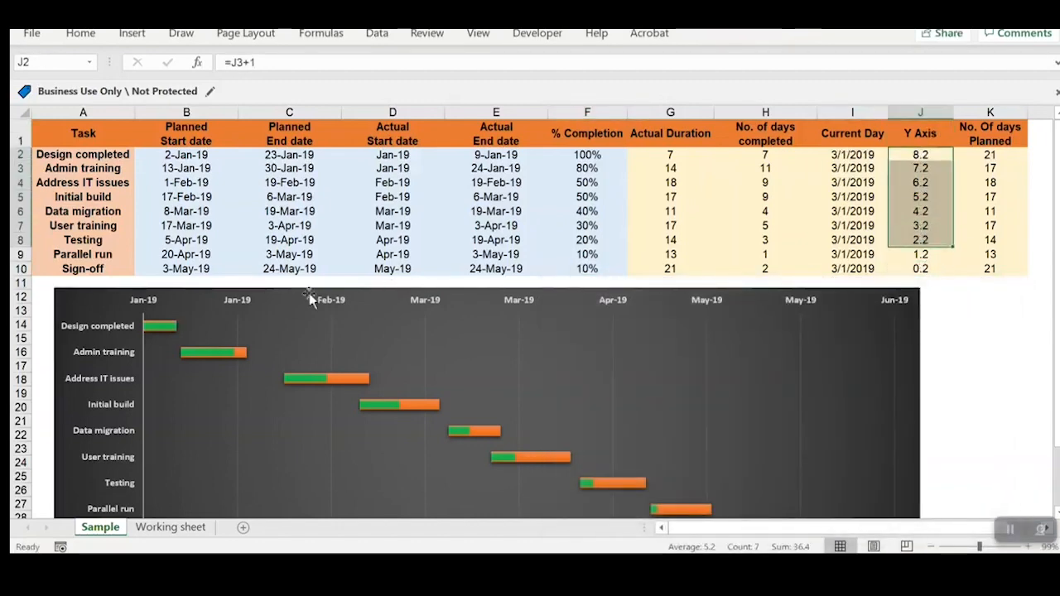
pyautogui.scroll(-1, 215, 333)
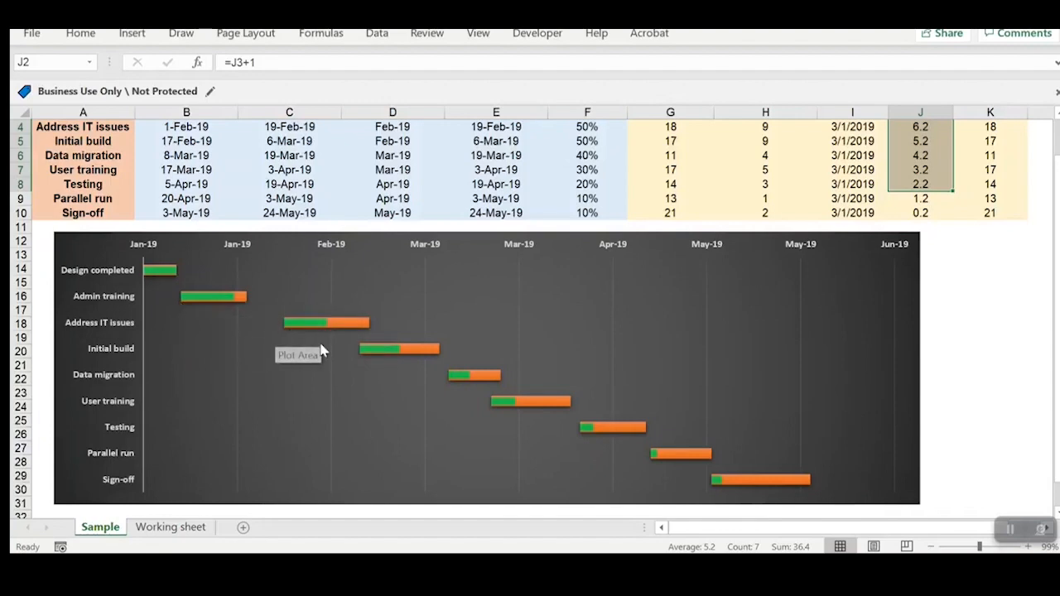
pyautogui.scroll(1, 321, 348)
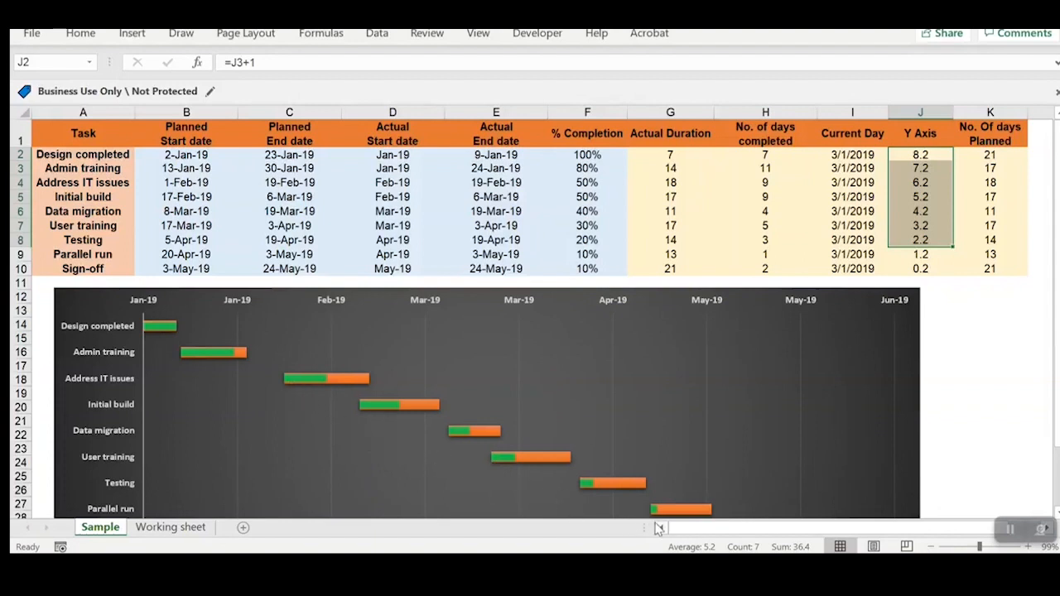
pyautogui.click(925, 267)
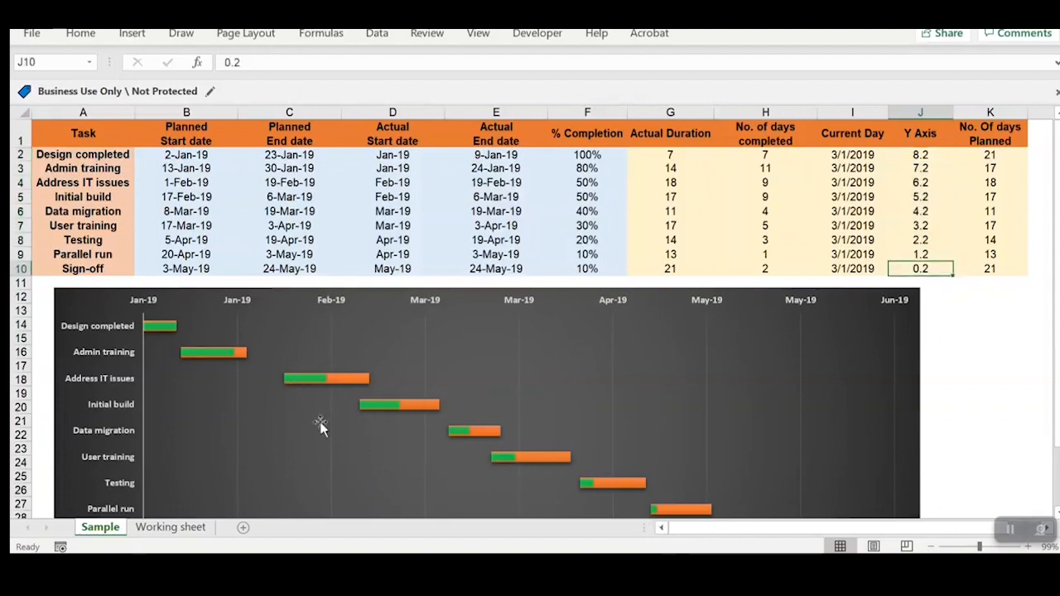
# Step: Compare the Sign-off task and its Y Axis value in J10 with the lowest bar of the chart
pyautogui.moveTo(64, 269); pyautogui.dragTo(783, 289)
pyautogui.click(94, 256)
pyautogui.click(101, 269)
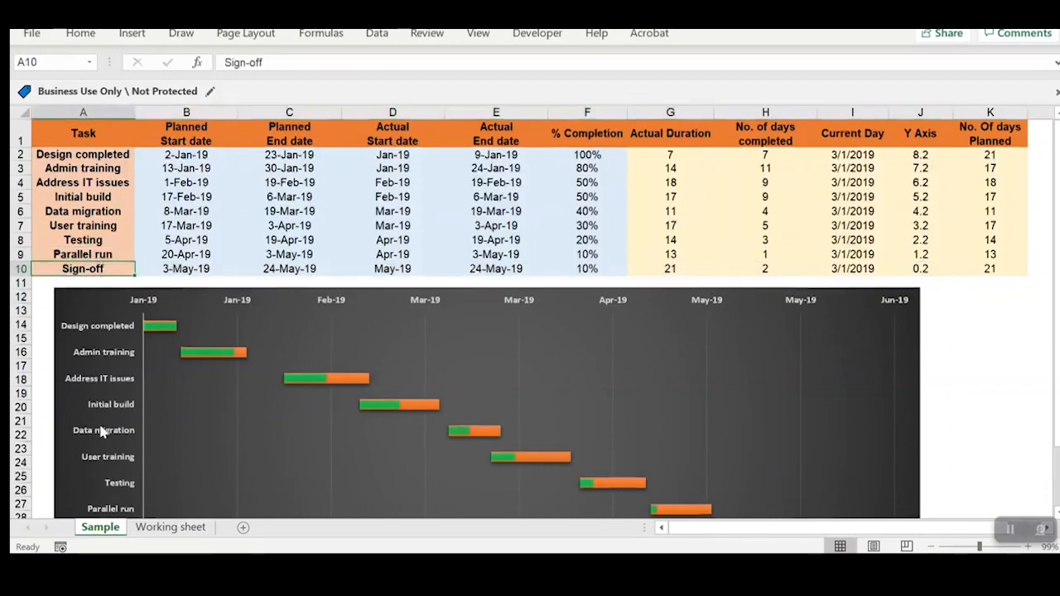
pyautogui.scroll(-2, 100, 430)
pyautogui.scroll(2, 116, 451)
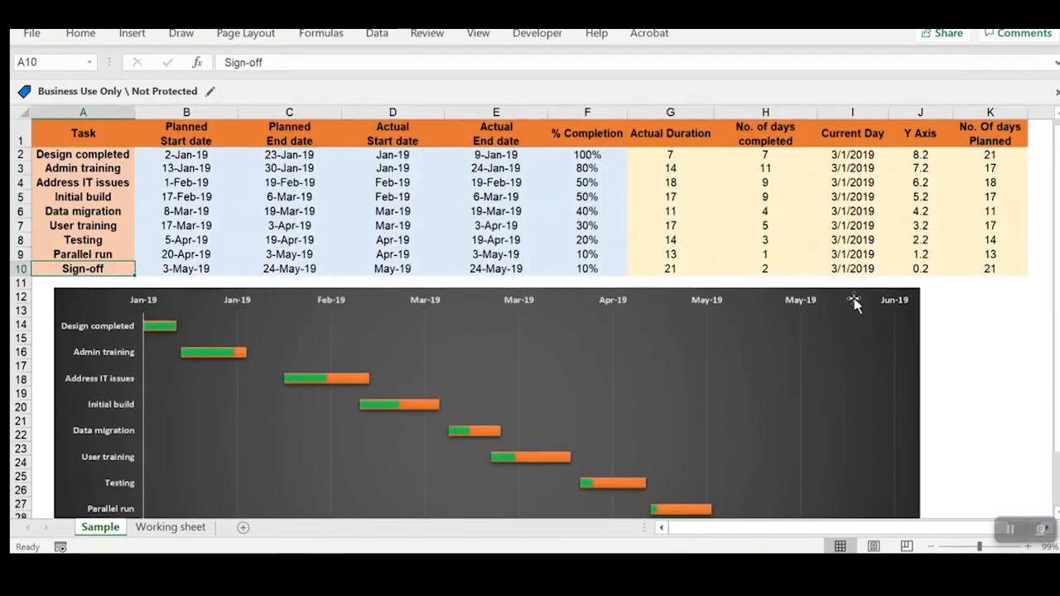
pyautogui.click(938, 271)
pyautogui.scroll(-2, 141, 438)
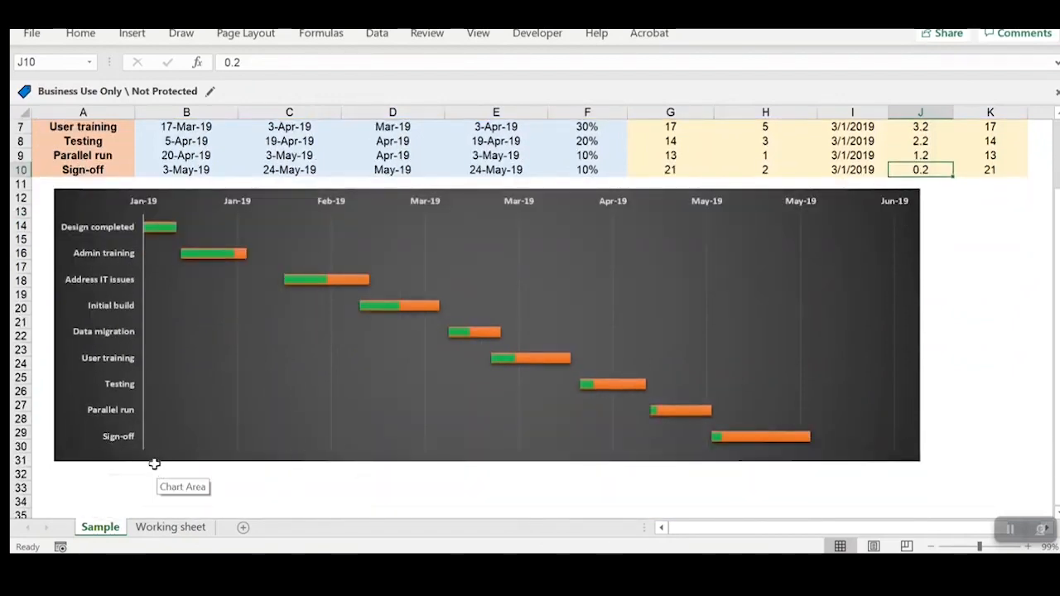
pyautogui.scroll(2, 769, 386)
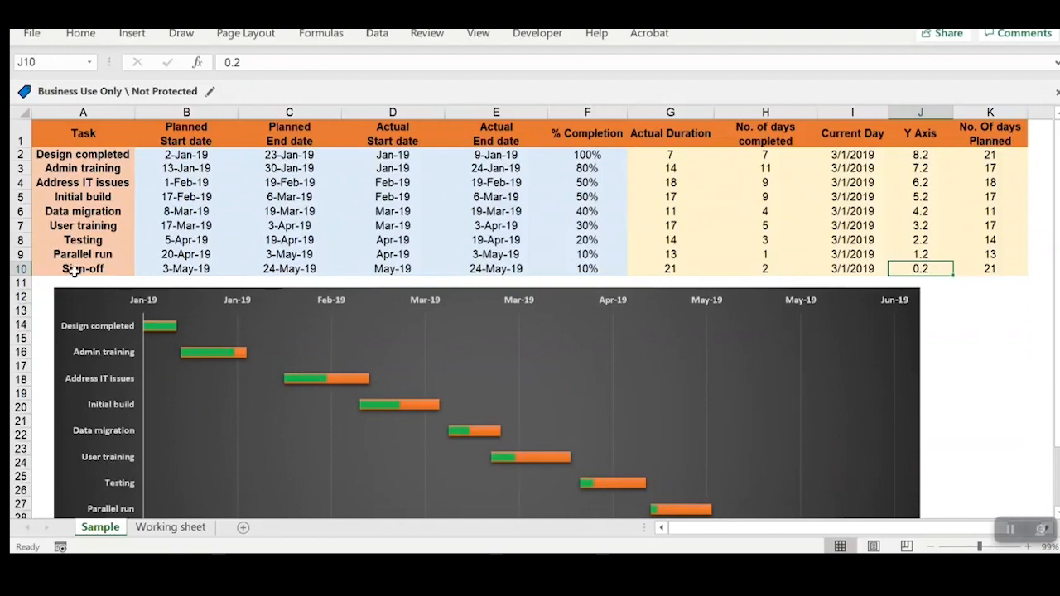
# Step: Inspect the Y Axis formulas from Parallel run in J9 up through the tasks above it
pyautogui.click(904, 257)
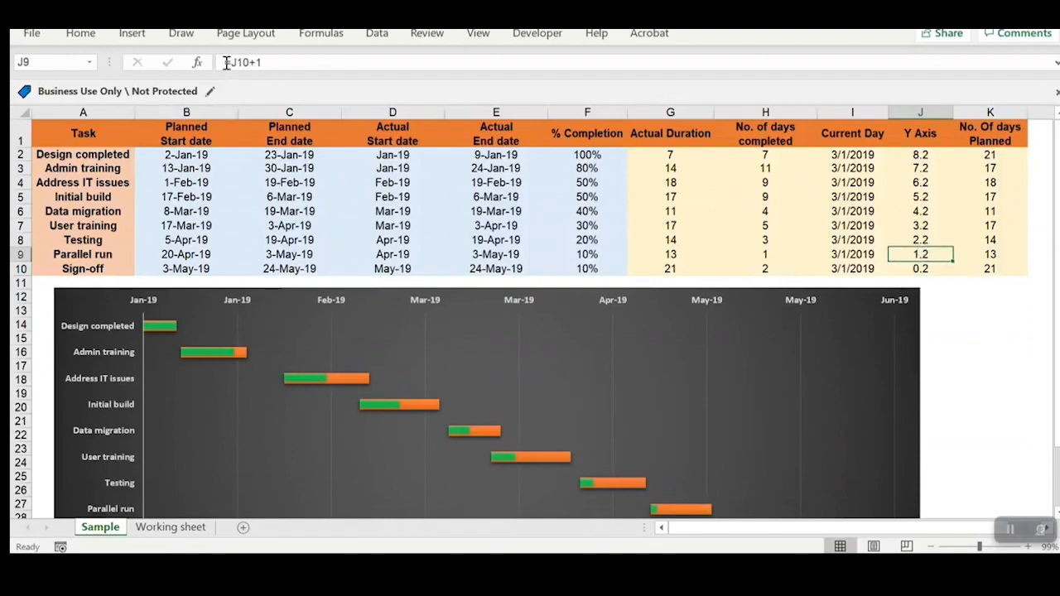
pyautogui.moveTo(94, 259); pyautogui.dragTo(105, 170)
pyautogui.click(915, 254)
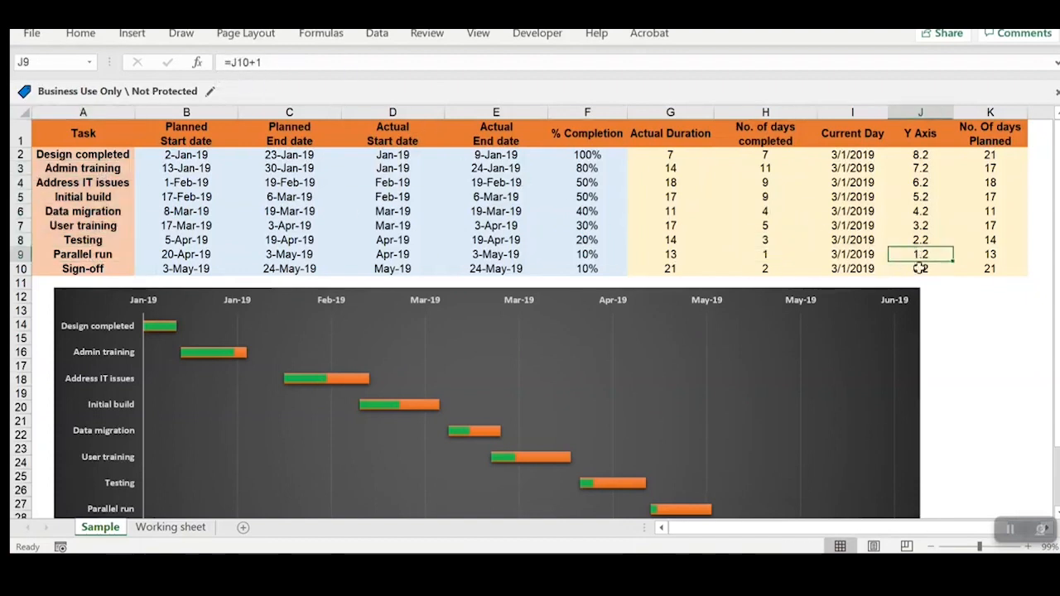
pyautogui.click(921, 268)
pyautogui.click(930, 256)
pyautogui.click(932, 241)
pyautogui.click(929, 227)
pyautogui.click(929, 213)
pyautogui.click(930, 184)
# Step: Re-enter the Parallel run Y Axis formula in J9 as =J10+1 and fill it up through J2
pyautogui.click(929, 255)
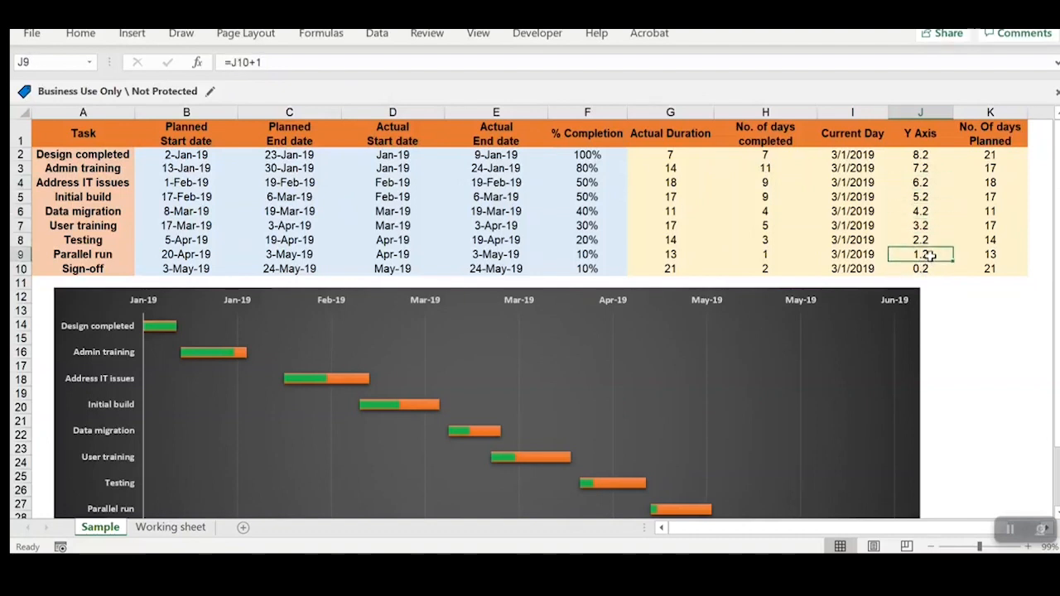
pyautogui.write('=')
pyautogui.press('Right')
pyautogui.press('Down')
pyautogui.press('Left')
pyautogui.write('+')
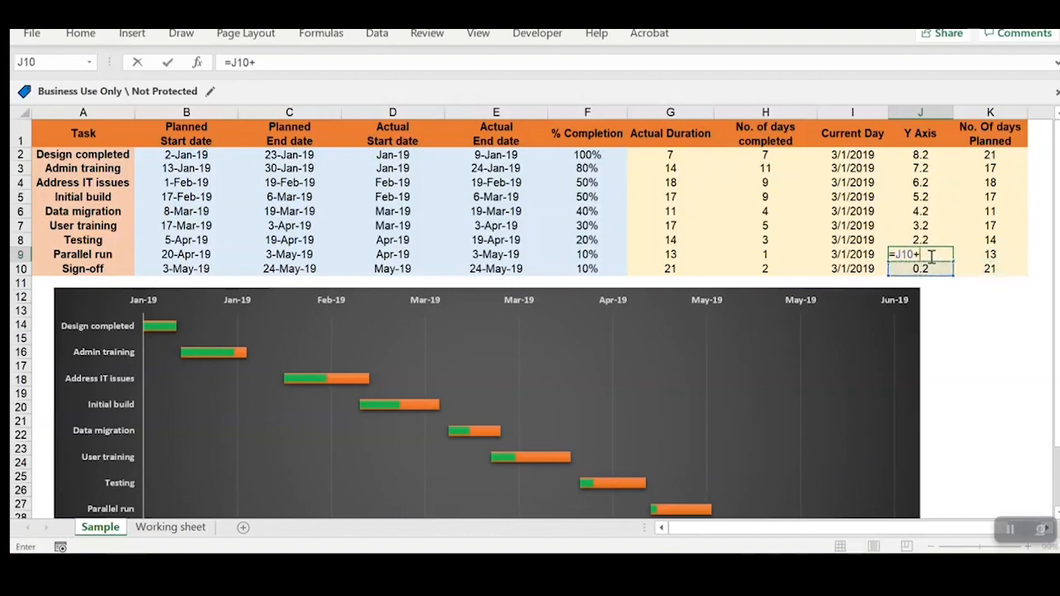
pyautogui.hotkey('ctrl', 'Return')
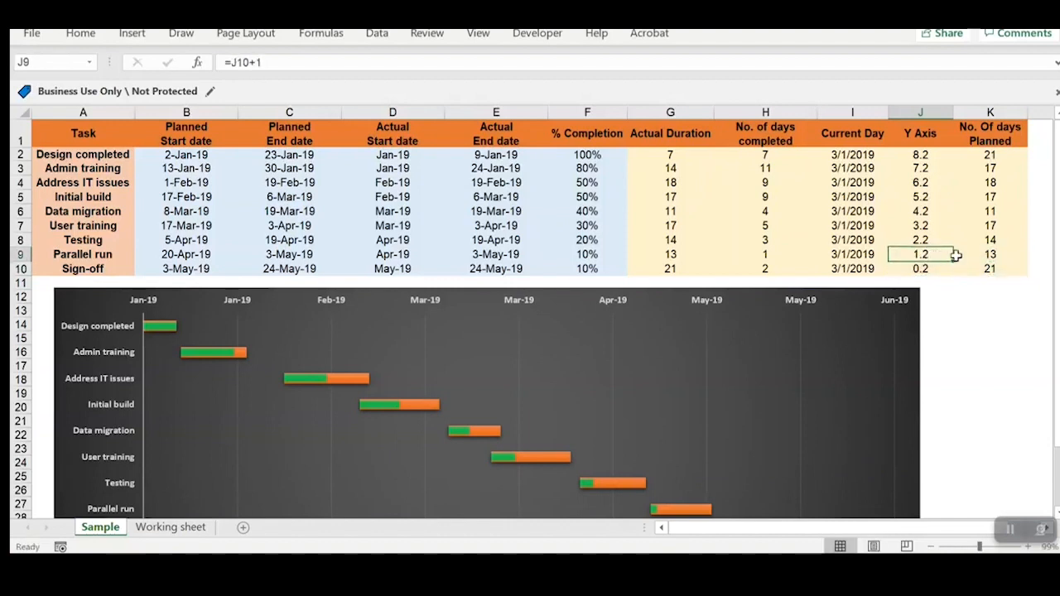
pyautogui.moveTo(955, 266); pyautogui.dragTo(936, 150)
pyautogui.click(934, 212)
pyautogui.click(828, 251)
# Step: Add a new data series to the chart, taking its name from the Planned Start date header in B1
pyautogui.scroll(-2, 565, 388)
pyautogui.scroll(2, 565, 355)
pyautogui.click(114, 305)
pyautogui.rightClick(114, 304)
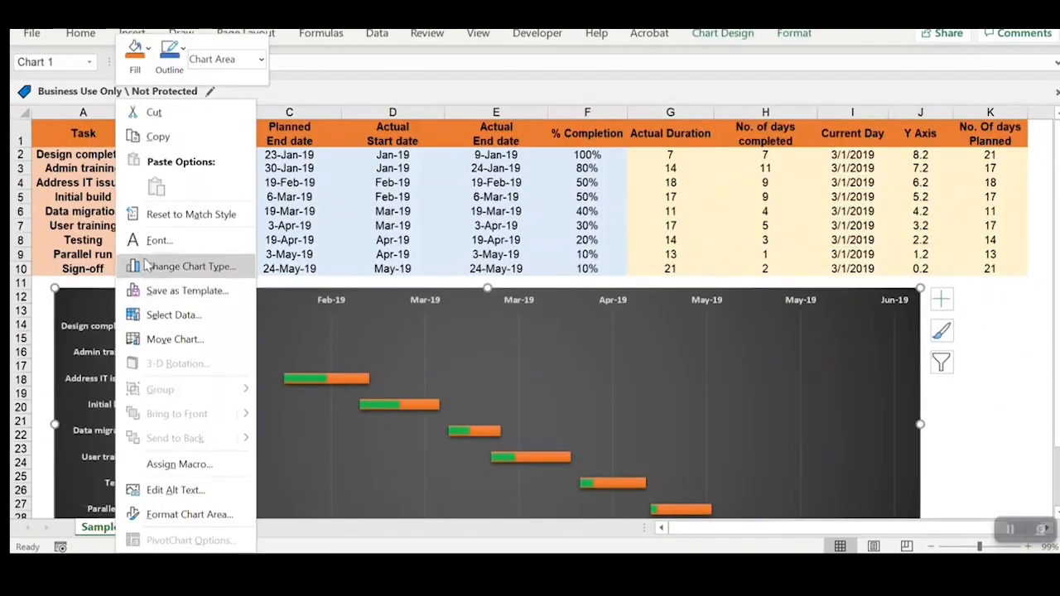
pyautogui.click(176, 315)
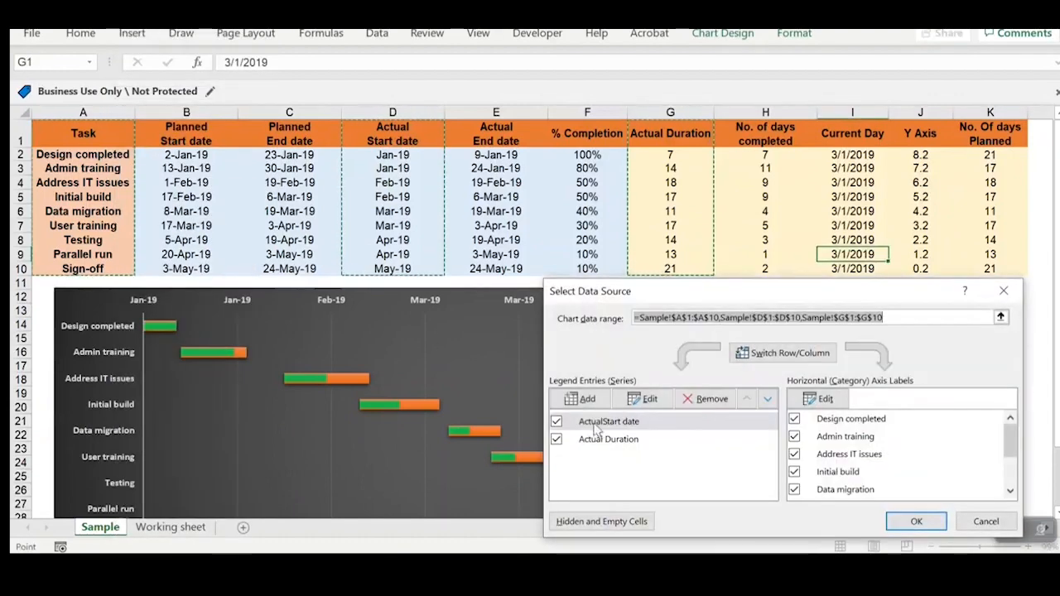
pyautogui.click(580, 398)
pyautogui.click(185, 136)
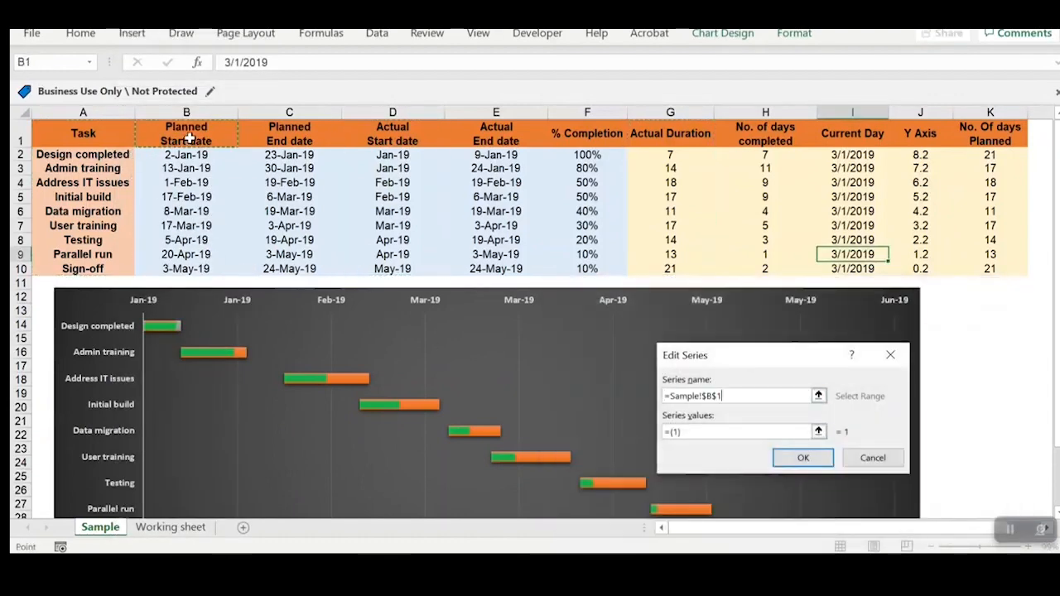
# Step: Set the new series' values to the Y Axis range J2:J10 and apply the data source changes
pyautogui.click(822, 434)
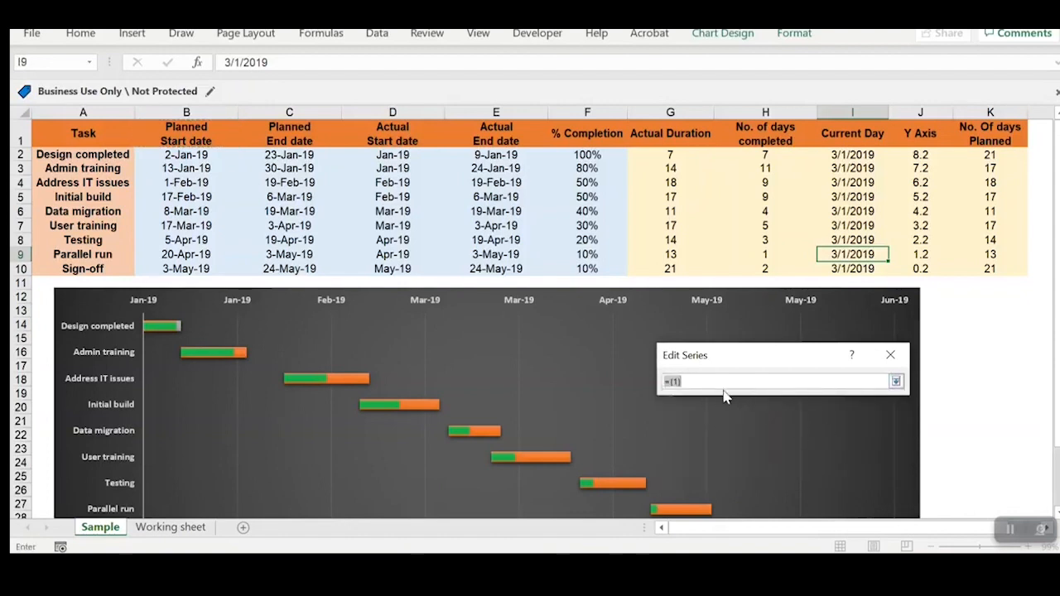
pyautogui.moveTo(919, 154); pyautogui.dragTo(920, 268)
pyautogui.click(895, 381)
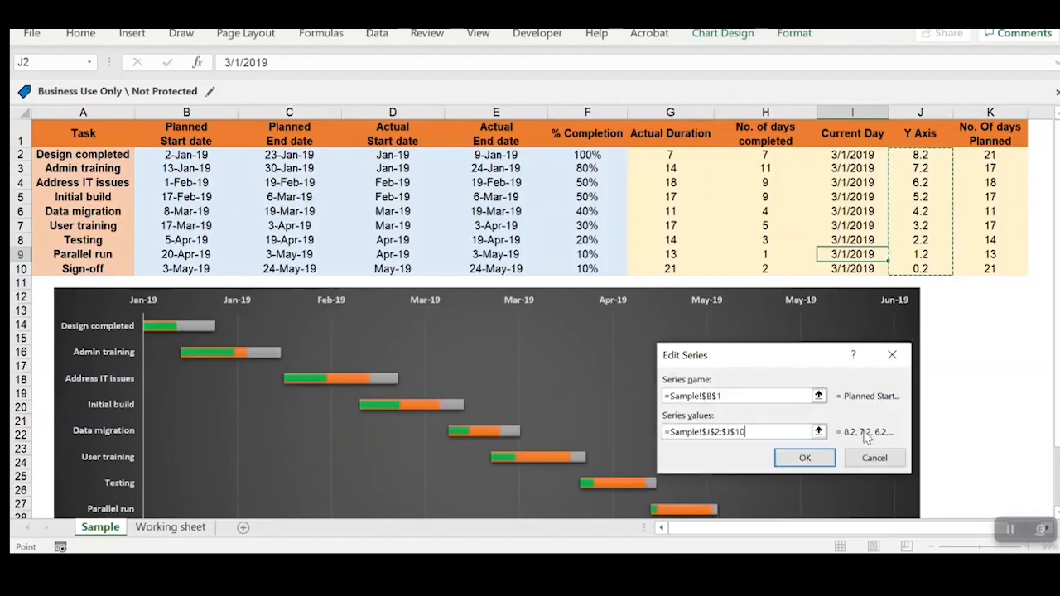
pyautogui.click(801, 457)
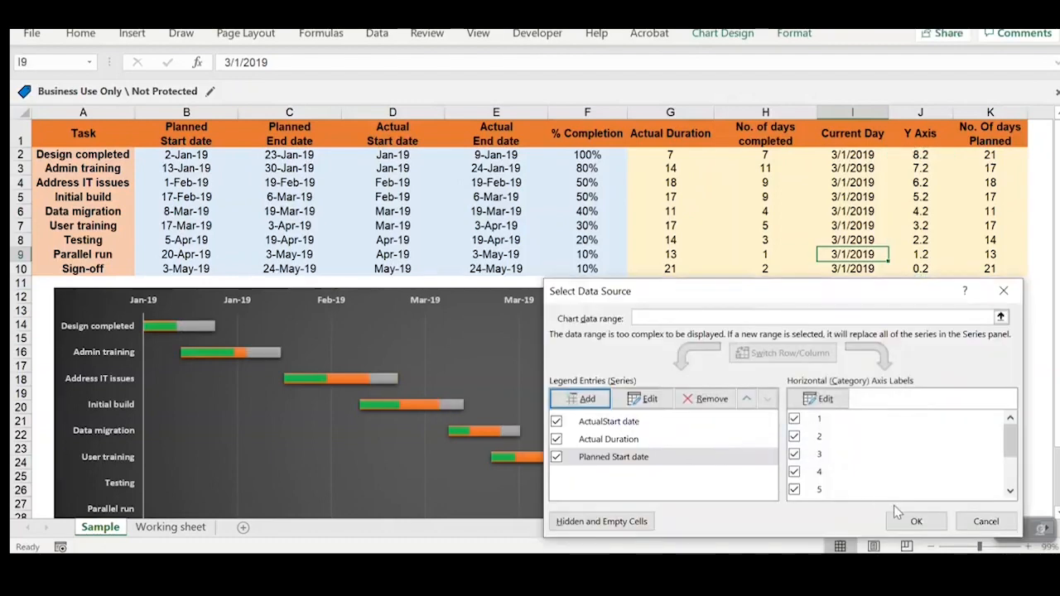
pyautogui.click(916, 521)
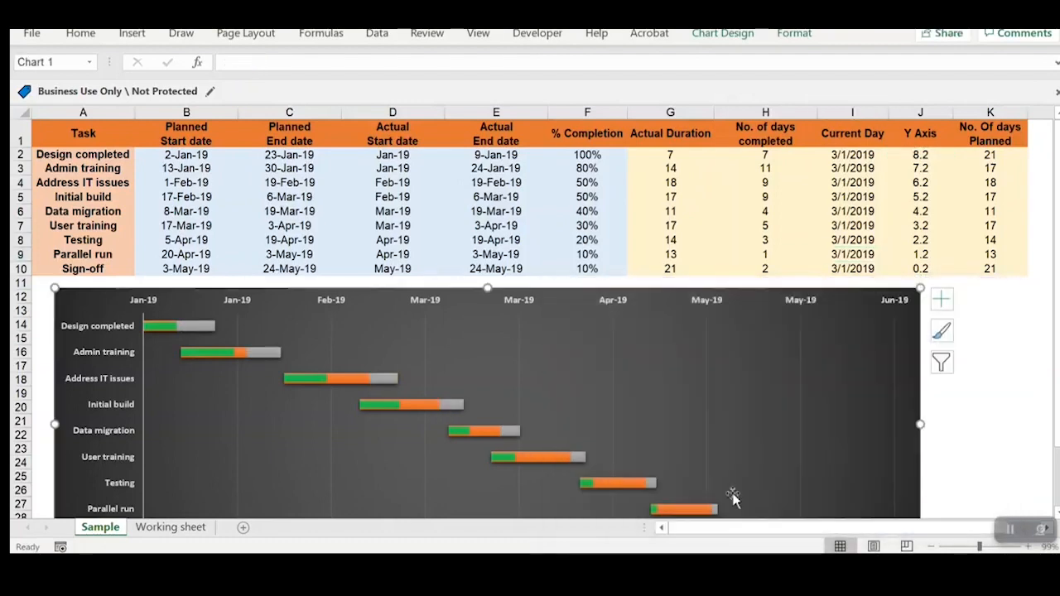
# Step: Change the chart type of the Planned Start date series to Scatter, keeping the other series as Stacked Bar
pyautogui.scroll(-1, 368, 390)
pyautogui.scroll(-1, 370, 377)
pyautogui.scroll(2, 374, 359)
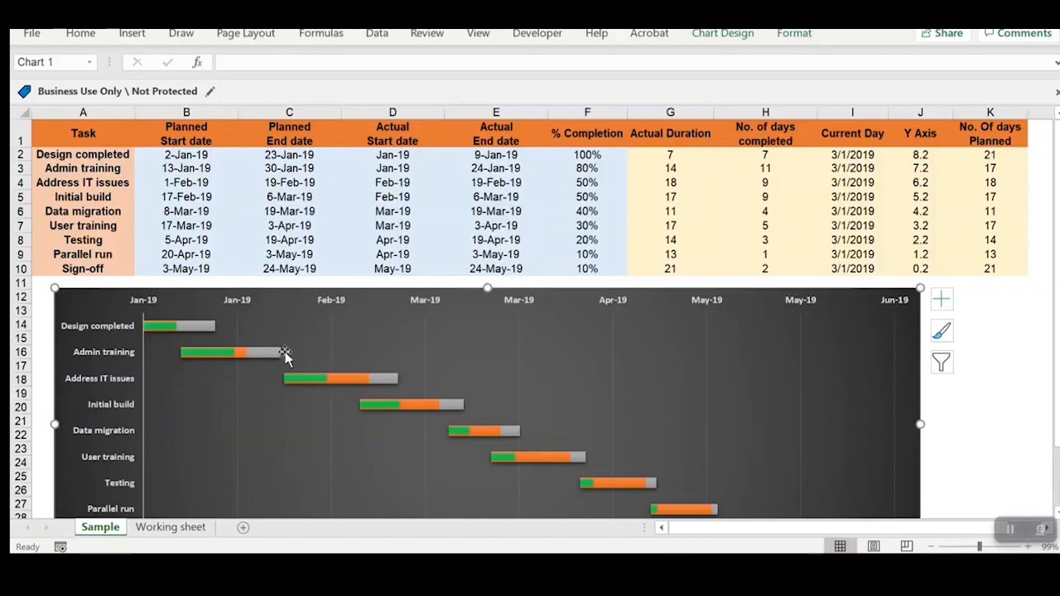
pyautogui.scroll(-1, 326, 373)
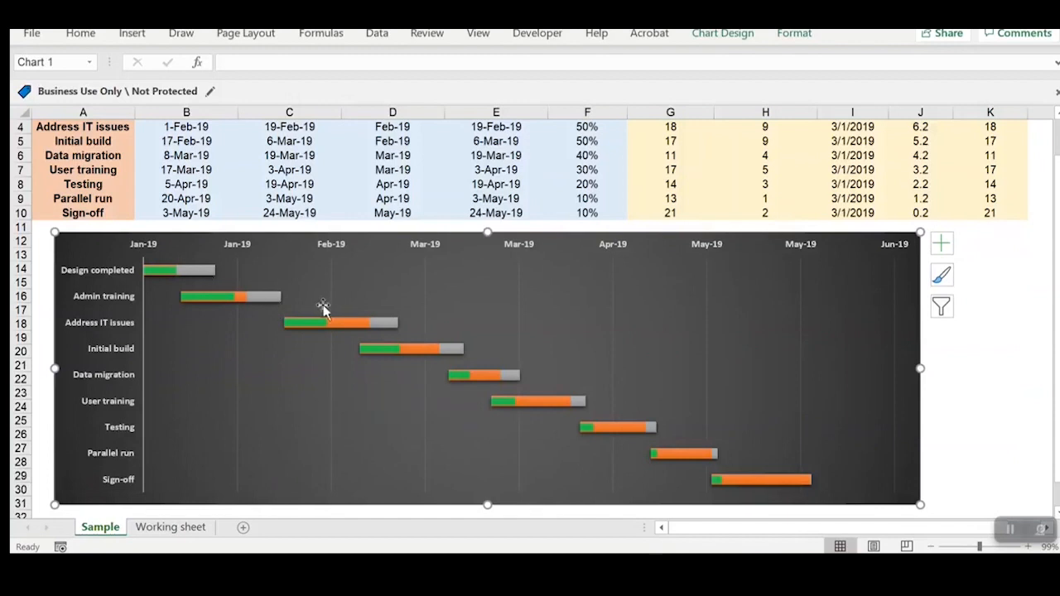
pyautogui.click(270, 300)
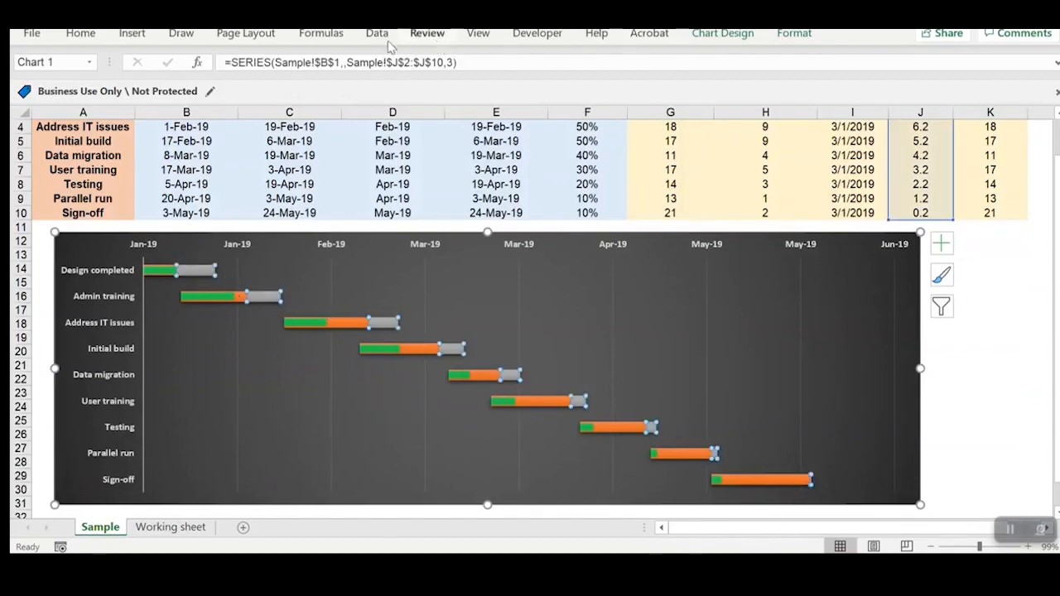
pyautogui.click(723, 33)
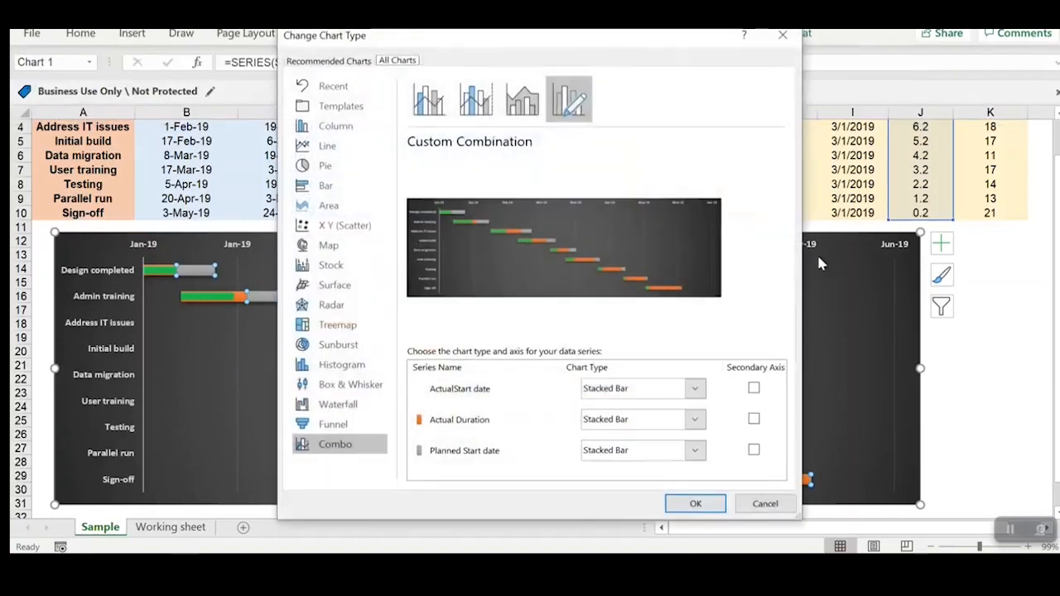
pyautogui.click(657, 451)
pyautogui.scroll(-5, 652, 410)
pyautogui.click(604, 286)
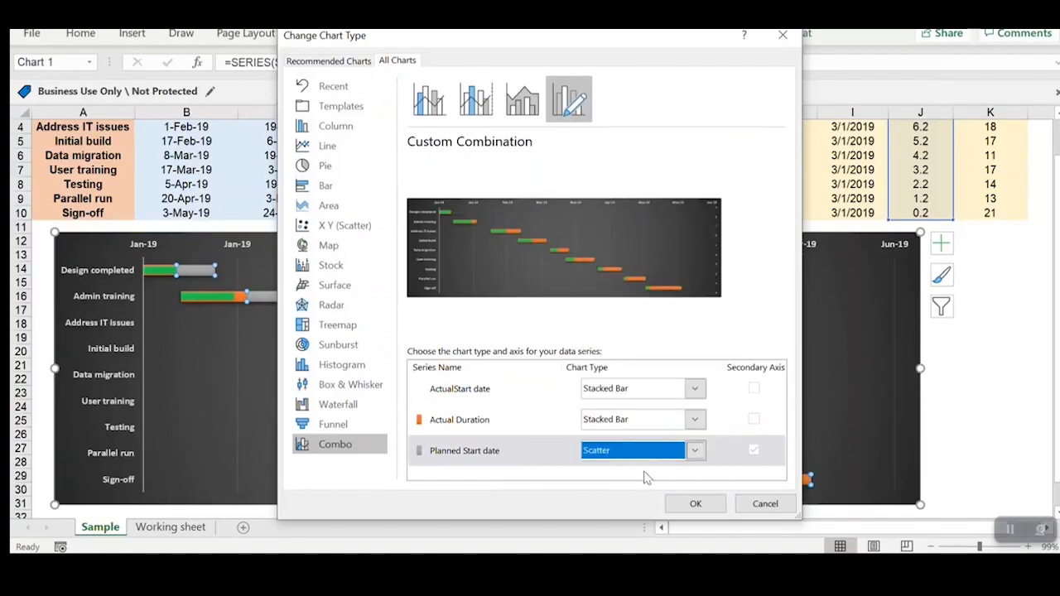
pyautogui.click(693, 503)
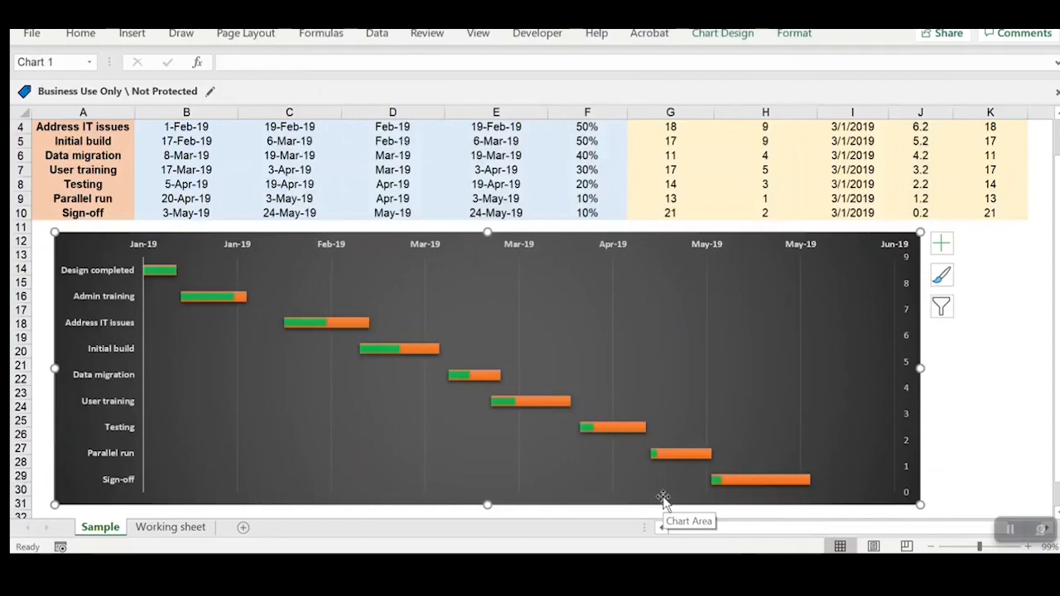
# Step: Set the Planned Start date series' X values to the planned start dates in B2:B10 and apply the data source changes
pyautogui.scroll(-2, 768, 445)
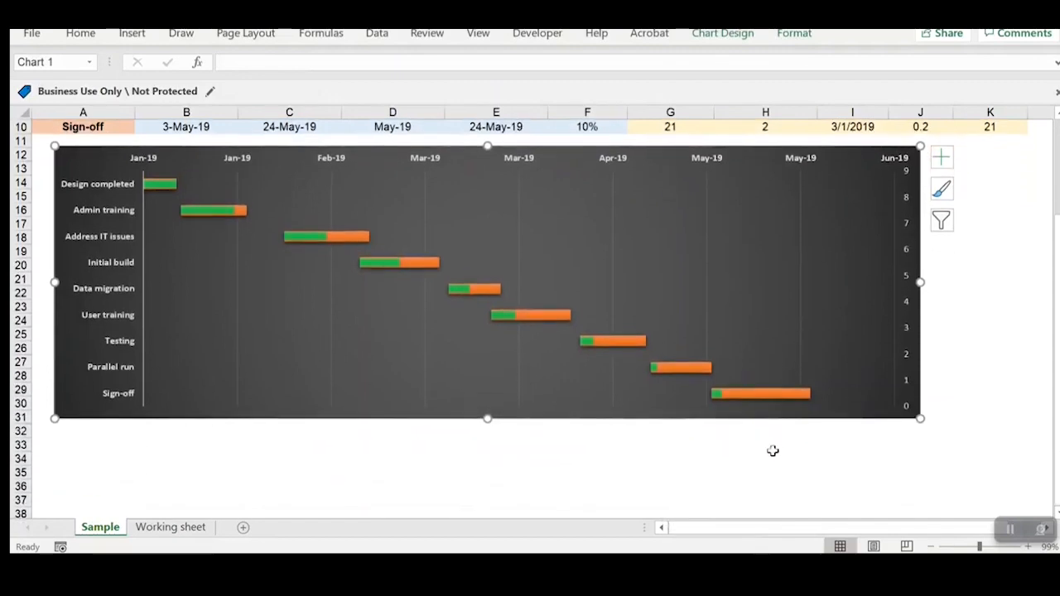
pyautogui.scroll(2, 770, 456)
pyautogui.scroll(1, 751, 468)
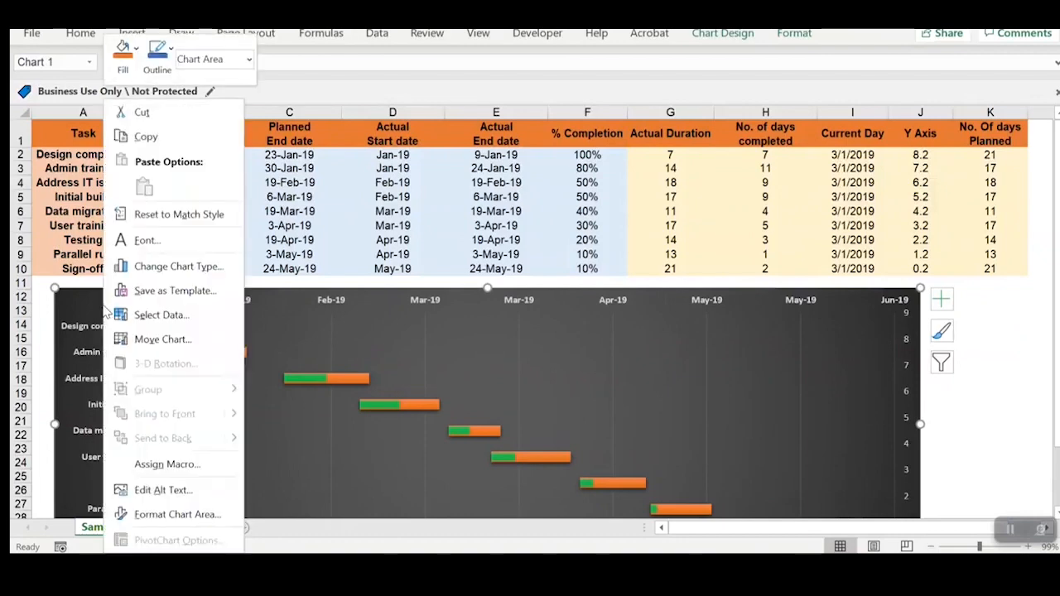
pyautogui.rightClick(104, 306)
pyautogui.click(177, 315)
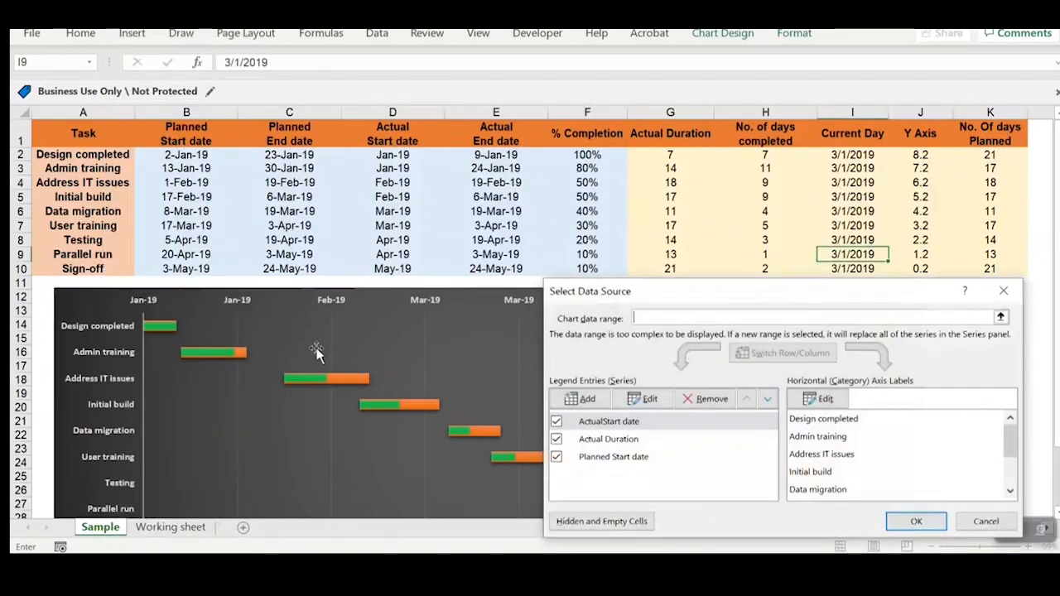
pyautogui.click(585, 459)
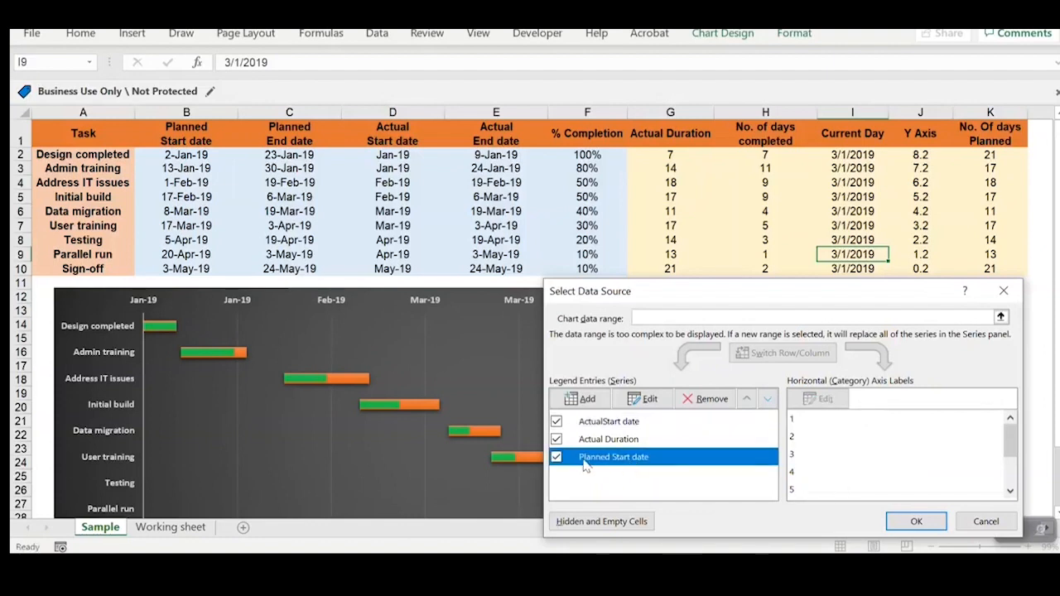
pyautogui.click(642, 401)
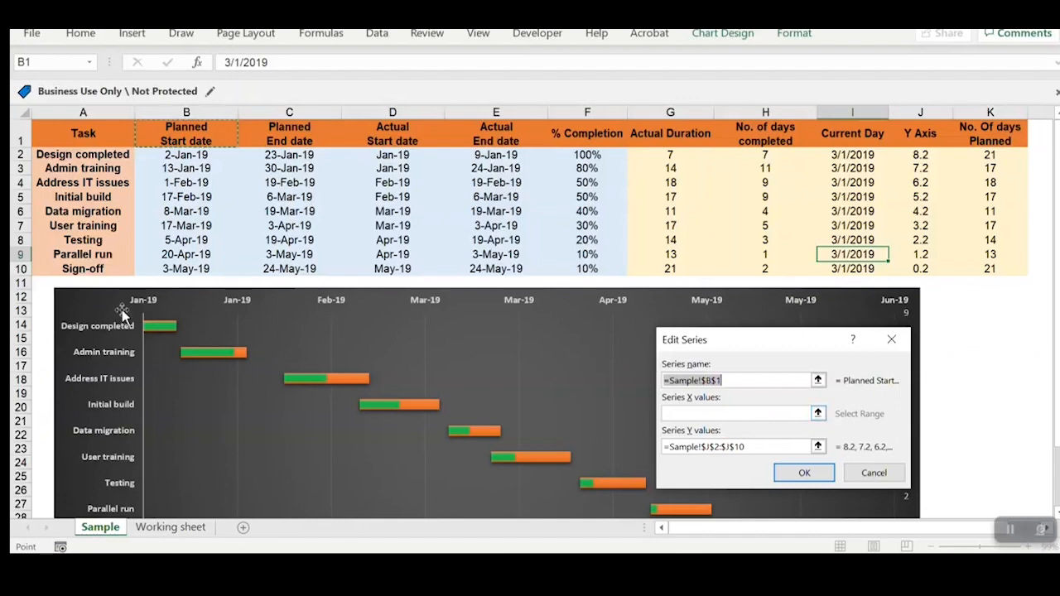
pyautogui.click(818, 414)
pyautogui.moveTo(181, 155); pyautogui.dragTo(233, 270)
pyautogui.click(897, 366)
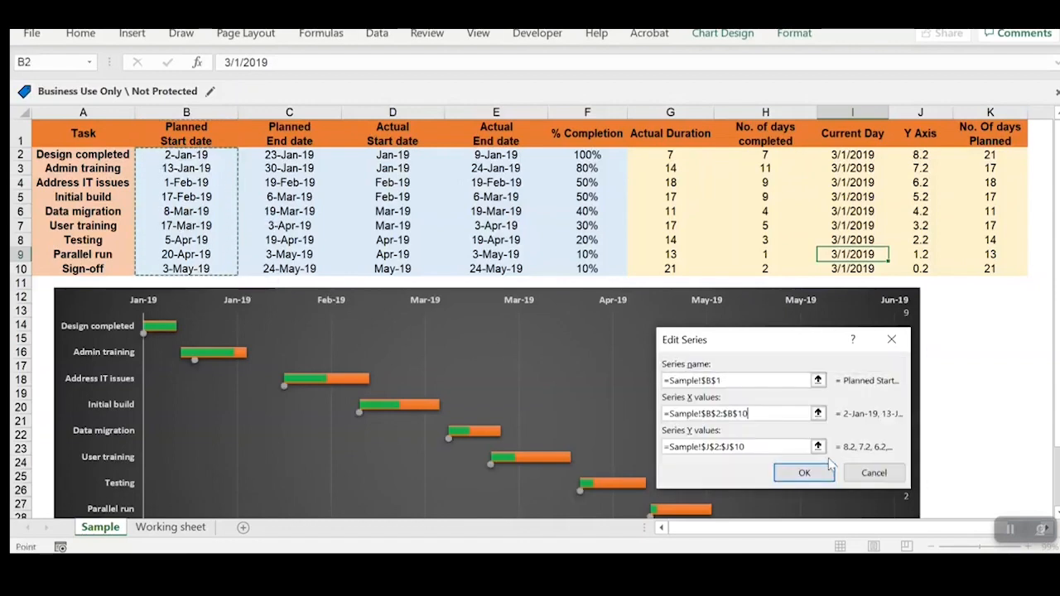
pyautogui.click(808, 474)
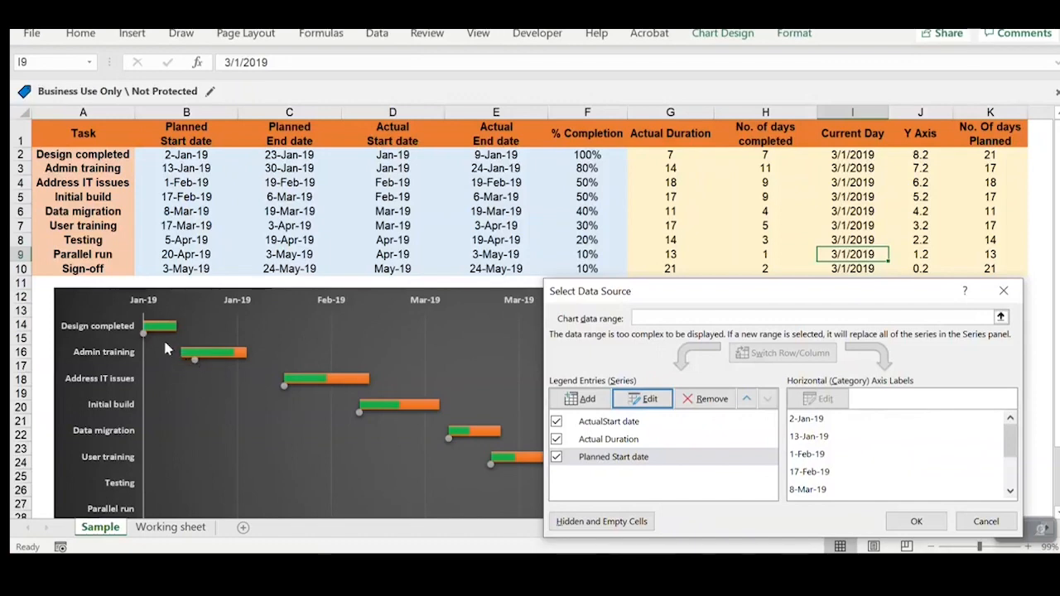
pyautogui.click(915, 521)
# Step: Compare the planned start markers in the chart with the No. Of days Planned values in K2:K10
pyautogui.scroll(-1, 560, 414)
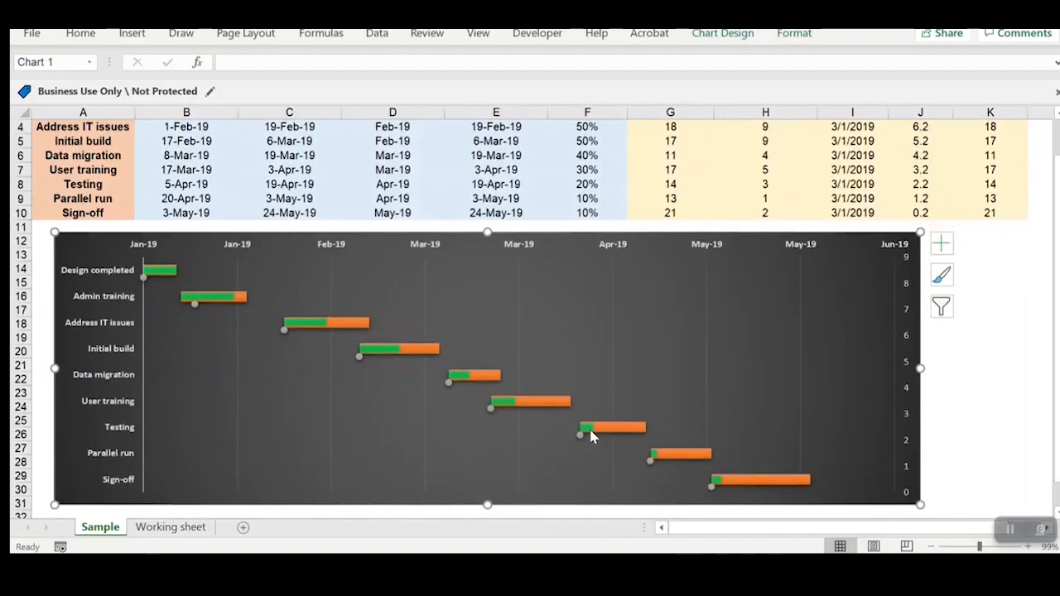
pyautogui.moveTo(593, 437)
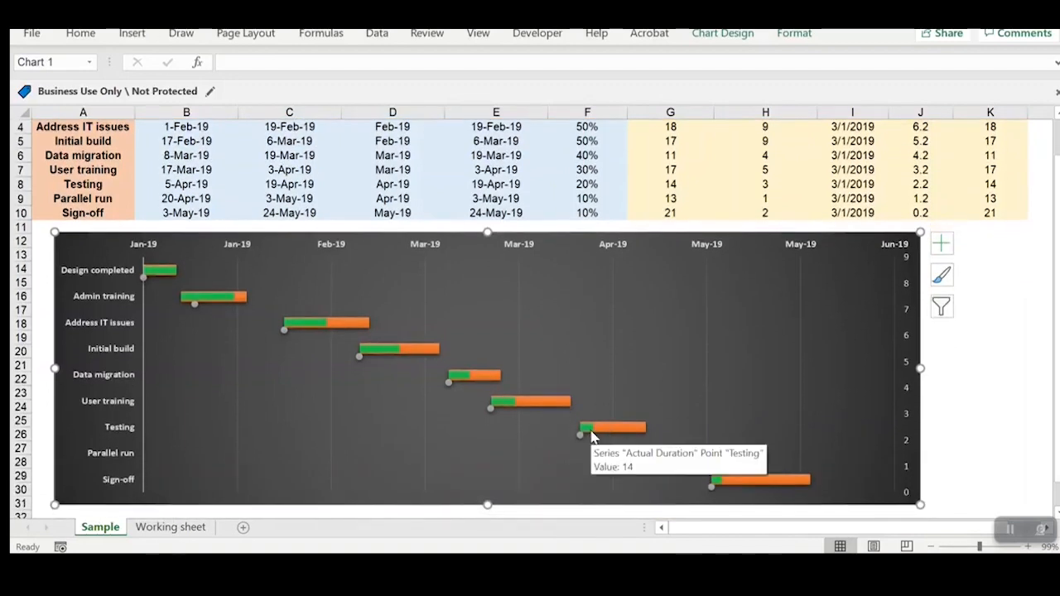
pyautogui.scroll(1, 487, 414)
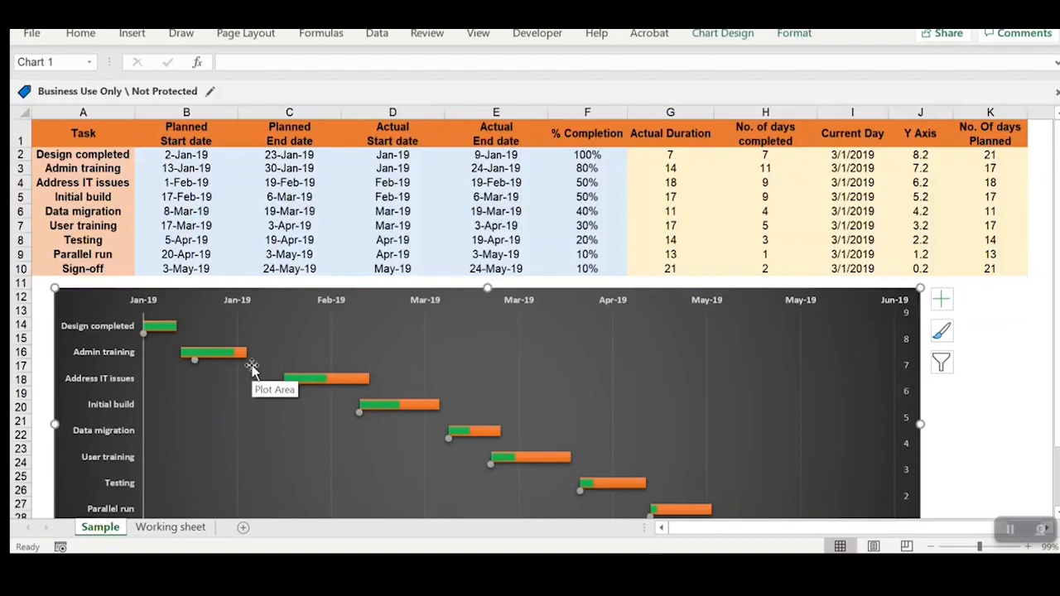
pyautogui.click(979, 155)
pyautogui.moveTo(985, 154); pyautogui.dragTo(967, 271)
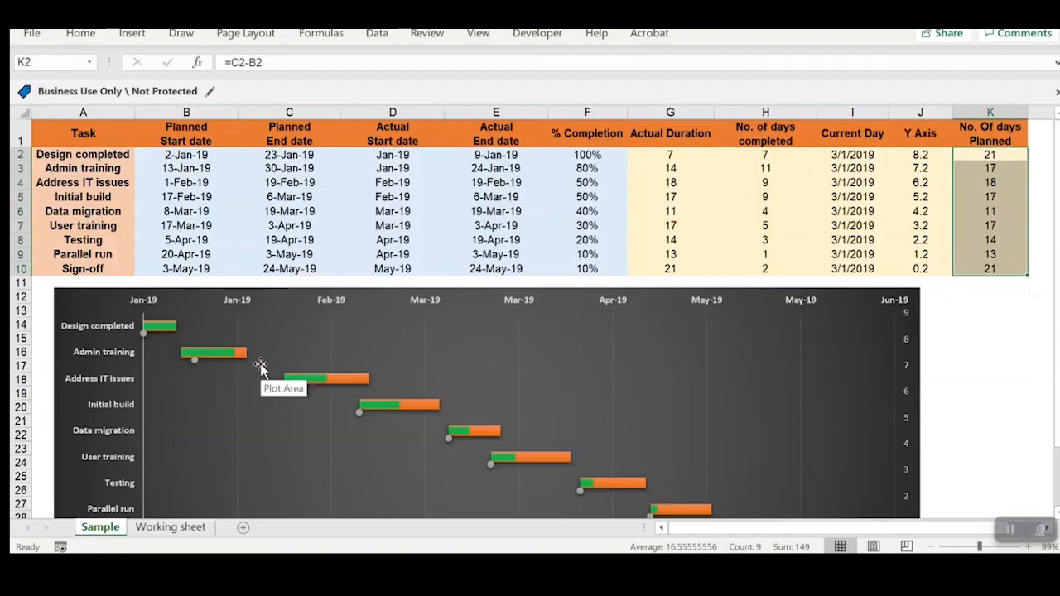
pyautogui.scroll(-1, 259, 370)
pyautogui.scroll(1, 261, 370)
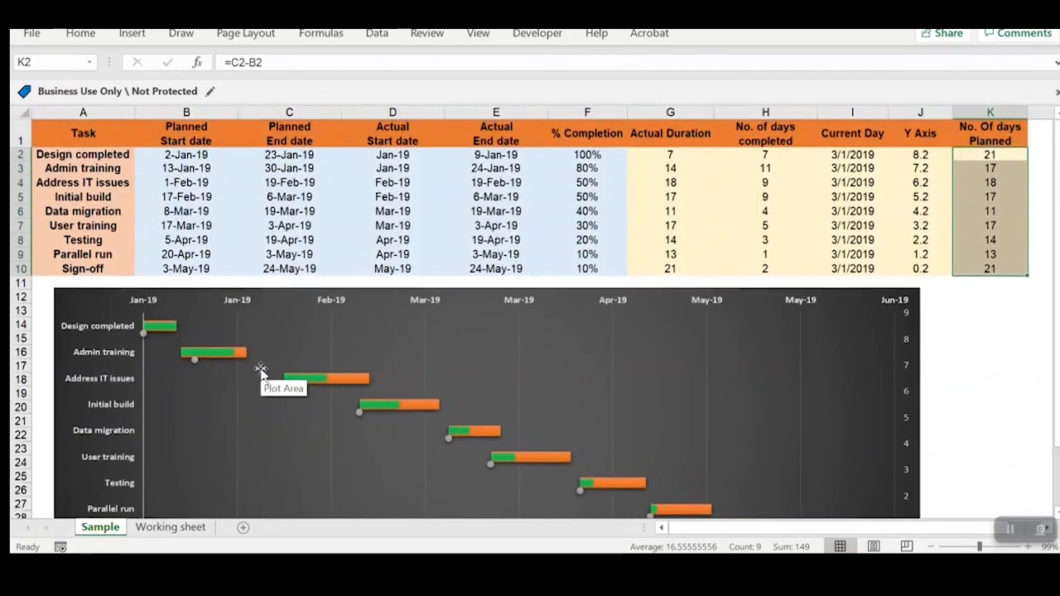
# Step: Add error bars to the Planned Start date markers and delete the vertical ones
pyautogui.click(193, 362)
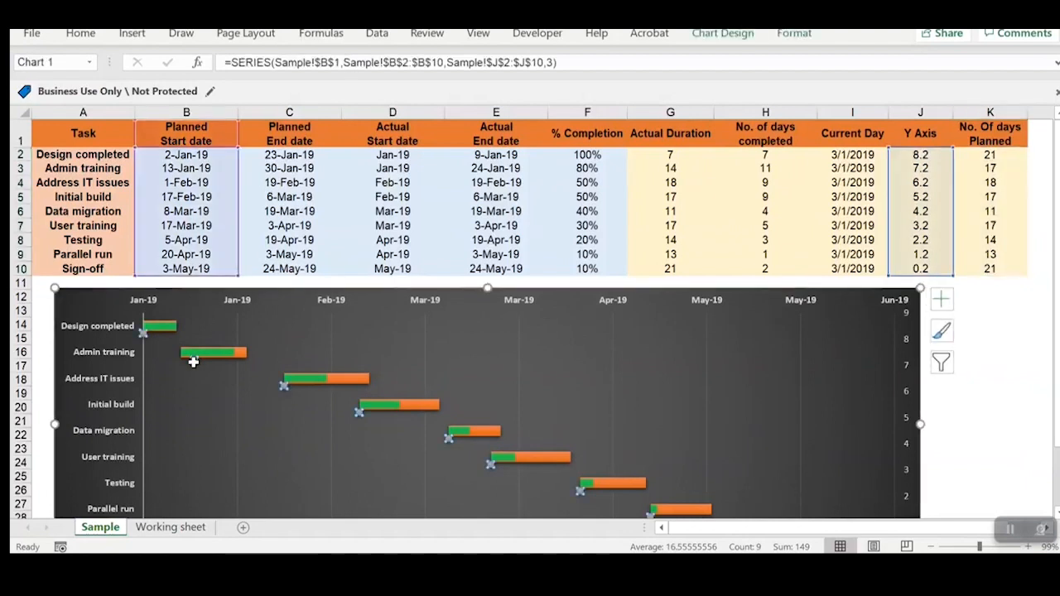
pyautogui.click(940, 299)
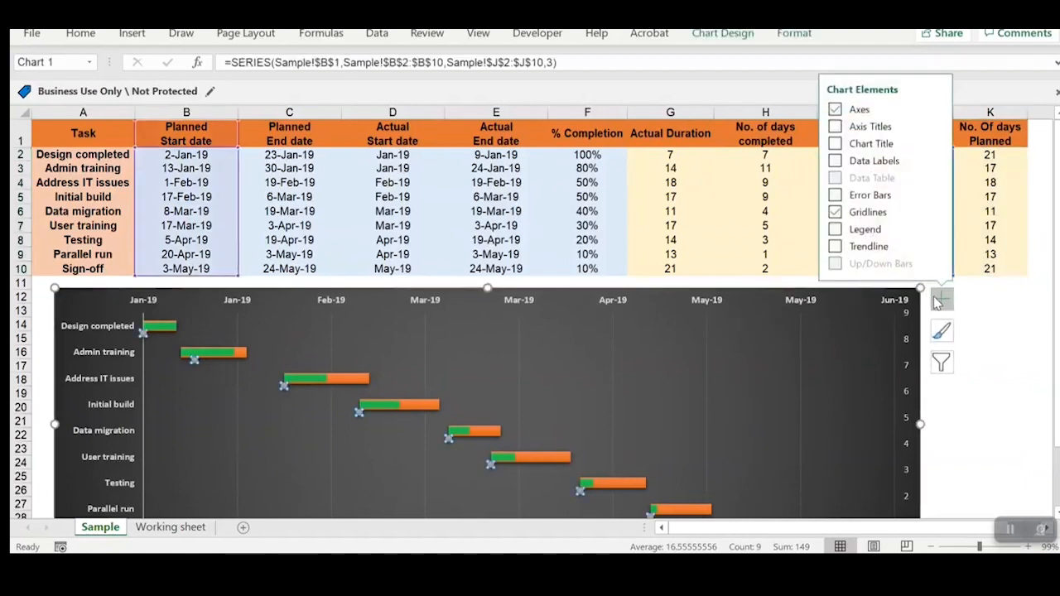
pyautogui.click(835, 195)
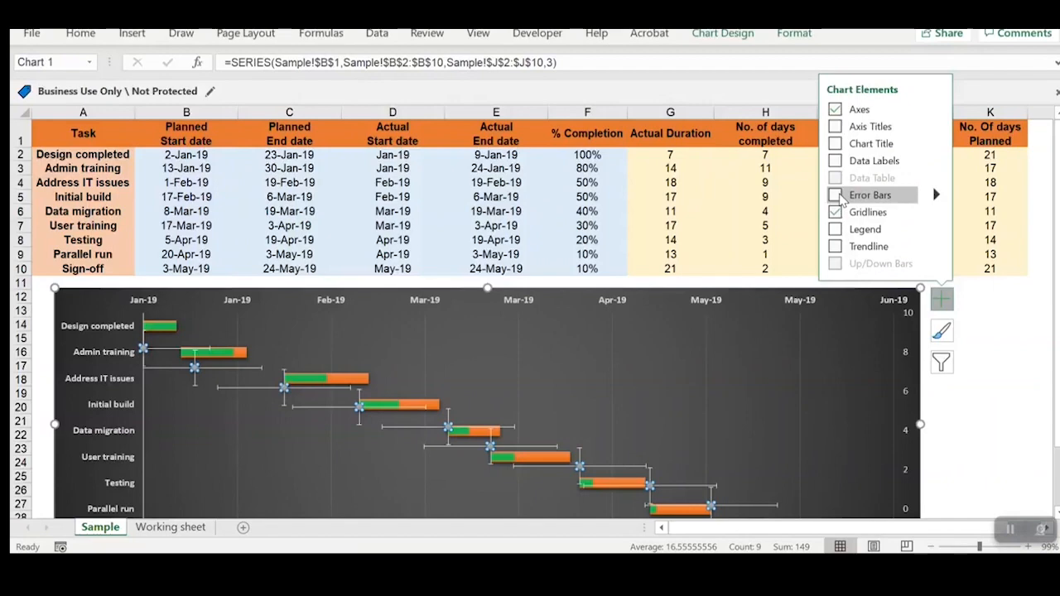
pyautogui.click(781, 209)
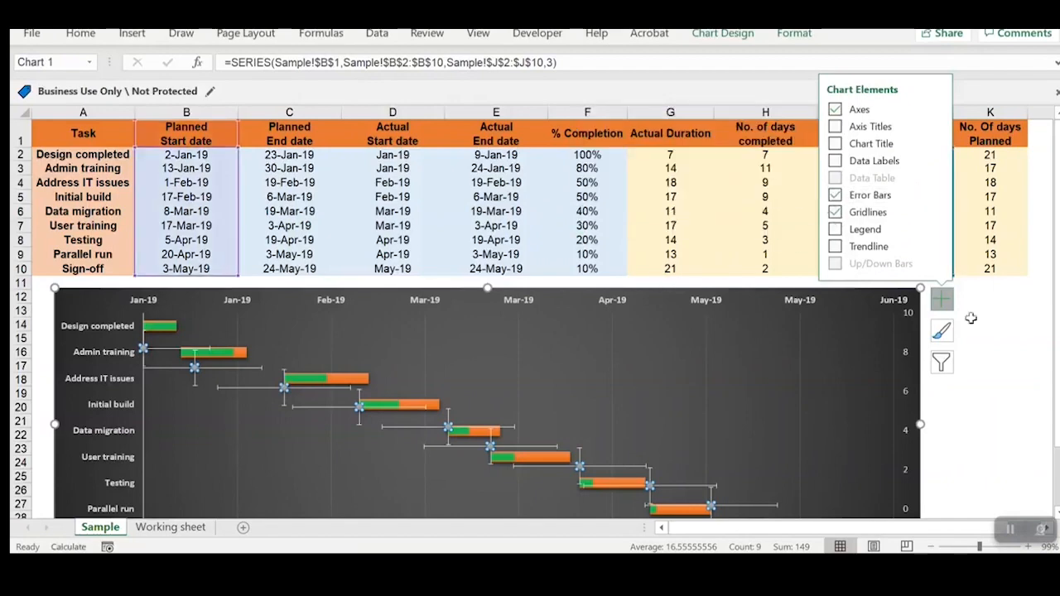
pyautogui.click(995, 337)
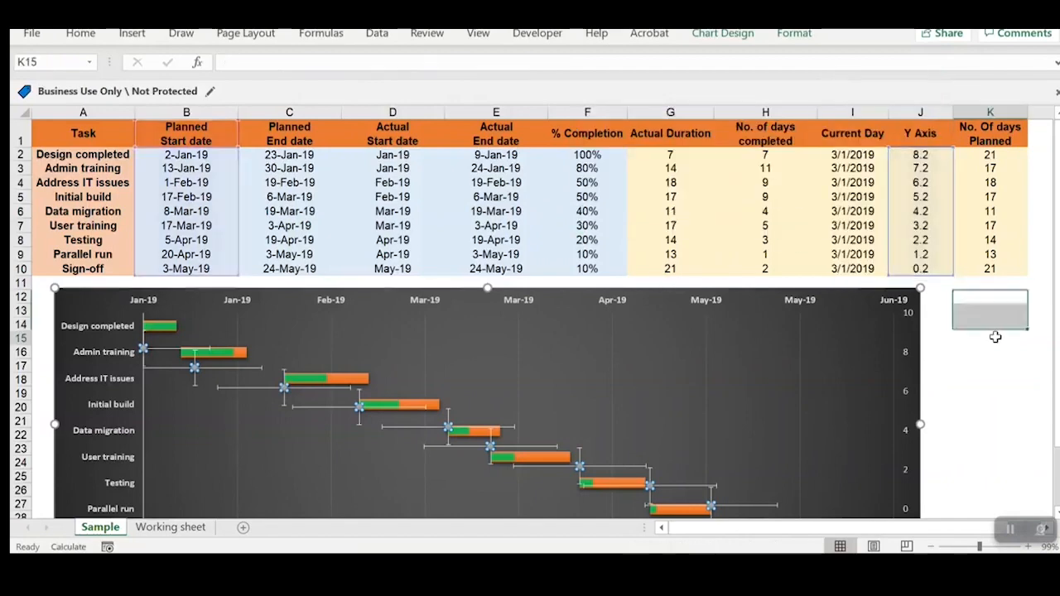
pyautogui.click(208, 389)
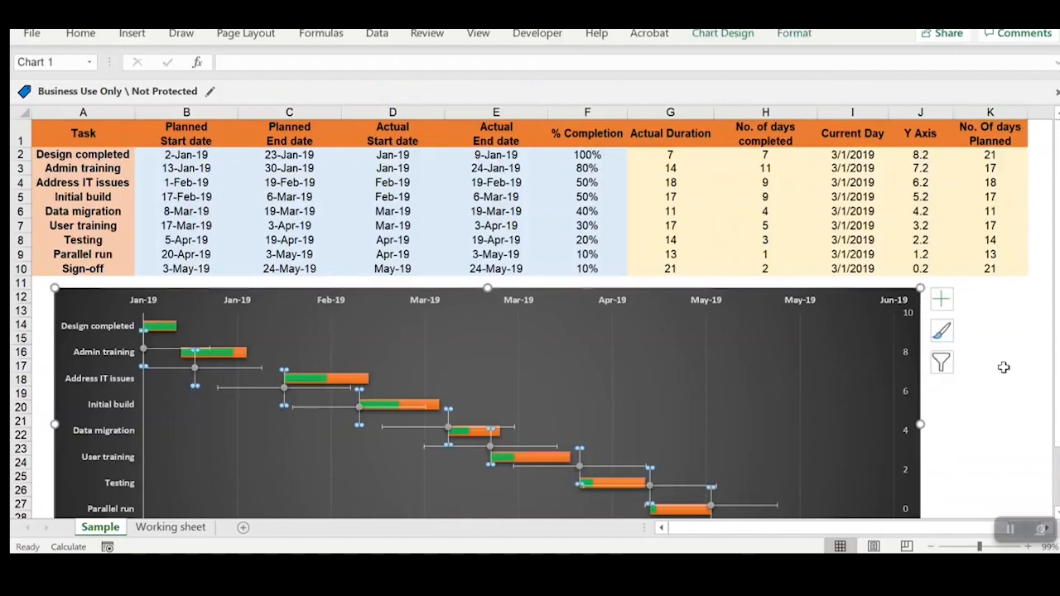
pyautogui.press('Delete')
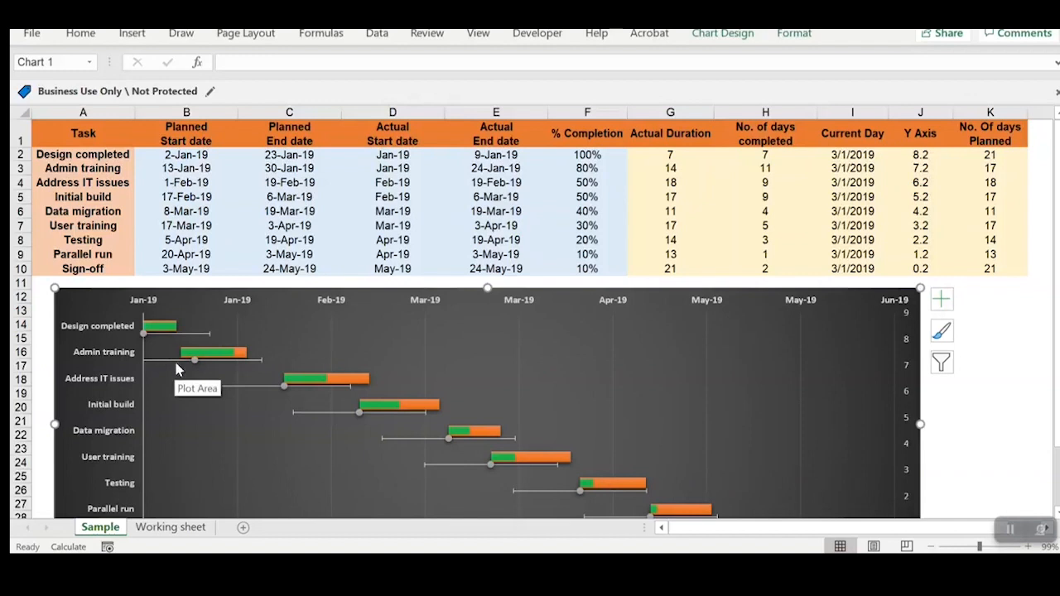
# Step: Set the planned start series' horizontal error bars to the Plus direction with the No Cap end style
pyautogui.click(231, 362)
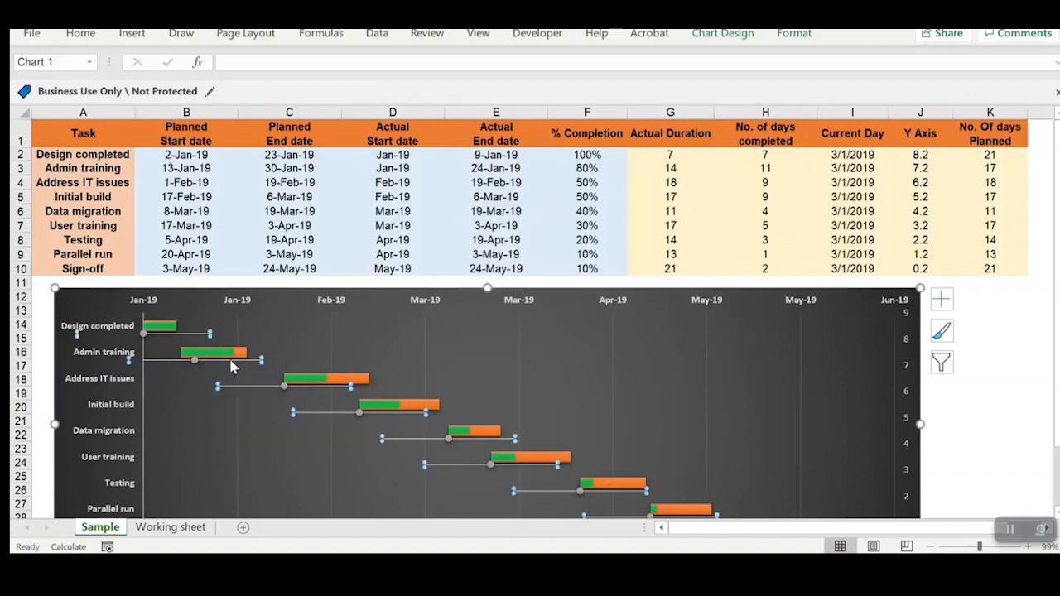
pyautogui.rightClick(231, 366)
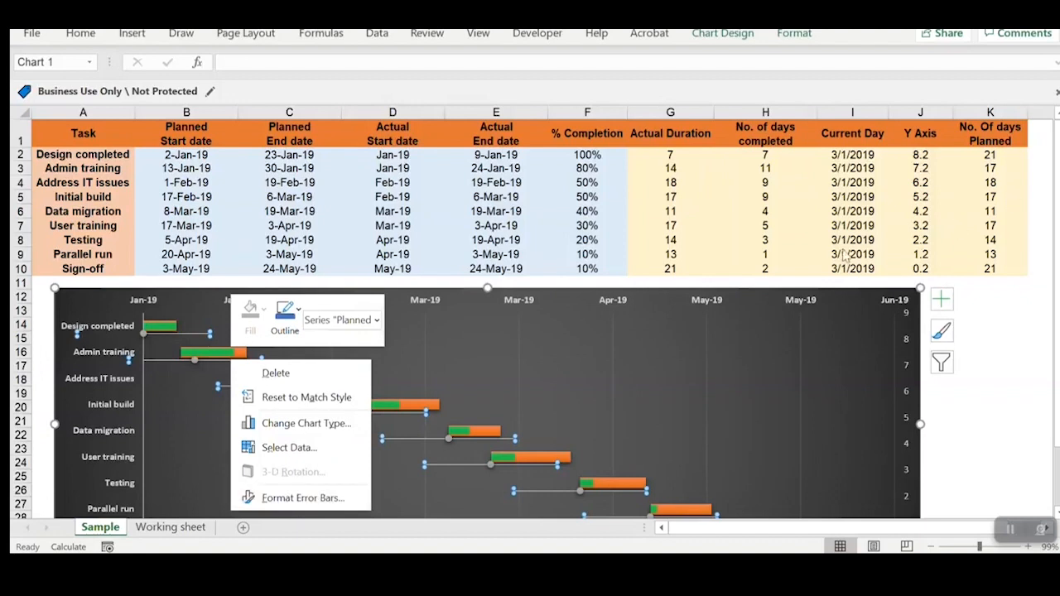
pyautogui.click(944, 300)
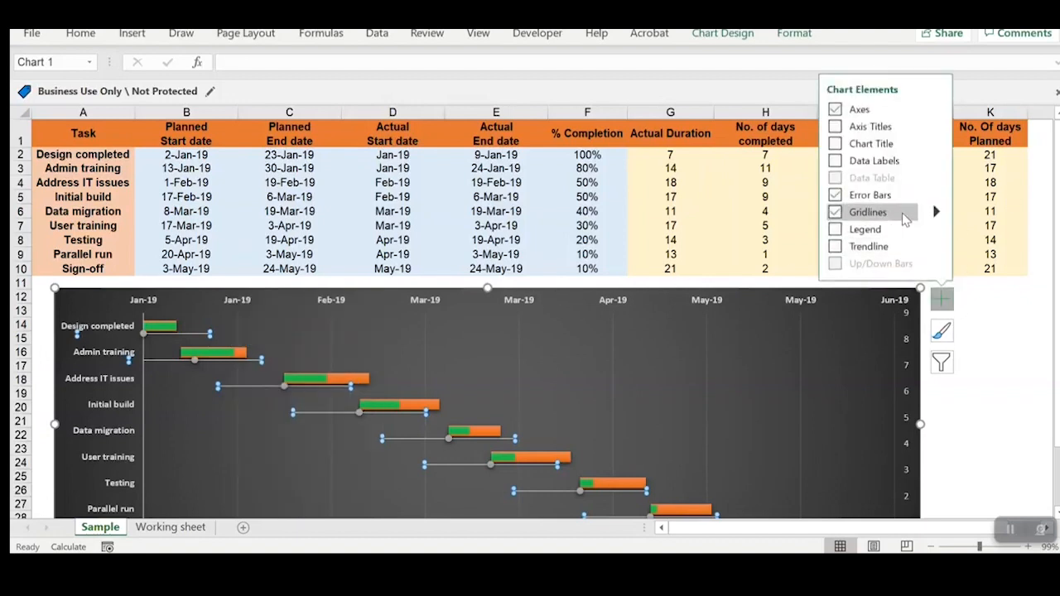
pyautogui.click(936, 195)
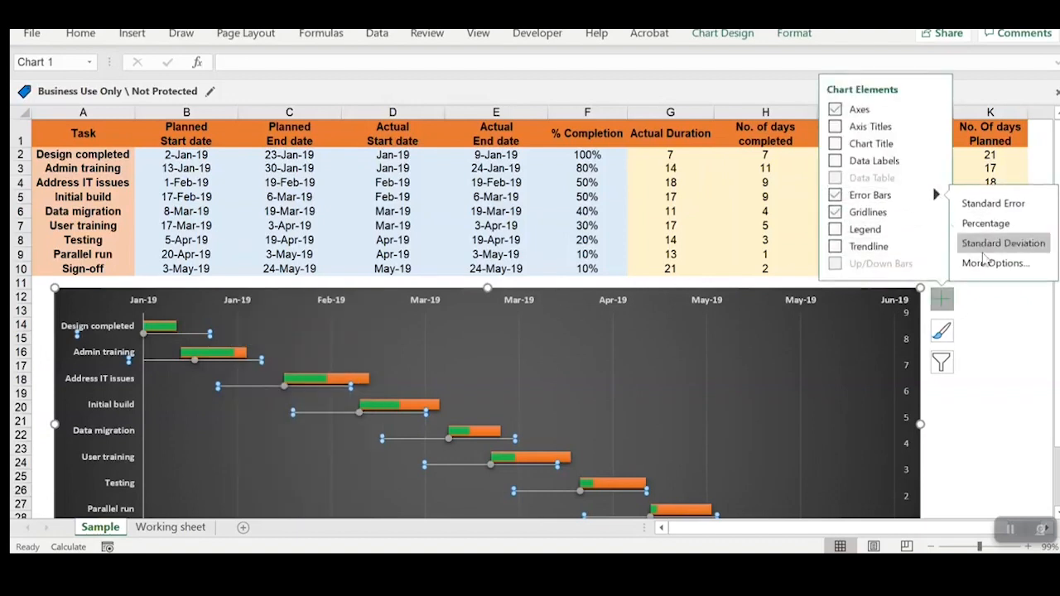
pyautogui.click(1002, 263)
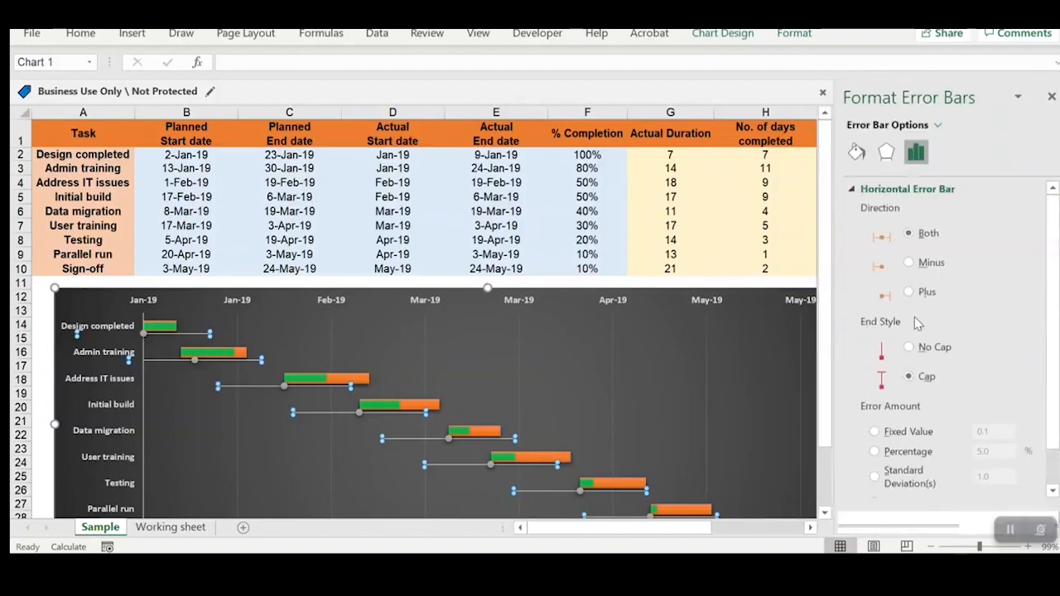
pyautogui.click(910, 292)
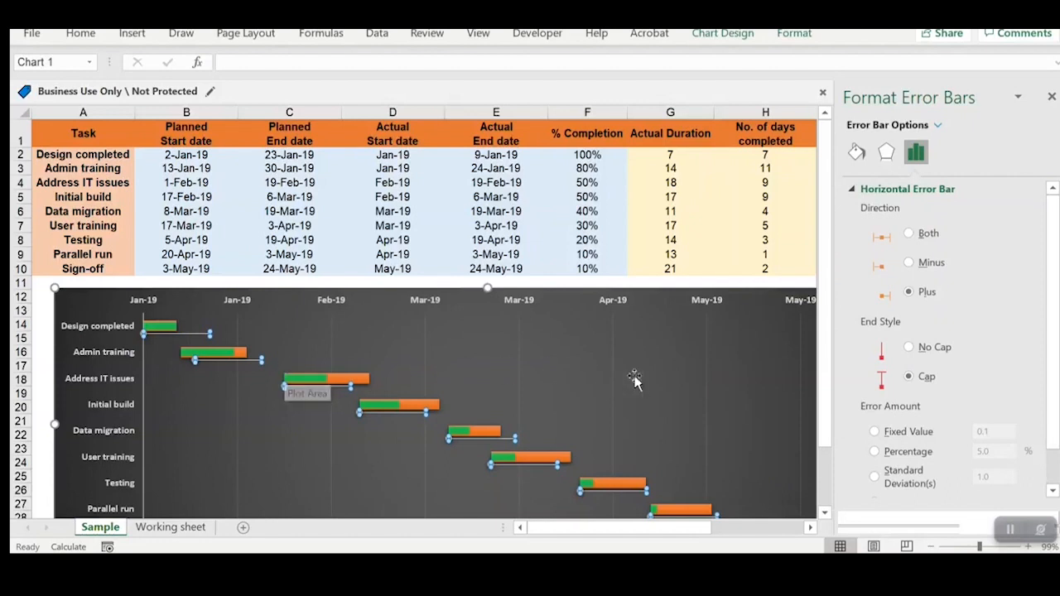
pyautogui.scroll(-2, 913, 353)
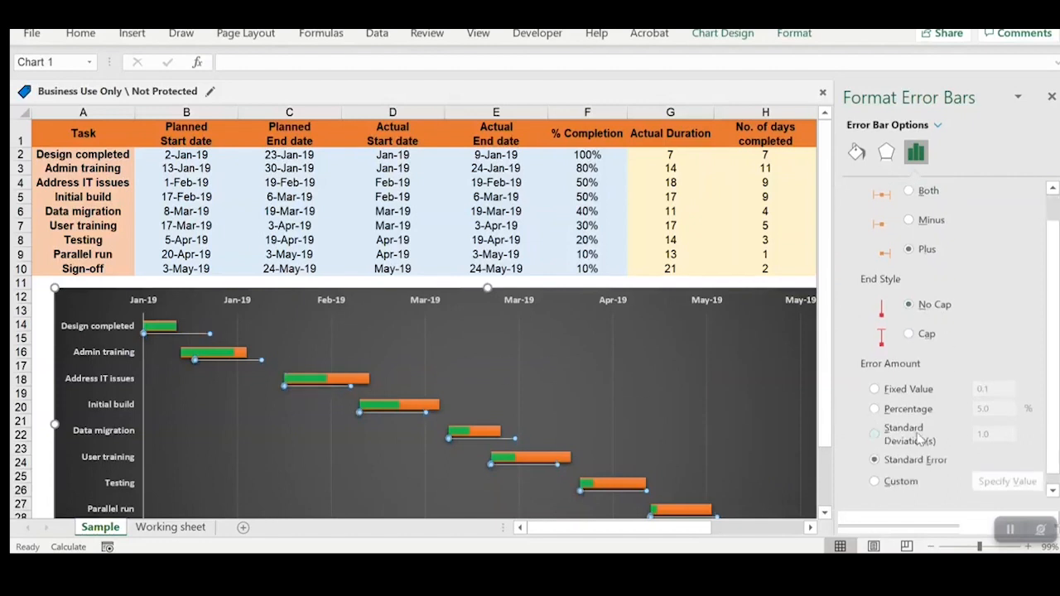
# Step: Give the error bars a custom error amount, using the No. Of days Planned range K2:K10 as the positive error value
pyautogui.click(898, 482)
pyautogui.click(1002, 482)
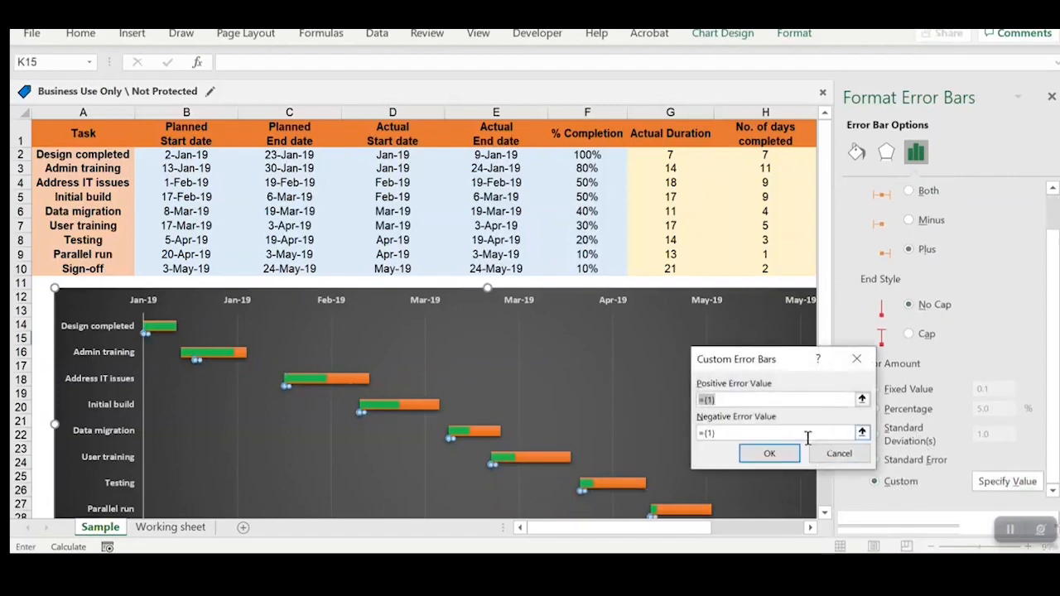
pyautogui.click(1052, 97)
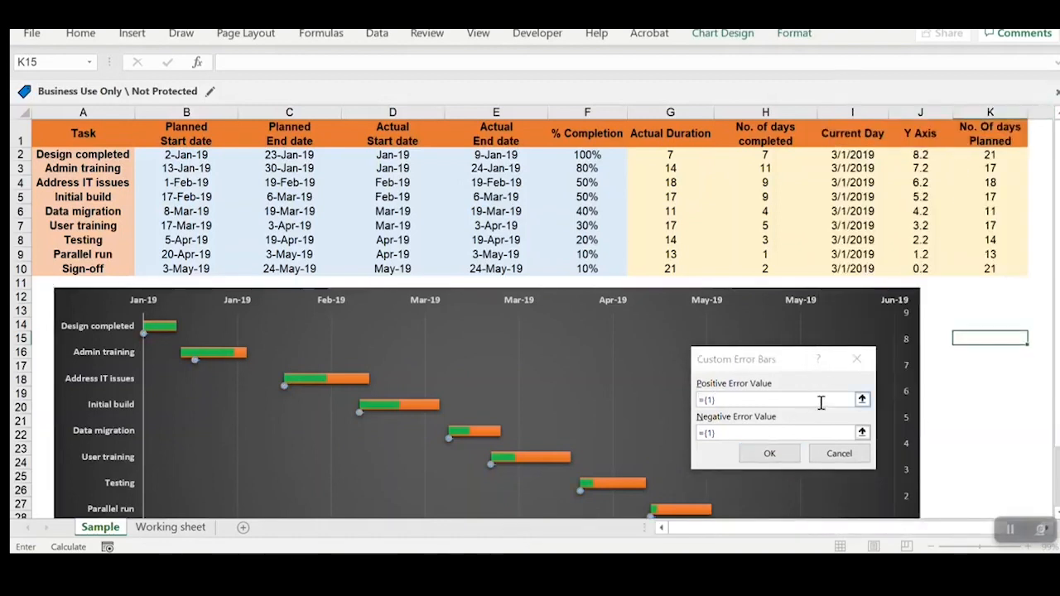
pyautogui.click(861, 399)
pyautogui.moveTo(996, 157); pyautogui.dragTo(990, 268)
pyautogui.click(862, 385)
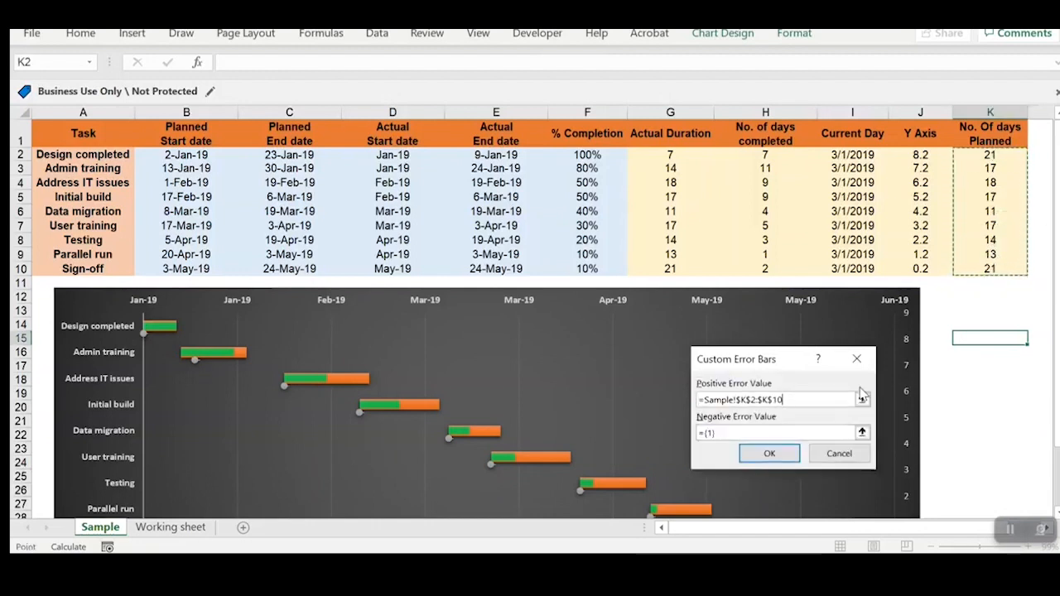
pyautogui.click(769, 453)
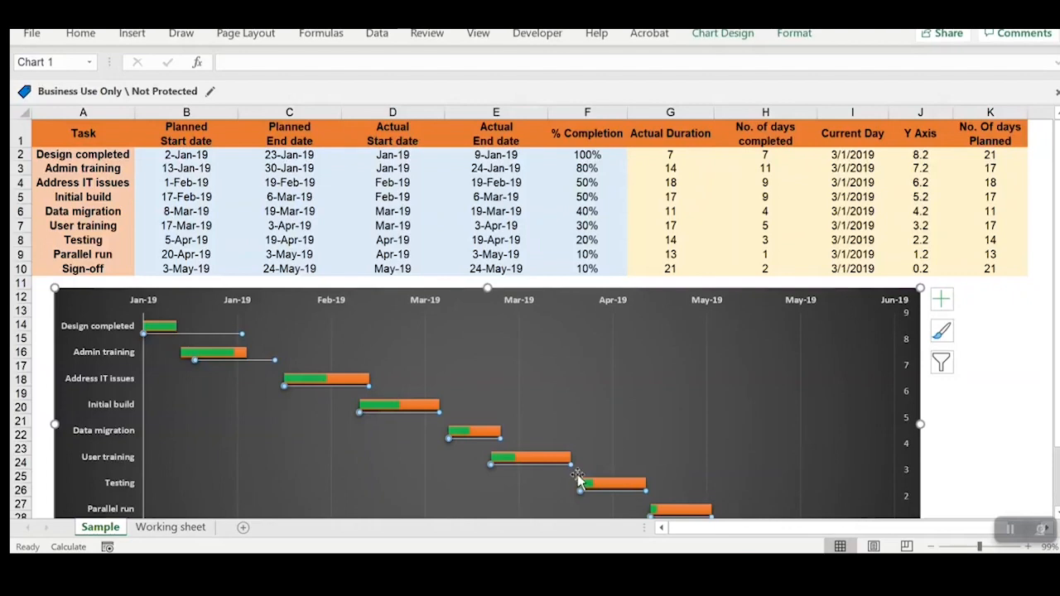
# Step: Format the planned duration error bars as a solid light blue line with a width of 4 pt
pyautogui.scroll(-2, 579, 481)
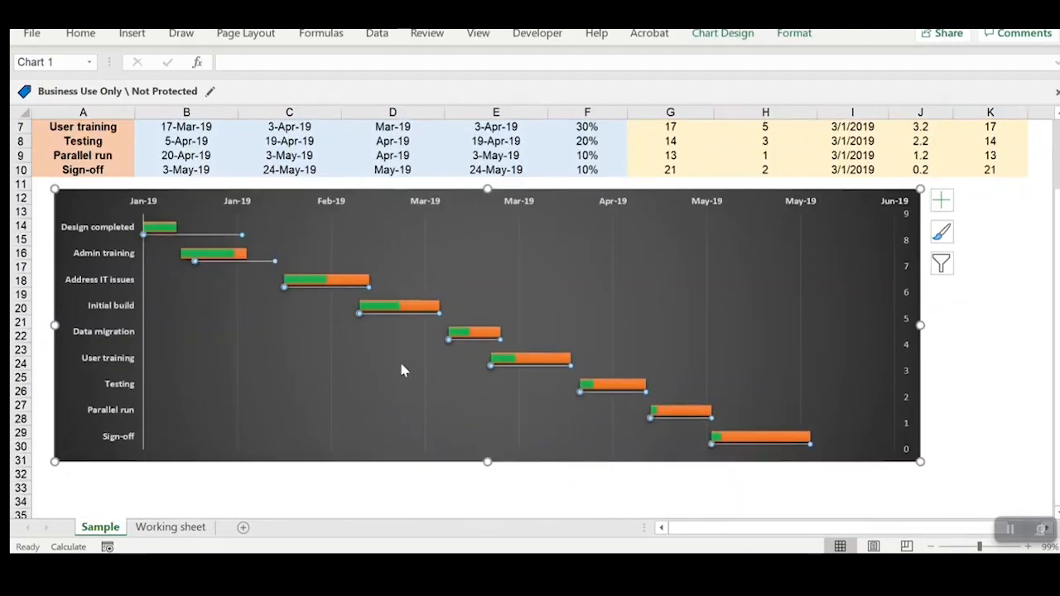
pyautogui.scroll(2, 404, 358)
pyautogui.scroll(-1, 342, 395)
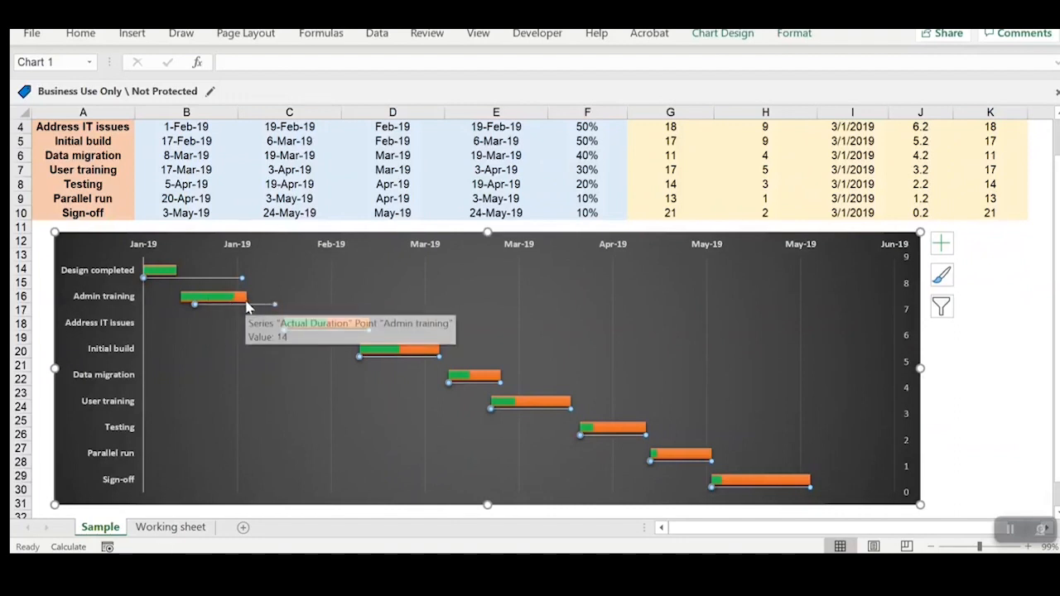
pyautogui.moveTo(245, 305)
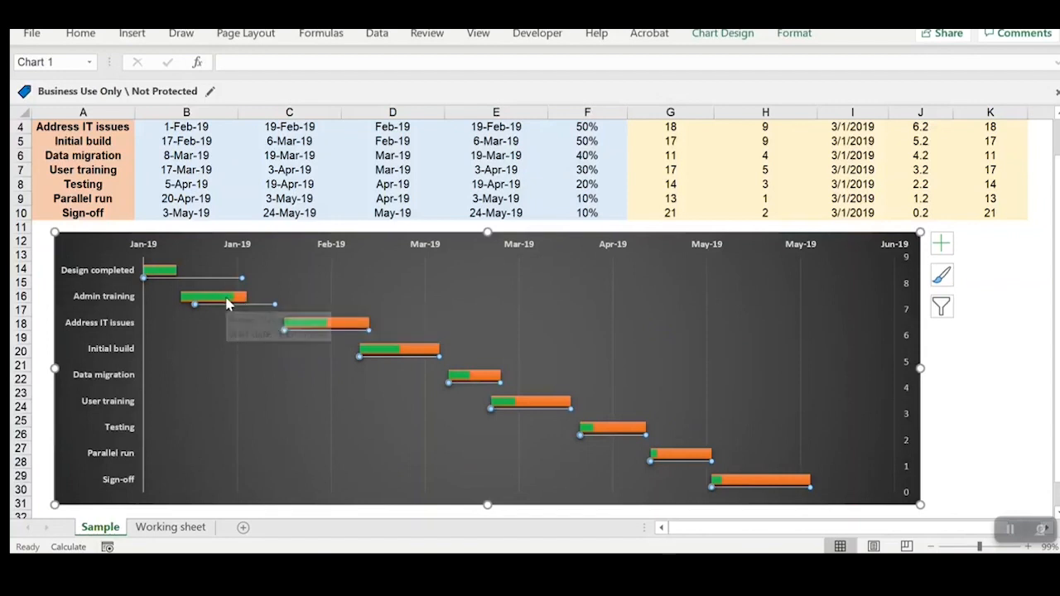
pyautogui.rightClick(273, 306)
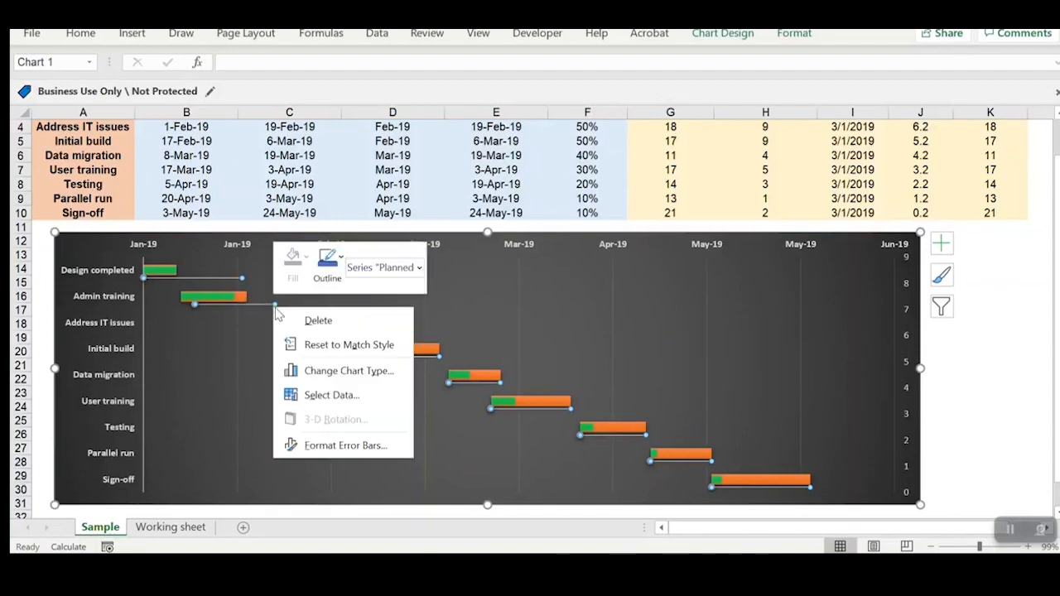
pyautogui.click(342, 445)
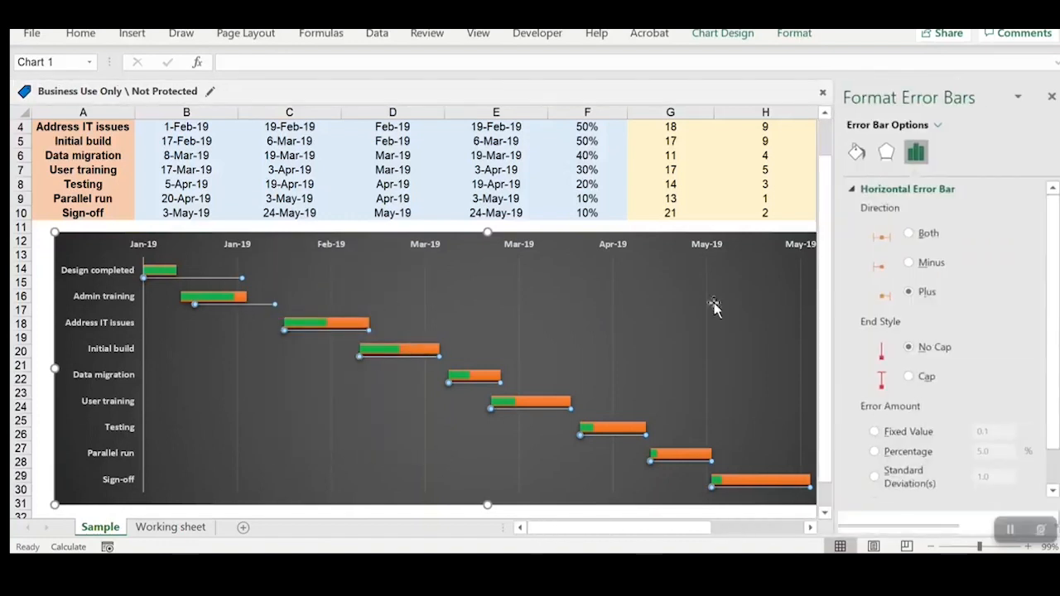
pyautogui.click(856, 151)
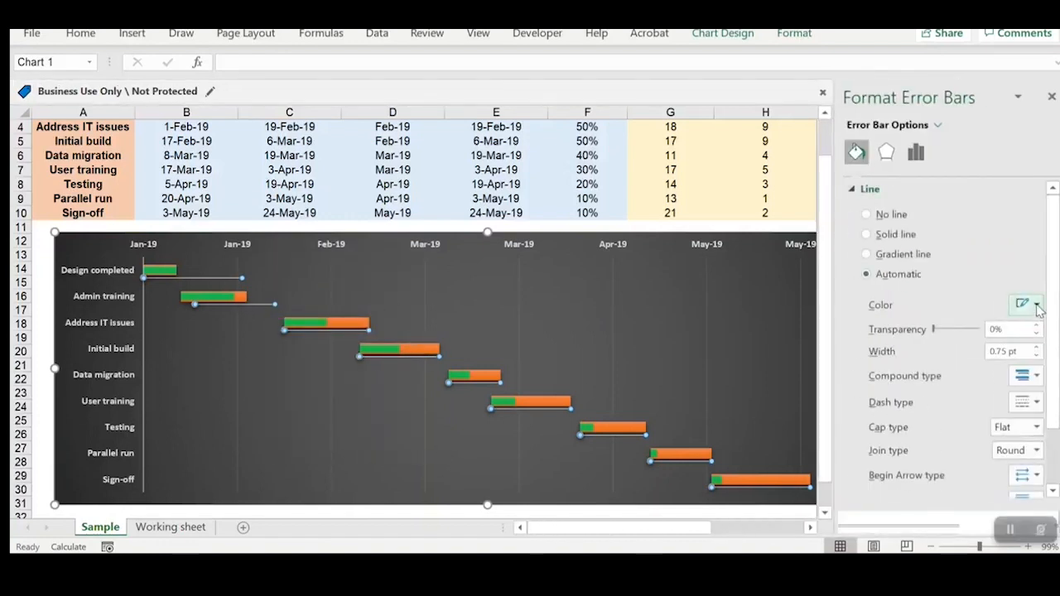
pyautogui.click(1031, 304)
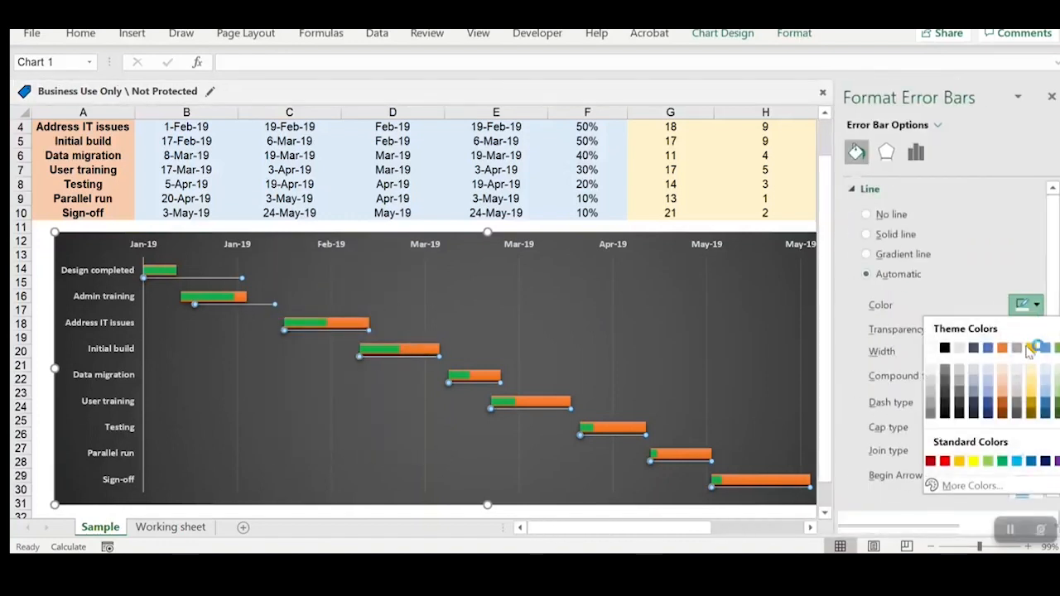
pyautogui.click(1046, 395)
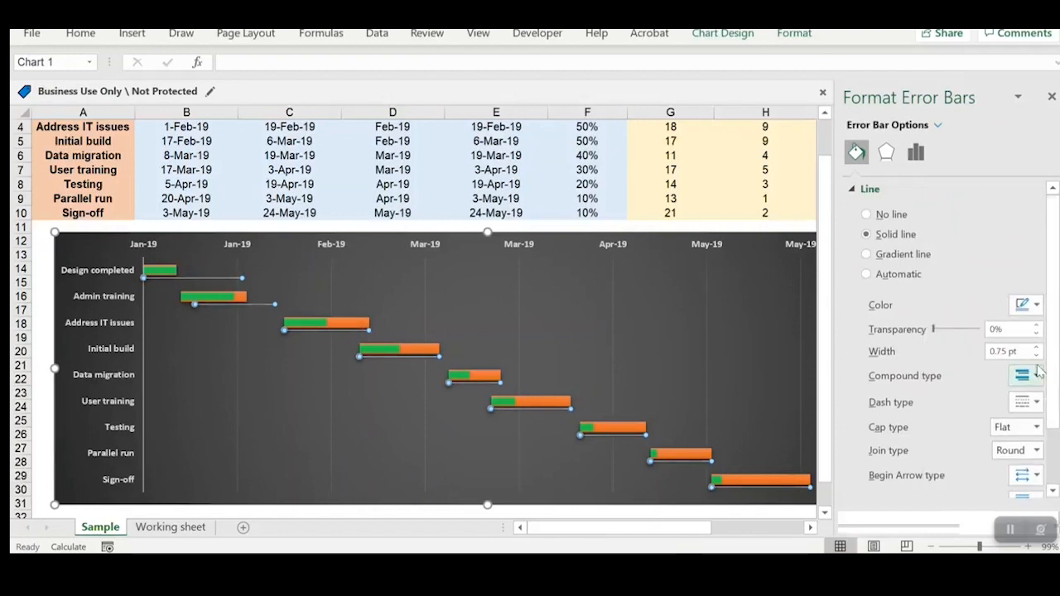
pyautogui.moveTo(1017, 351); pyautogui.dragTo(922, 358)
pyautogui.write('4')
pyautogui.press('Return')
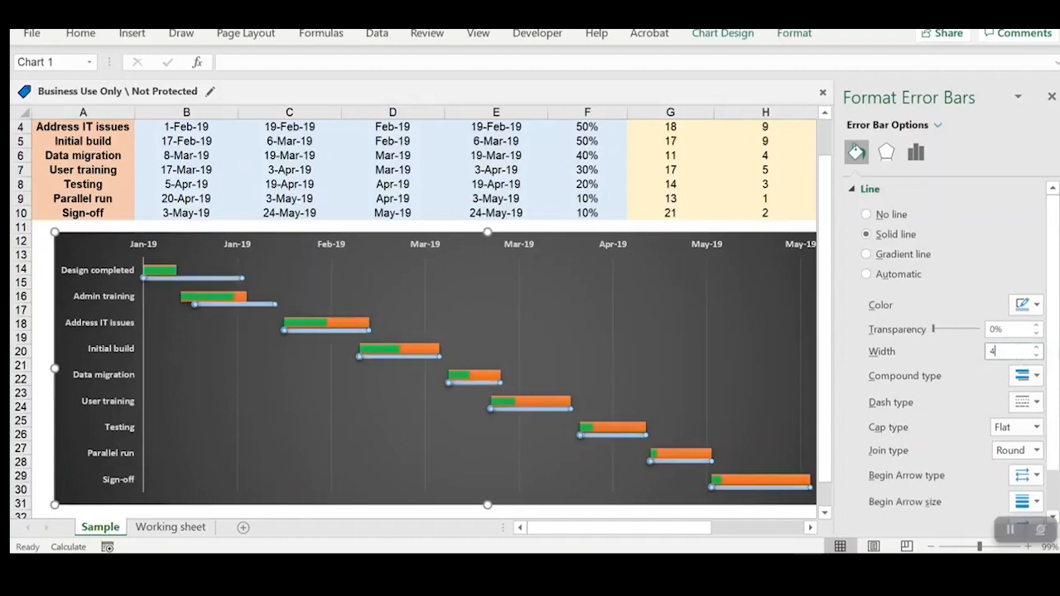
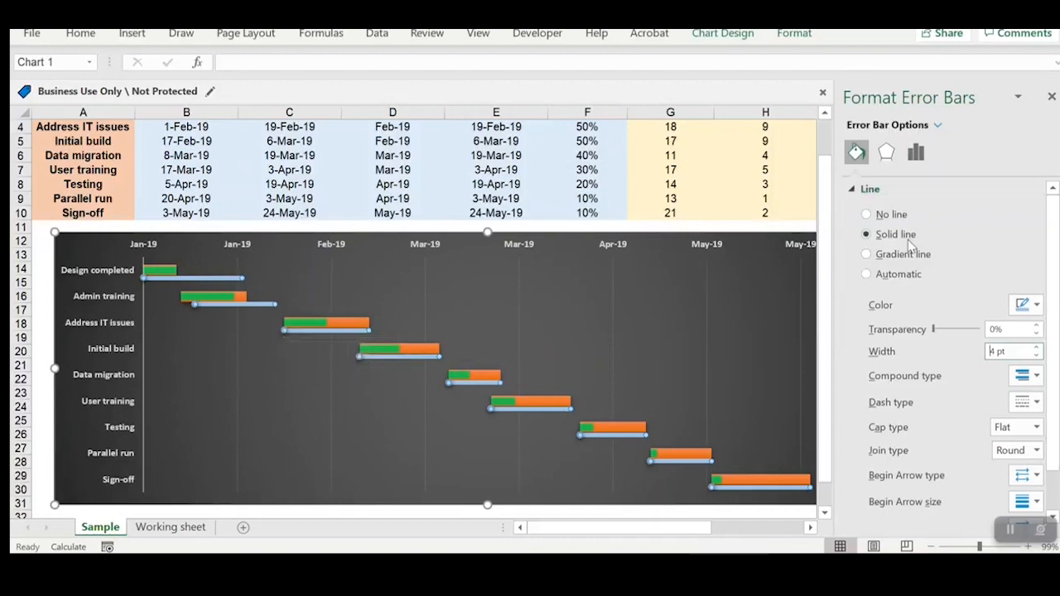
pyautogui.click(861, 190)
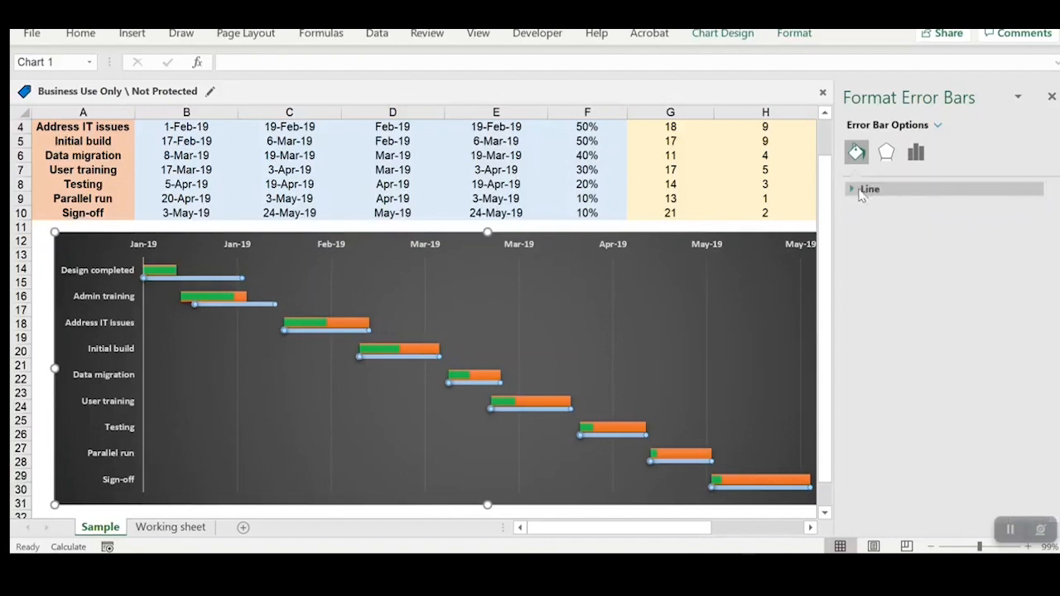
pyautogui.click(916, 153)
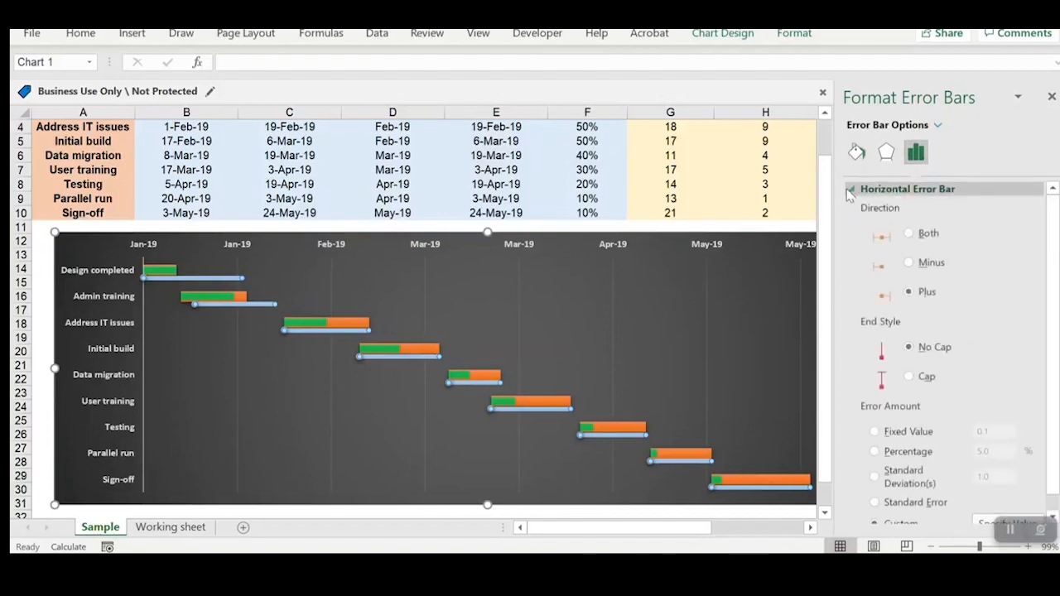
pyautogui.click(849, 189)
pyautogui.click(856, 152)
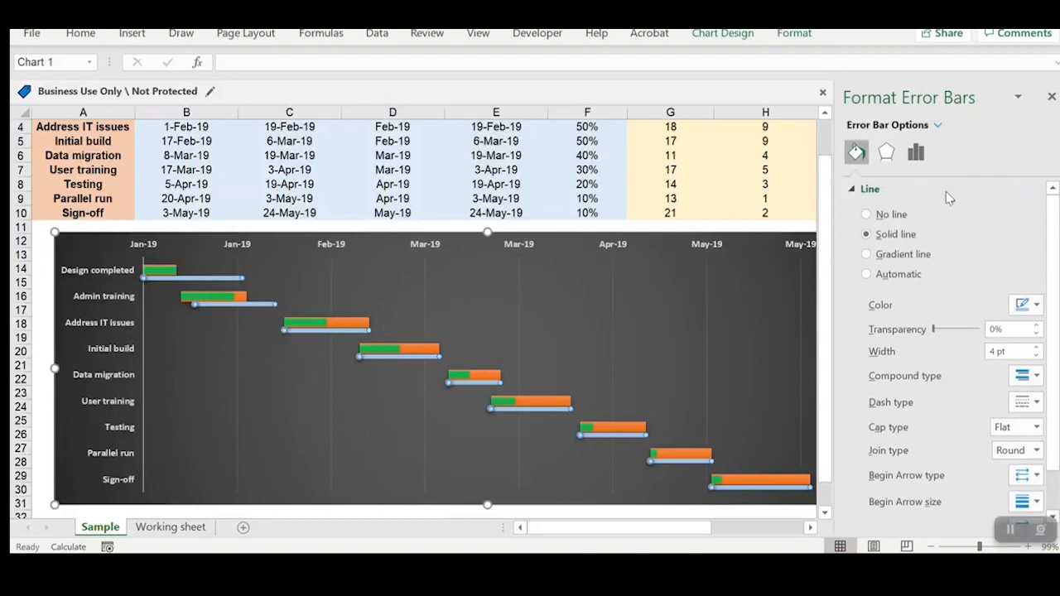
pyautogui.click(1051, 98)
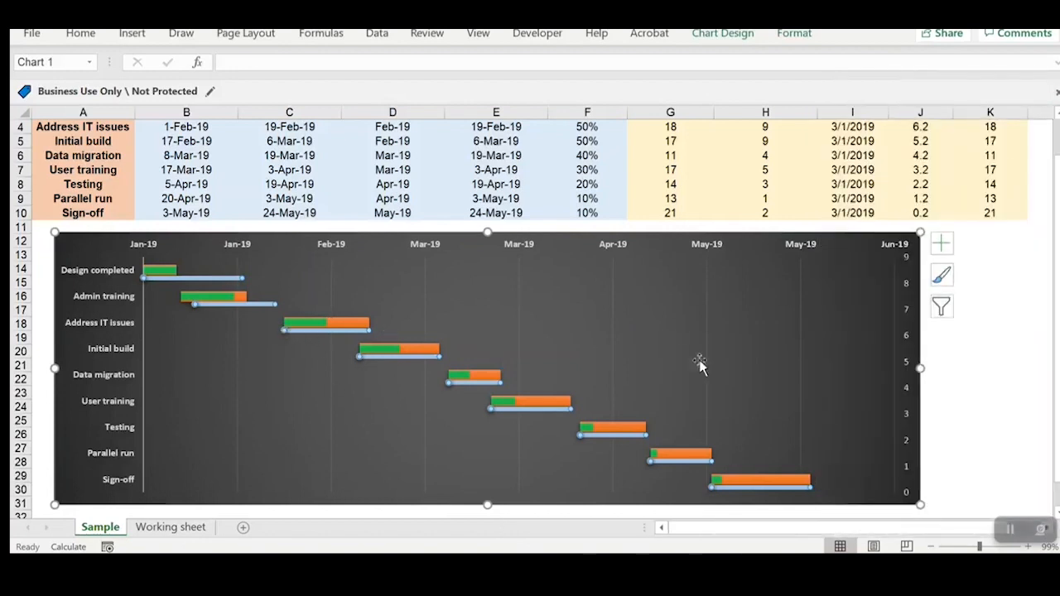
pyautogui.click(968, 378)
# Step: Set the marker type of the Planned Start date series to None and close the formatting options
pyautogui.click(710, 496)
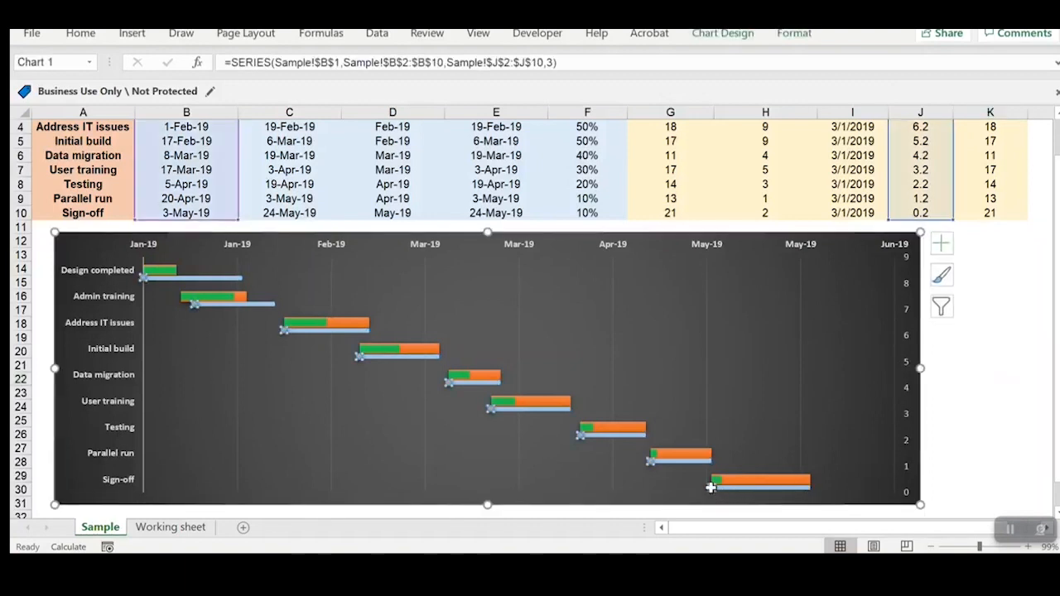
pyautogui.rightClick(709, 495)
pyautogui.click(745, 473)
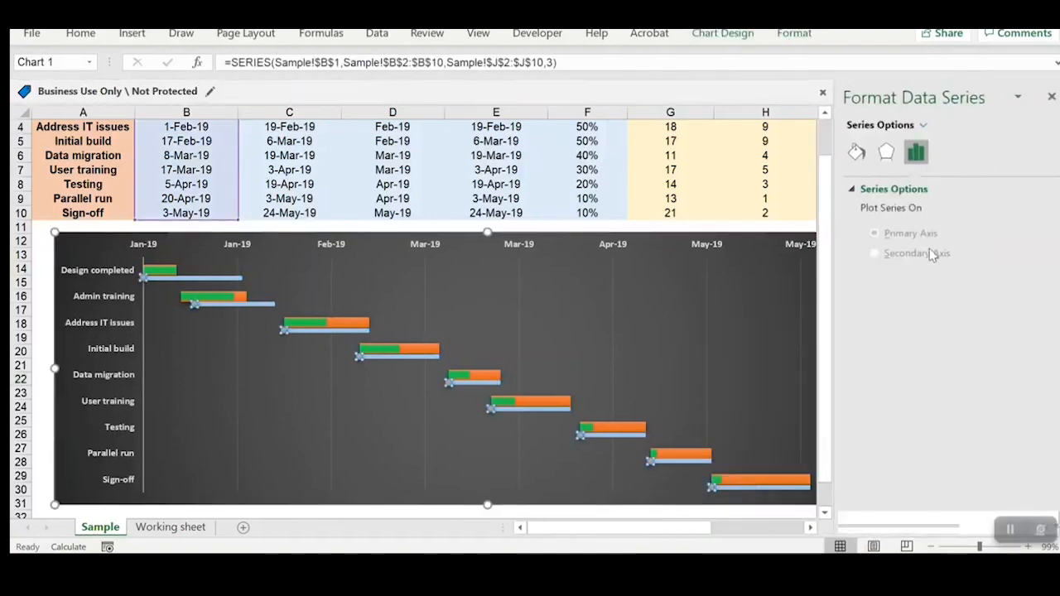
pyautogui.click(857, 152)
pyautogui.click(927, 190)
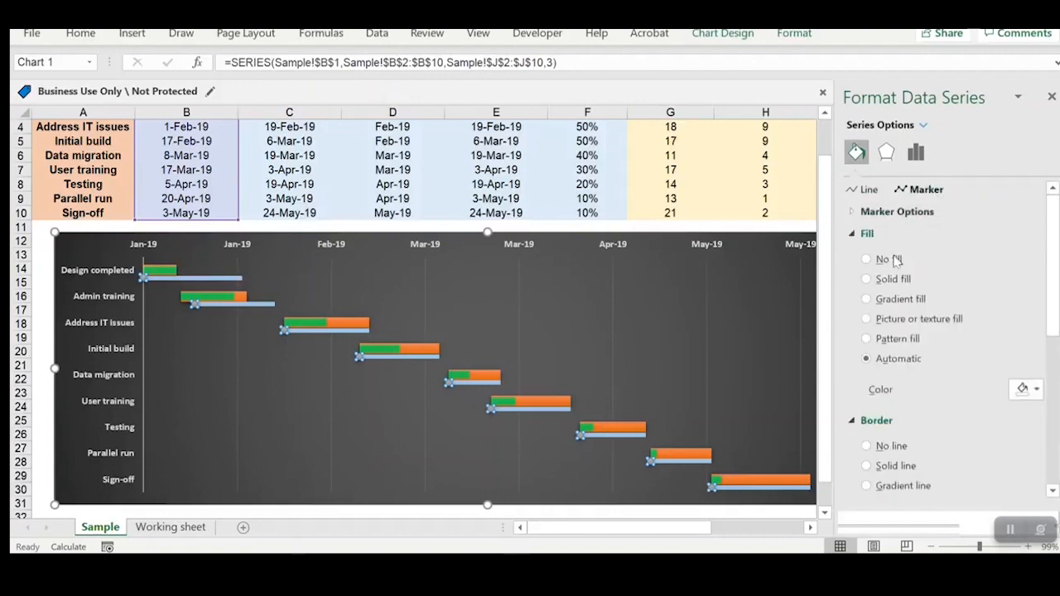
pyautogui.click(861, 212)
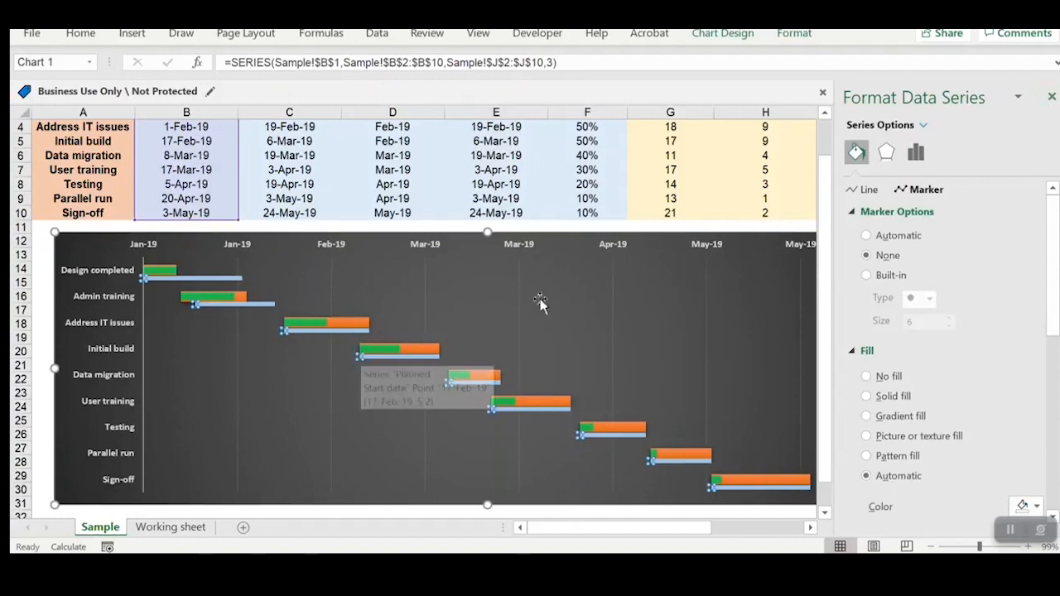
pyautogui.click(1052, 97)
pyautogui.click(974, 350)
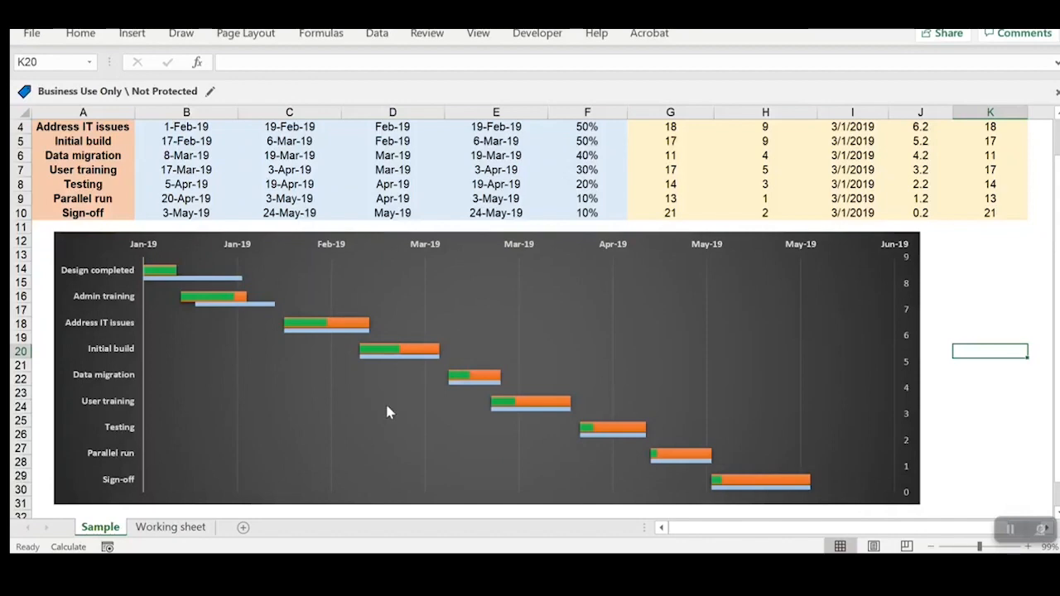
# Step: Examine the light blue planned bars against the actual duration bars for each task in the chart
pyautogui.scroll(1, 390, 414)
pyautogui.scroll(-1, 599, 374)
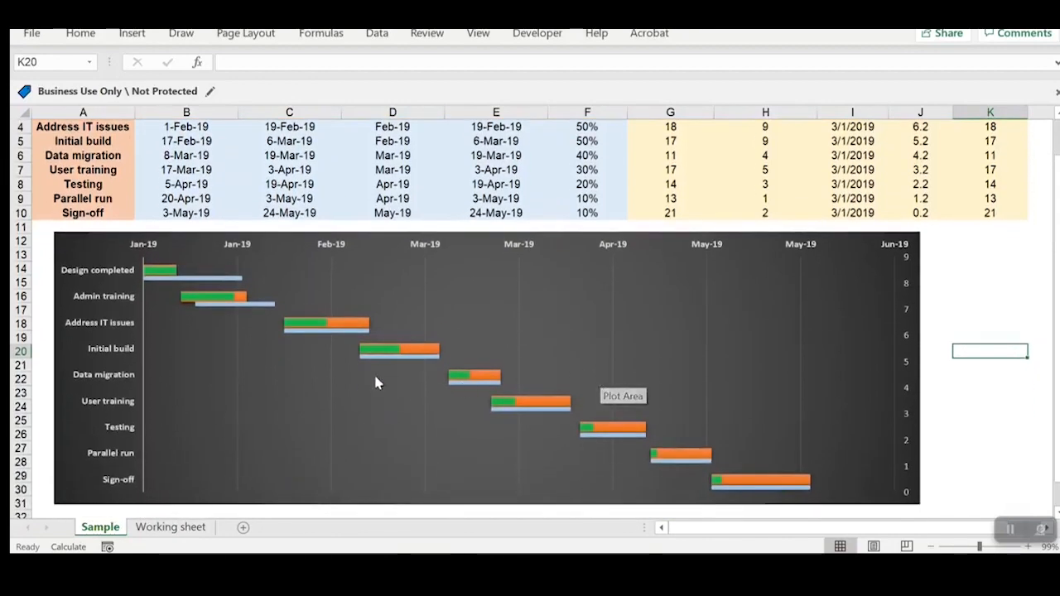
pyautogui.moveTo(358, 329)
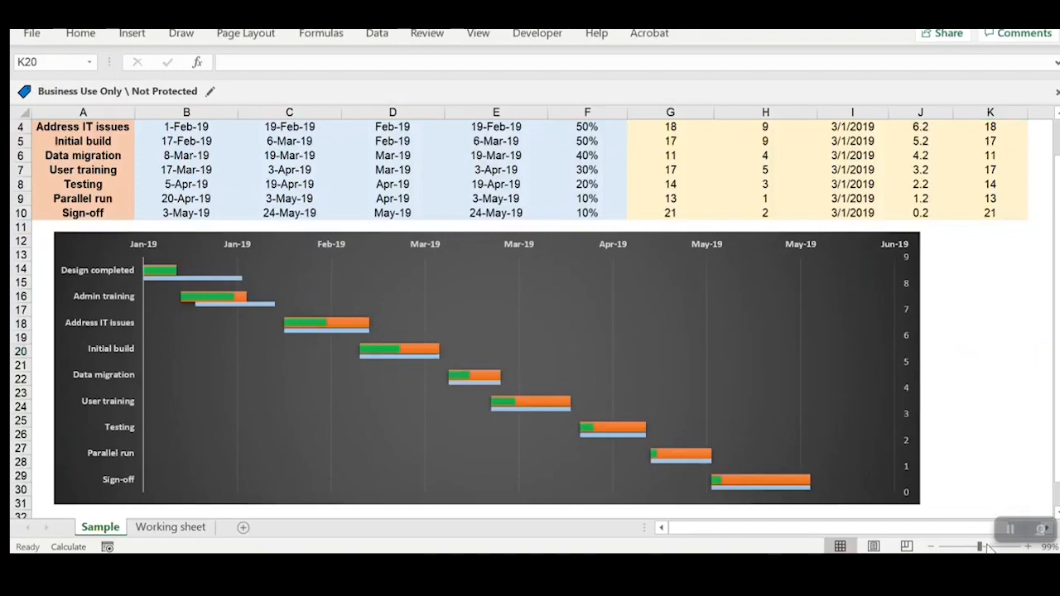
pyautogui.moveTo(980, 547); pyautogui.dragTo(996, 547)
pyautogui.moveTo(872, 531); pyautogui.dragTo(683, 525)
pyautogui.scroll(-2, 597, 389)
pyautogui.scroll(1, 596, 390)
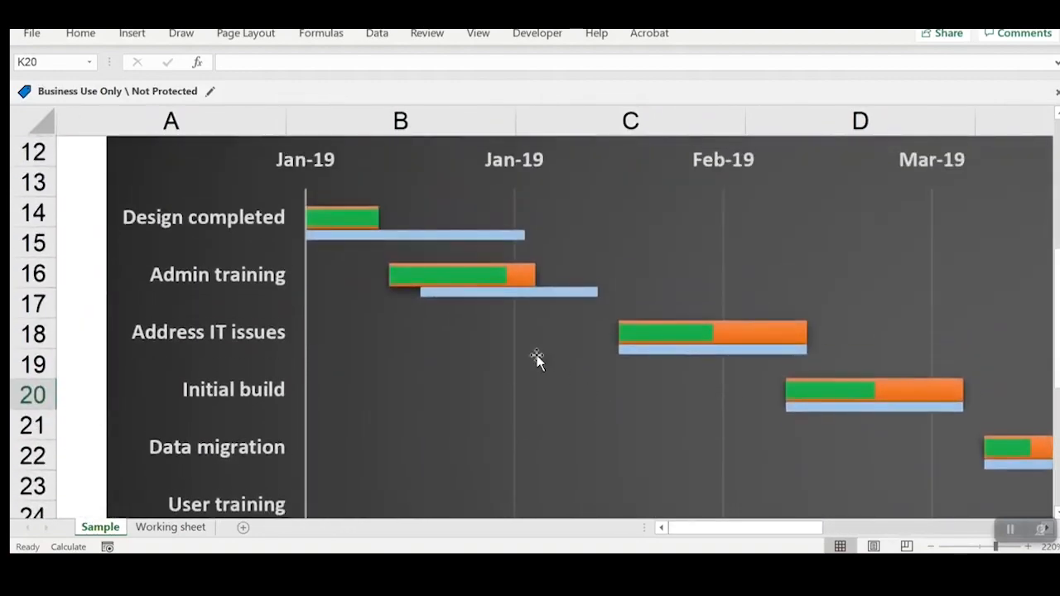
pyautogui.scroll(1, 530, 357)
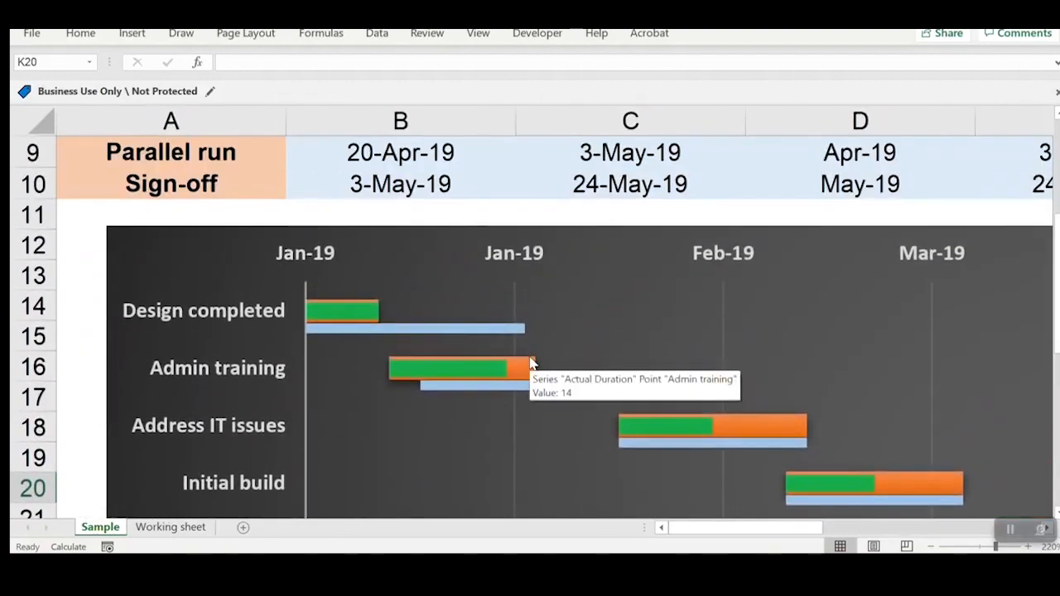
pyautogui.scroll(-6, 733, 447)
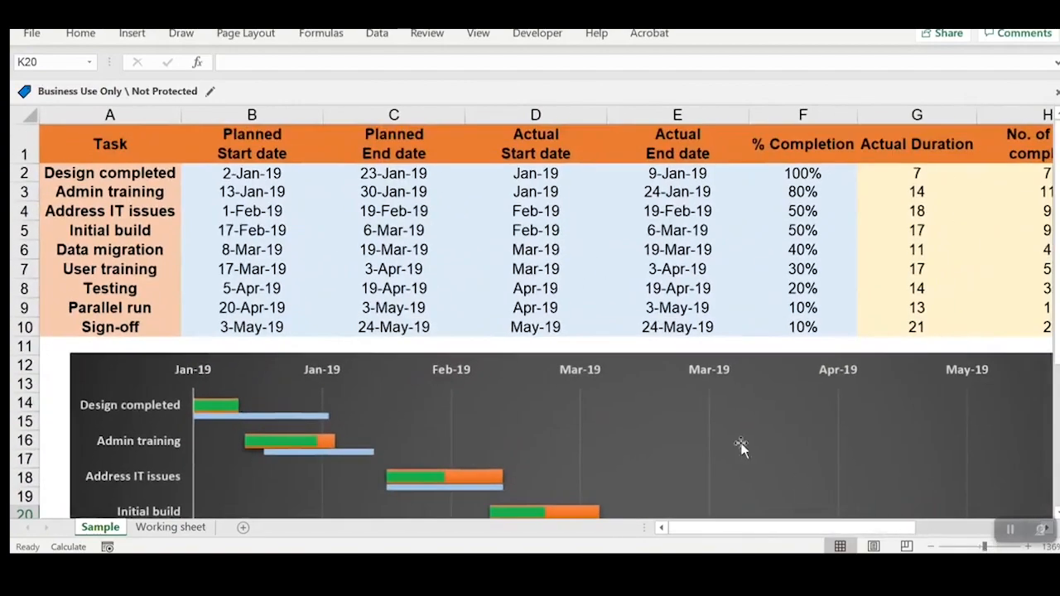
pyautogui.scroll(-2, 733, 447)
pyautogui.scroll(-2, 902, 513)
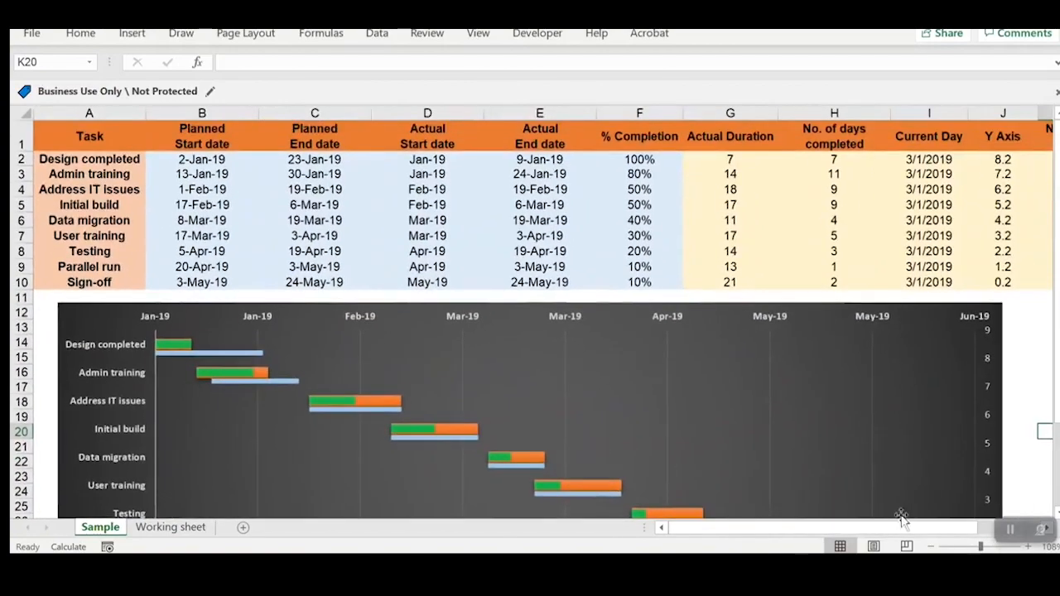
pyautogui.scroll(-2, 819, 472)
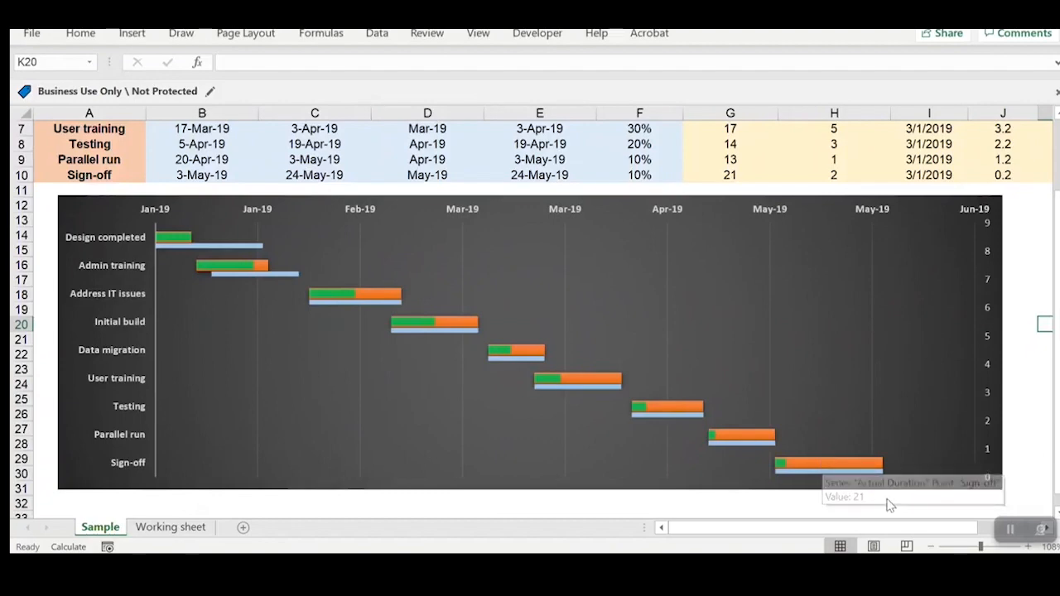
# Step: Review the Current Day dates in I2:I10 of the task table
pyautogui.hscroll(3, 885, 430)
pyautogui.scroll(2, 873, 383)
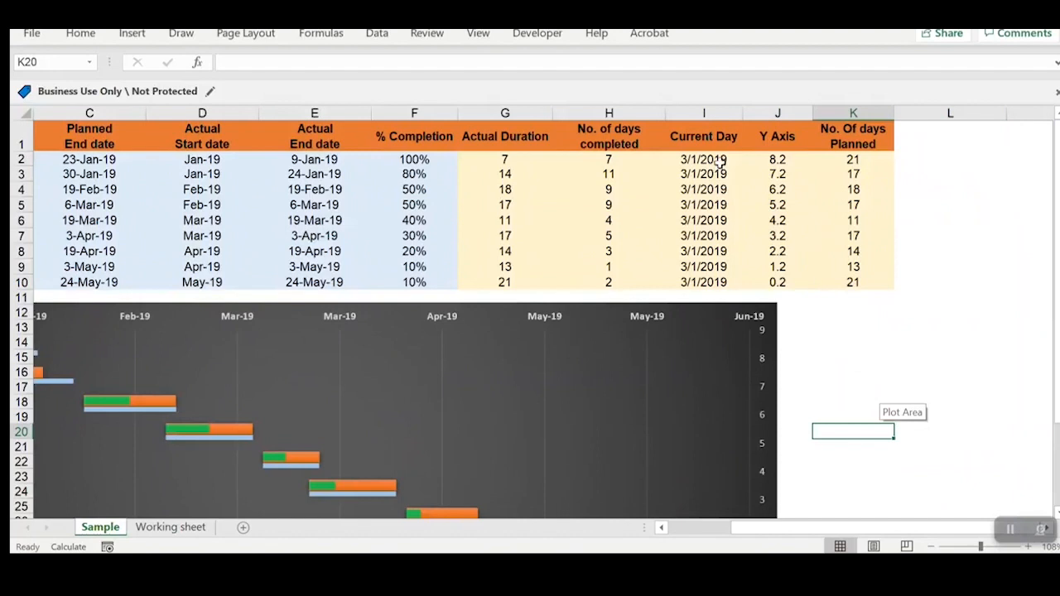
pyautogui.click(717, 162)
pyautogui.click(958, 149)
pyautogui.click(948, 175)
pyautogui.click(978, 157)
pyautogui.moveTo(705, 160); pyautogui.dragTo(705, 281)
pyautogui.moveTo(703, 238); pyautogui.dragTo(703, 160)
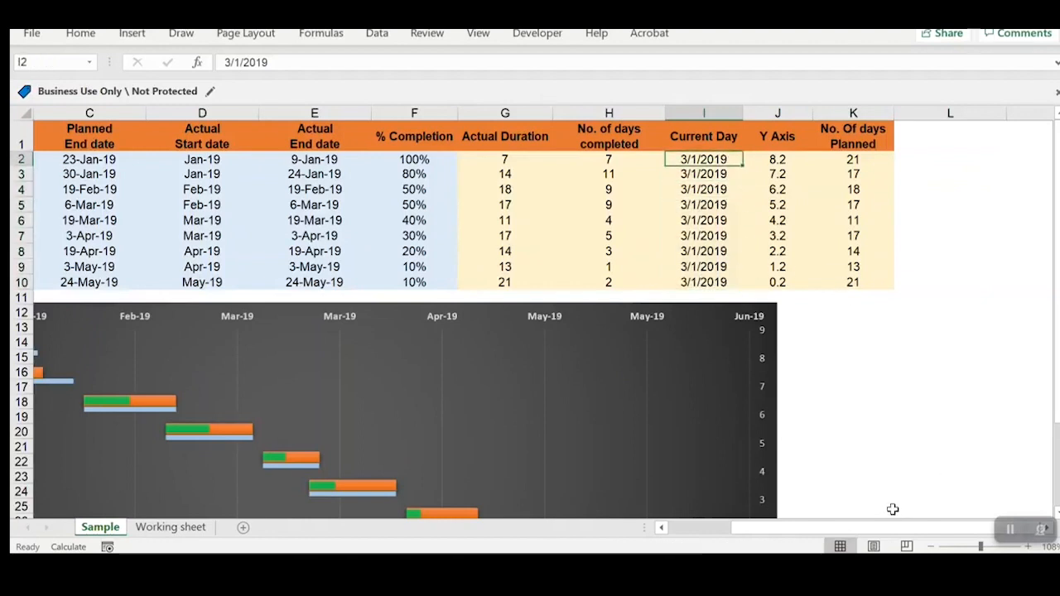
pyautogui.moveTo(894, 526); pyautogui.dragTo(816, 494)
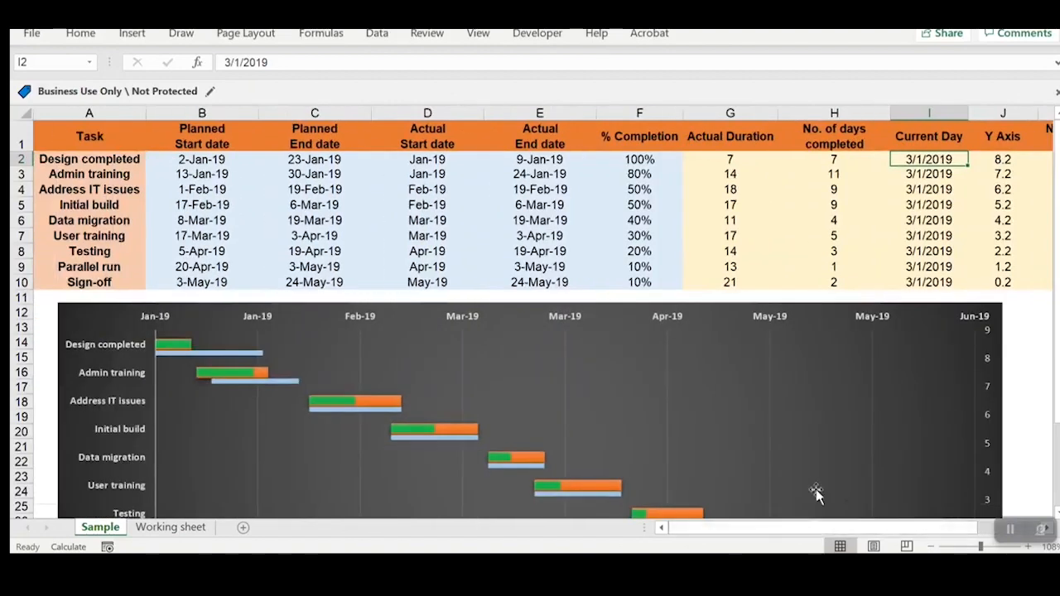
# Step: Add a new data series to the chart, named from the Current Day header cell I1
pyautogui.click(96, 311)
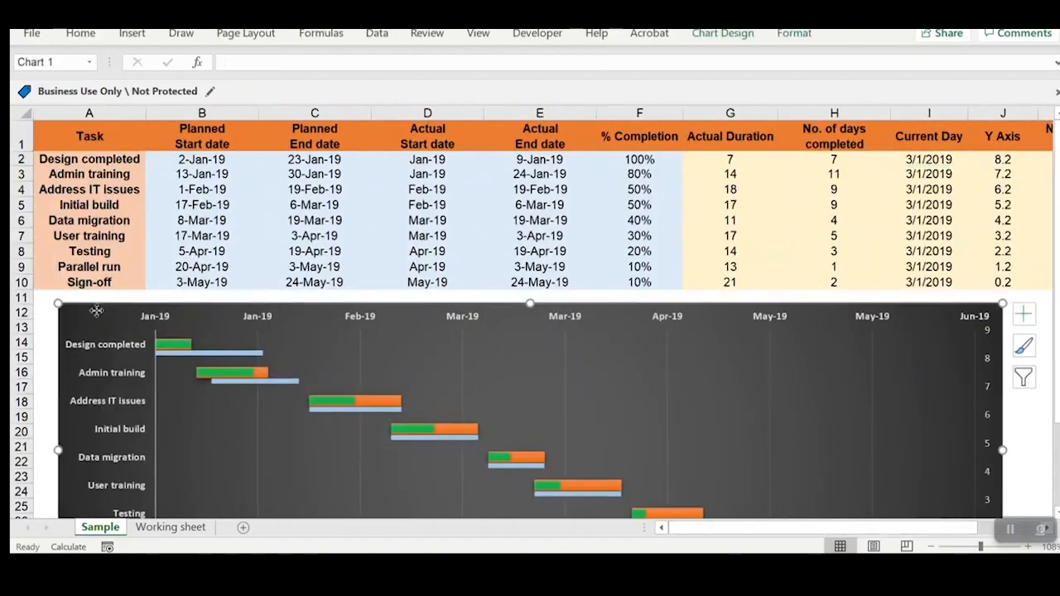
pyautogui.rightClick(97, 311)
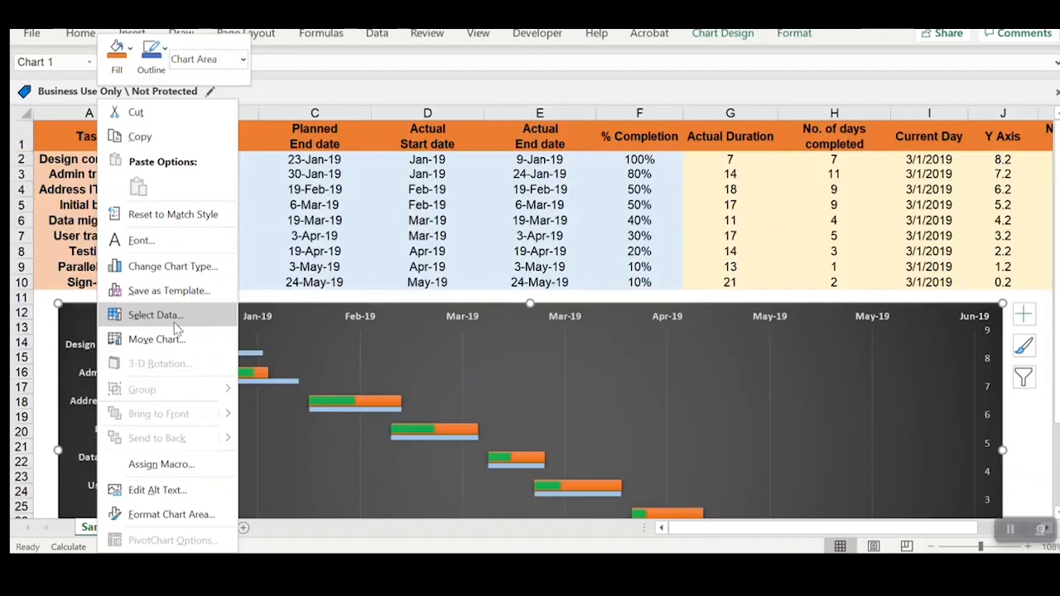
pyautogui.click(155, 316)
pyautogui.click(573, 398)
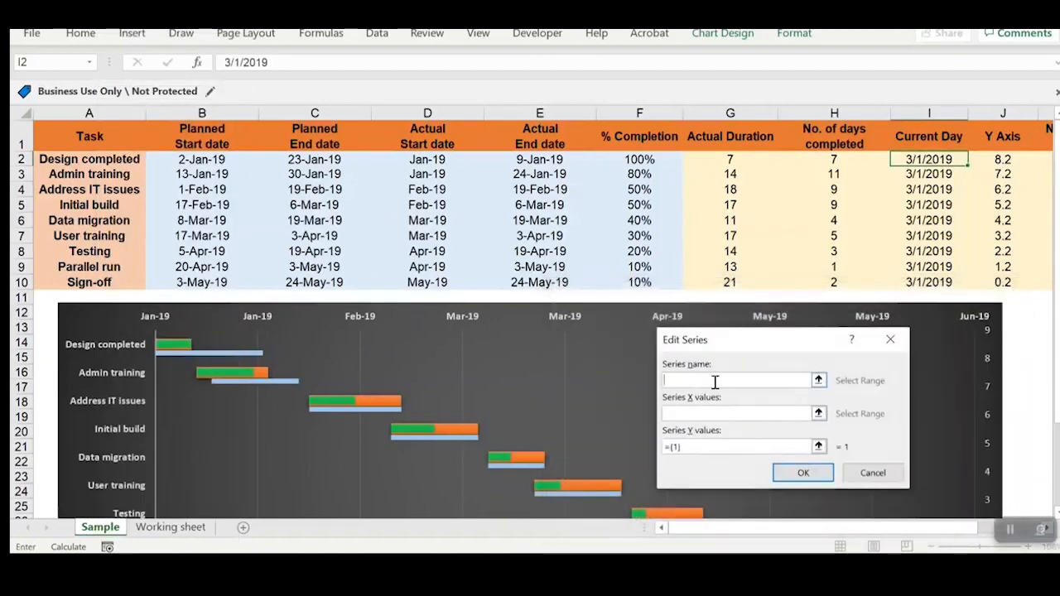
pyautogui.click(911, 136)
# Step: Use the Current Day range I2:I10 as the new series' X values
pyautogui.click(769, 414)
pyautogui.click(818, 415)
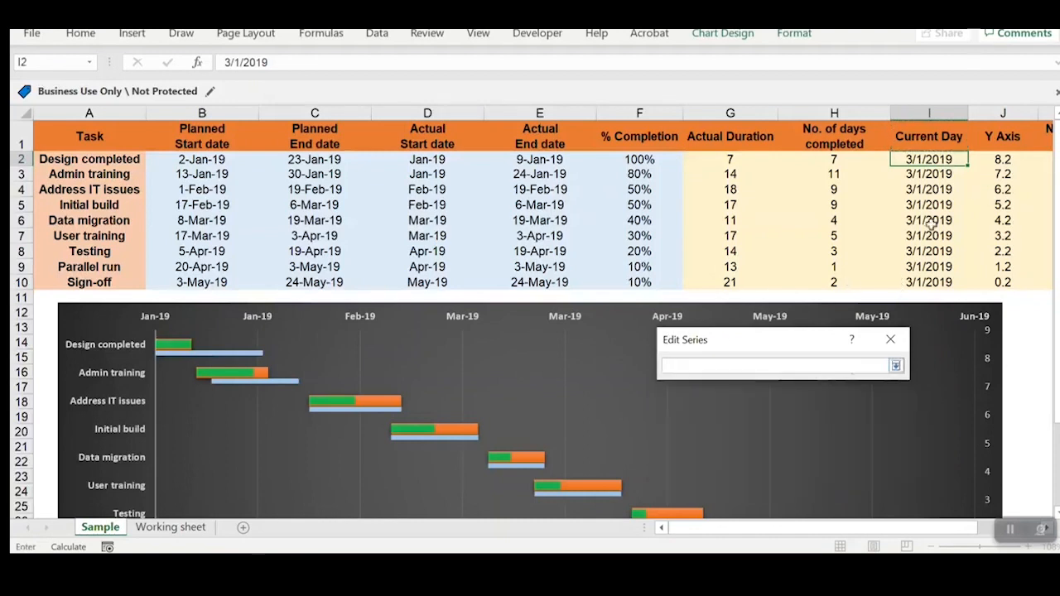
pyautogui.moveTo(939, 163); pyautogui.dragTo(929, 282)
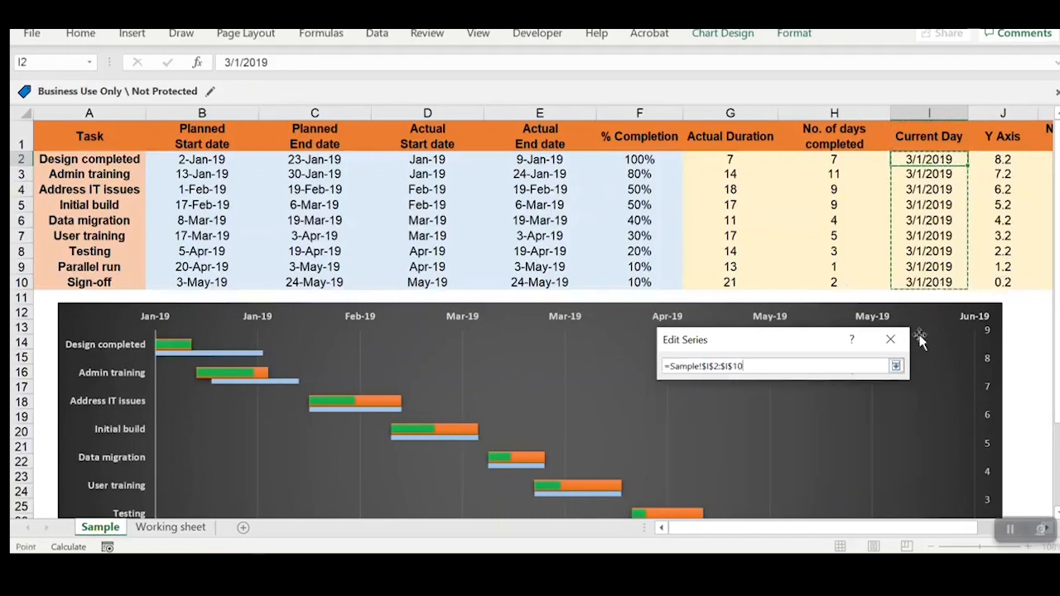
pyautogui.click(895, 365)
# Step: Use the Y Axis range J2:J10 as the Current Day series' Y values and apply the new data source
pyautogui.click(813, 447)
pyautogui.click(819, 448)
pyautogui.moveTo(861, 527); pyautogui.dragTo(879, 527)
pyautogui.click(783, 160)
pyautogui.moveTo(782, 165); pyautogui.dragTo(778, 283)
pyautogui.click(896, 366)
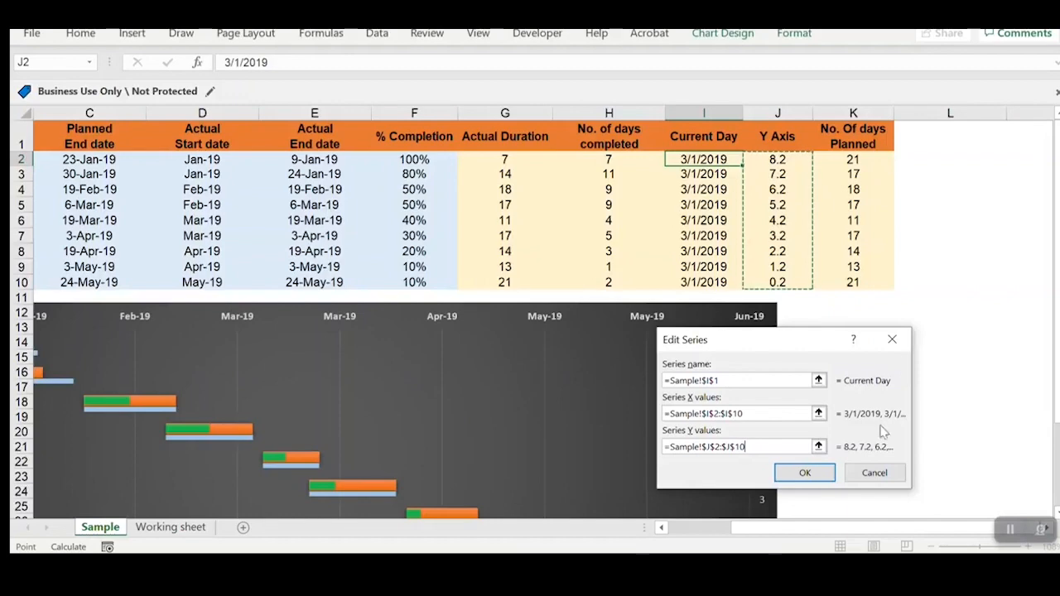
pyautogui.click(805, 473)
pyautogui.click(891, 520)
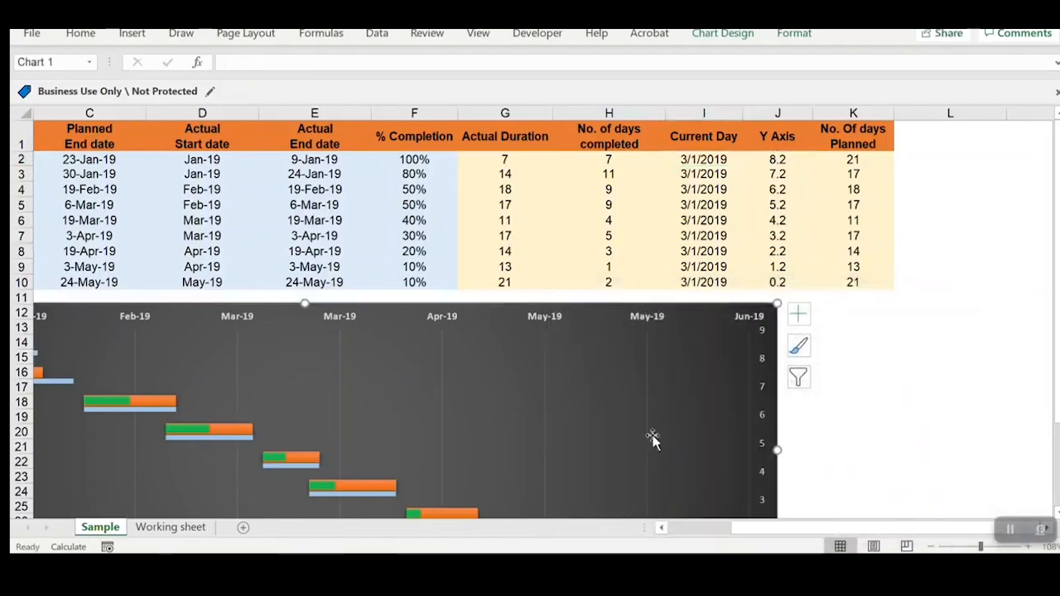
# Step: Select the Current Day series through the plot area's formatting options
pyautogui.scroll(-3, 653, 438)
pyautogui.moveTo(865, 528); pyautogui.dragTo(801, 534)
pyautogui.scroll(1, 869, 460)
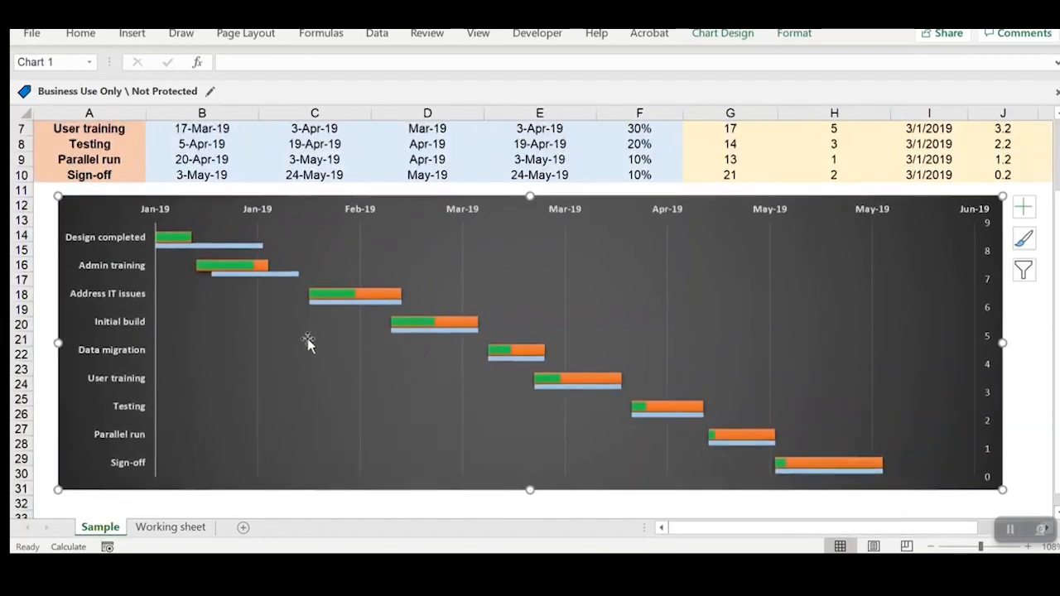
pyautogui.click(280, 344)
pyautogui.rightClick(280, 343)
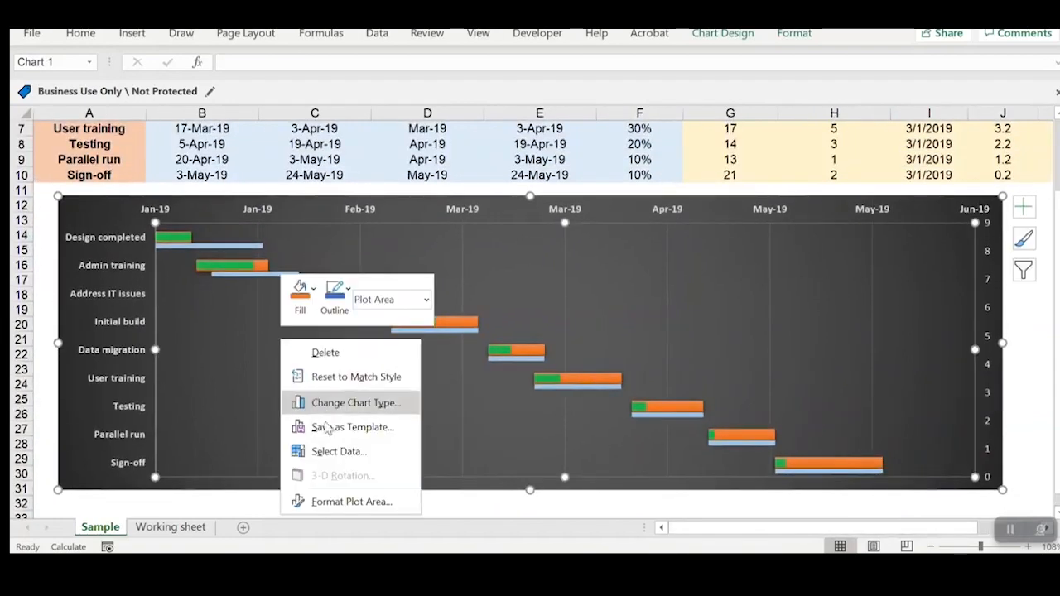
pyautogui.click(350, 501)
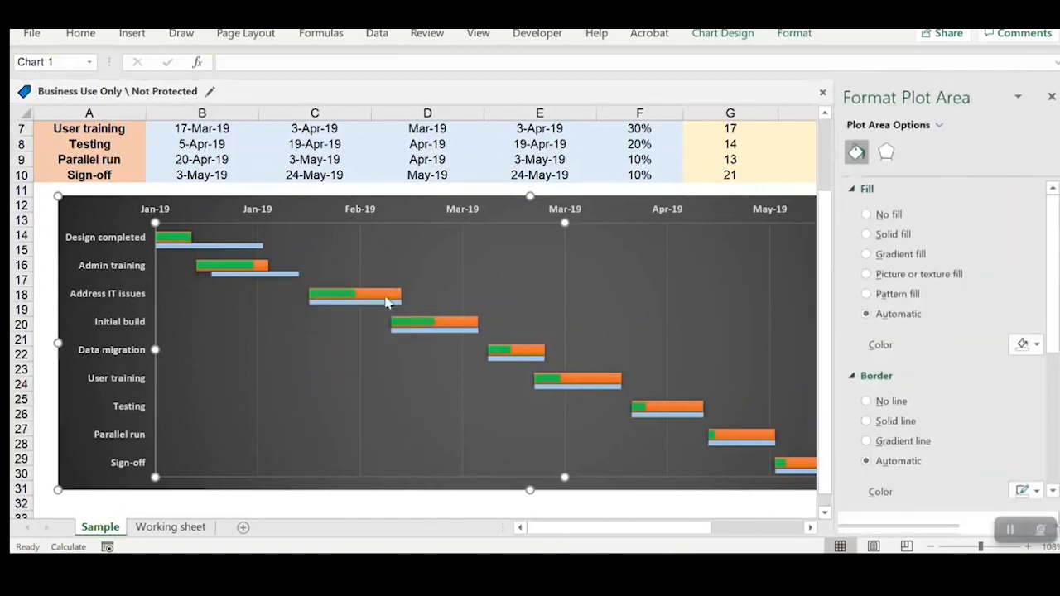
pyautogui.click(939, 125)
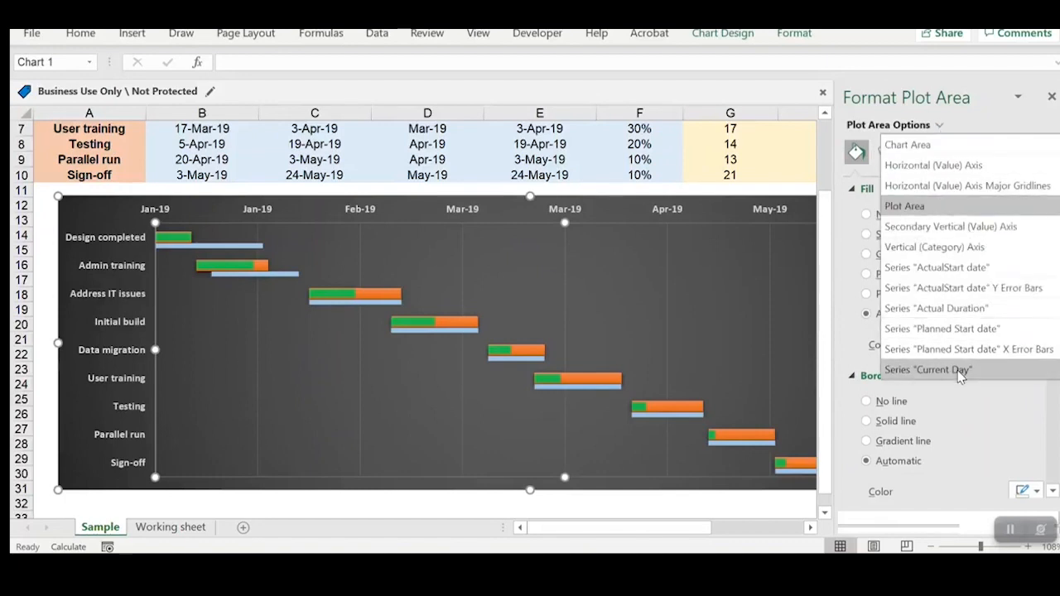
pyautogui.click(927, 369)
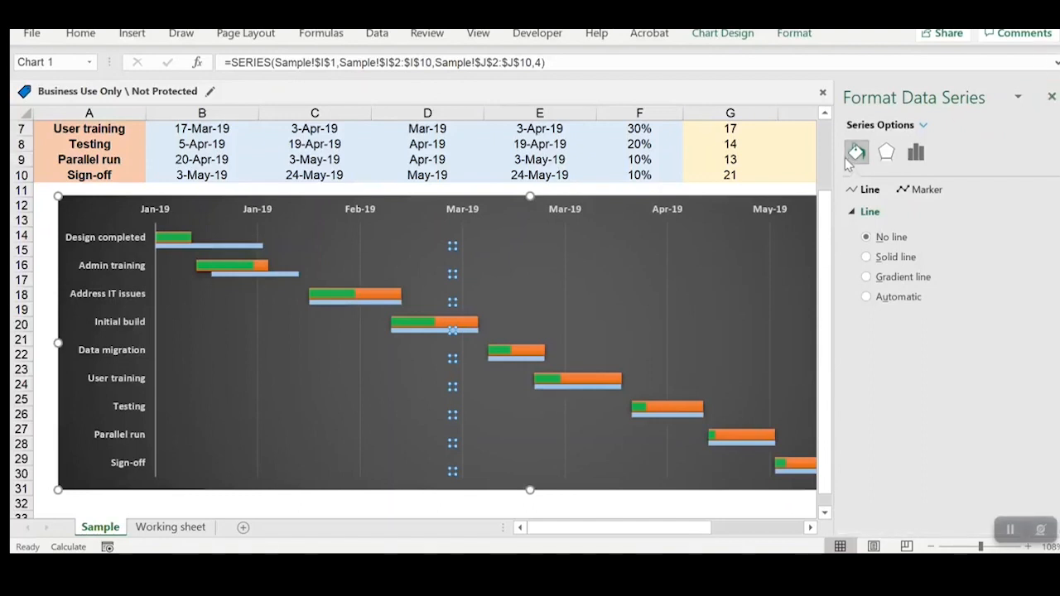
# Step: Format the Current Day series as a solid line in the standard orange colour
pyautogui.click(866, 257)
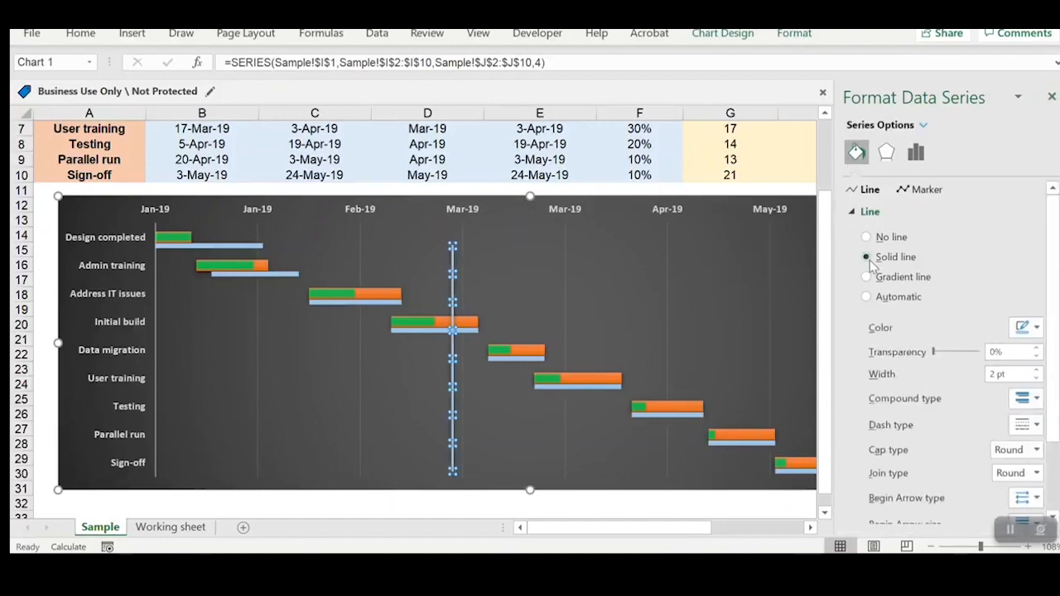
pyautogui.click(1021, 327)
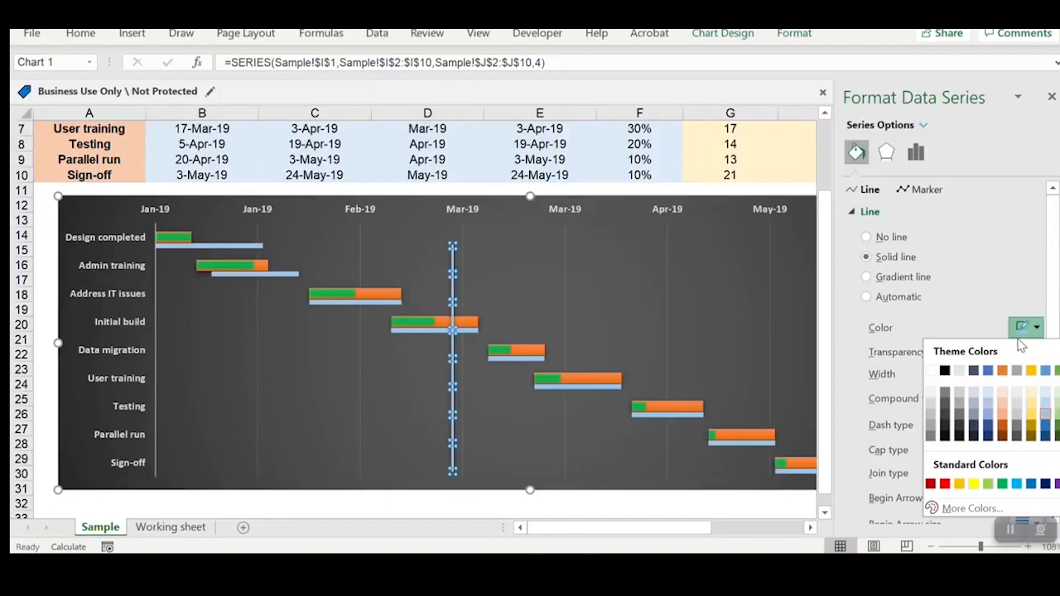
pyautogui.click(960, 484)
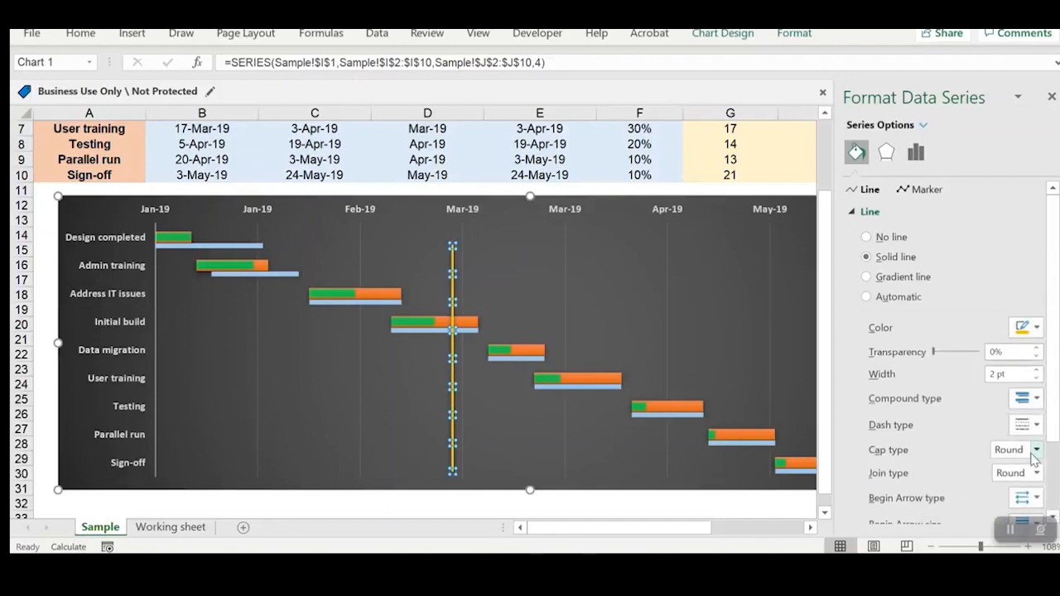
pyautogui.scroll(-2, 1026, 457)
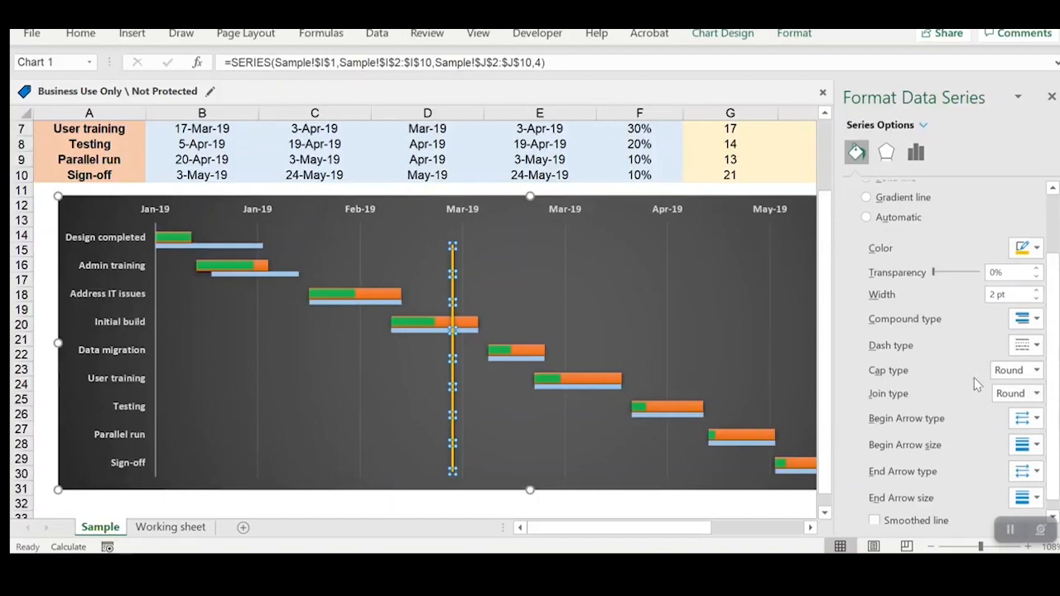
# Step: Give the Current Day line the Dash type, smooth it and add an arrowhead at its beginning
pyautogui.click(1025, 346)
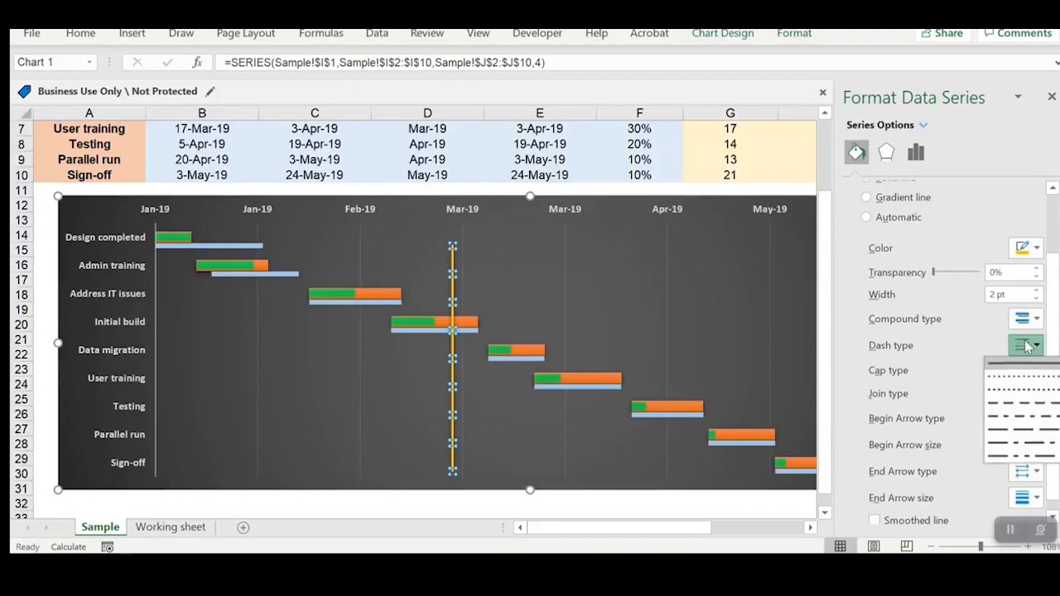
pyautogui.click(1026, 400)
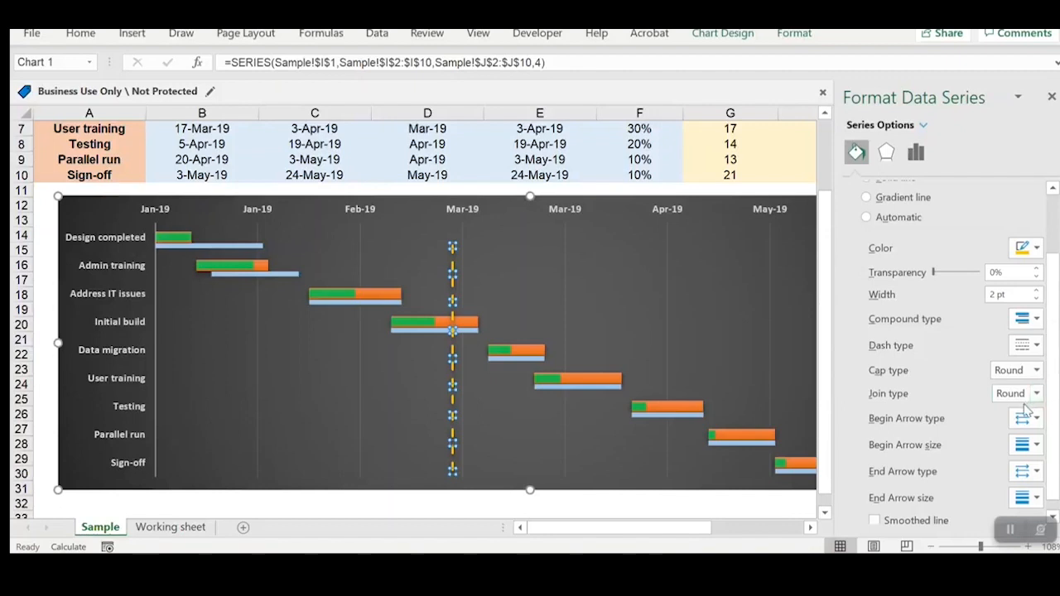
pyautogui.scroll(-1, 991, 444)
pyautogui.click(893, 512)
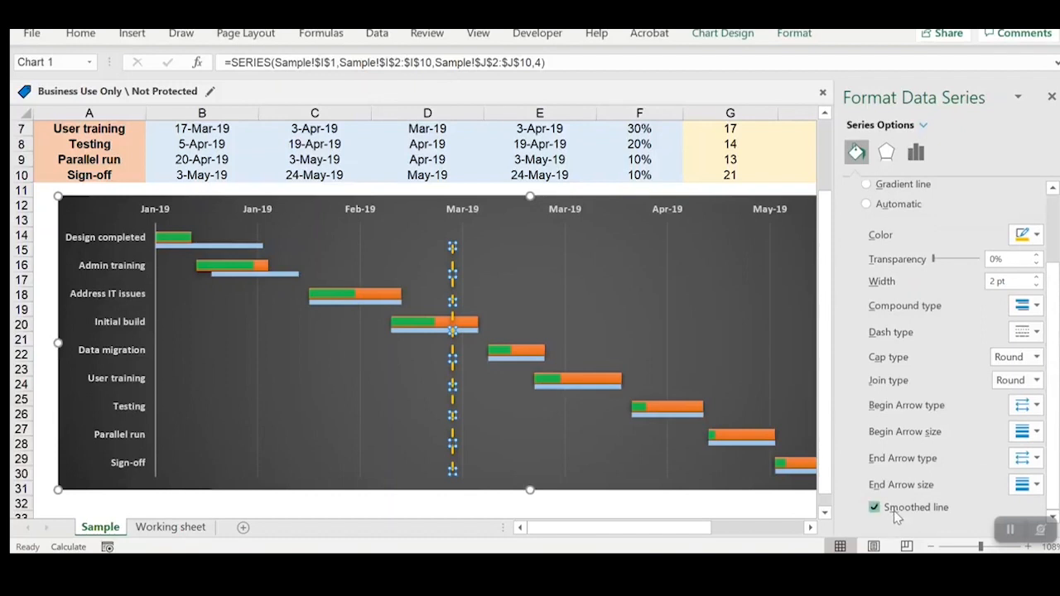
pyautogui.click(1023, 405)
pyautogui.click(1027, 428)
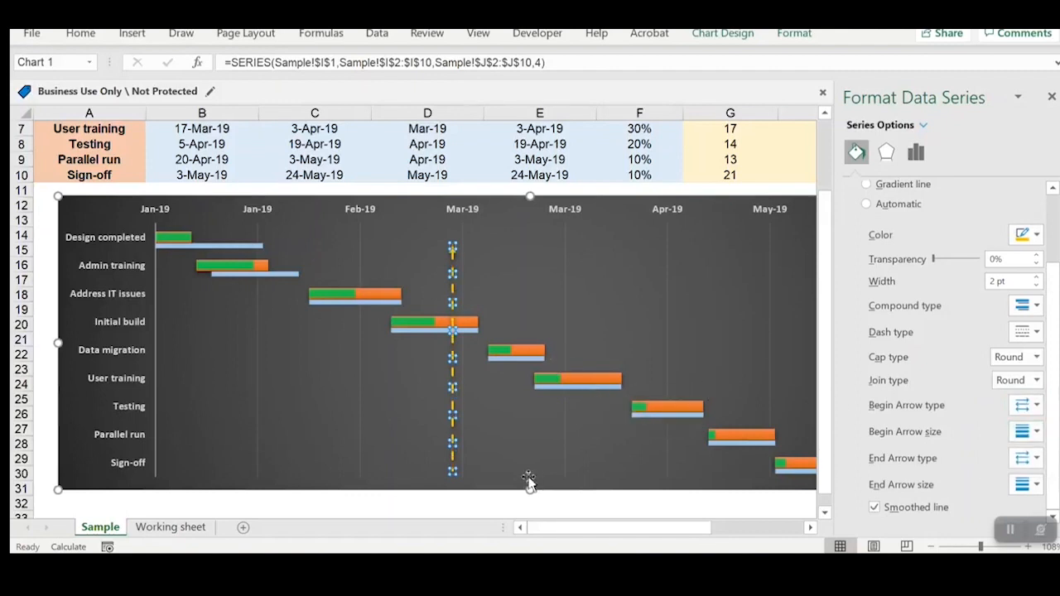
pyautogui.click(462, 504)
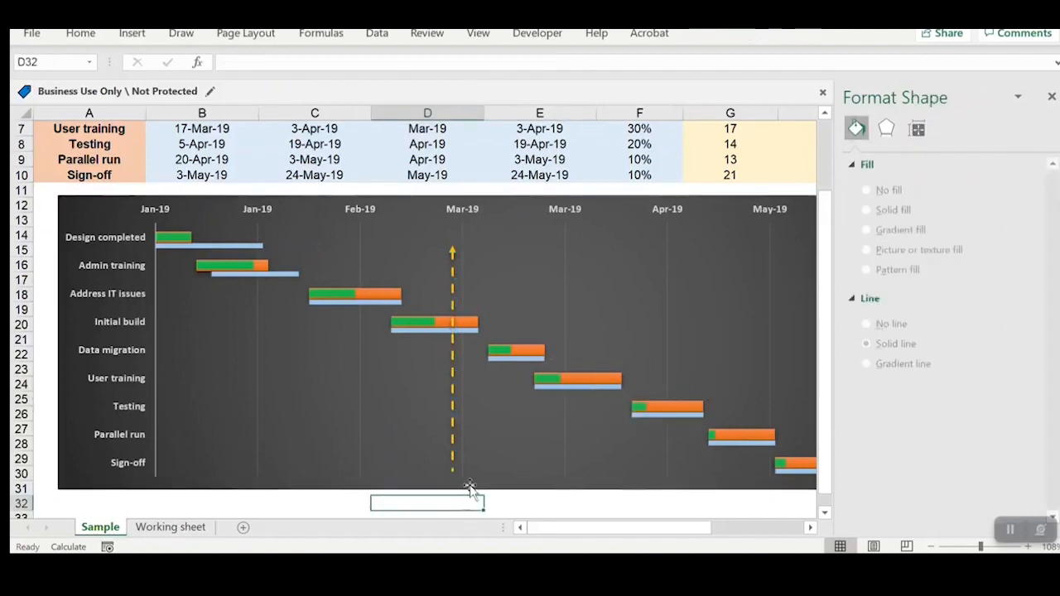
# Step: Add a data label above the topmost point of the Current Day line only
pyautogui.click(452, 256)
pyautogui.click(453, 253)
pyautogui.click(452, 247)
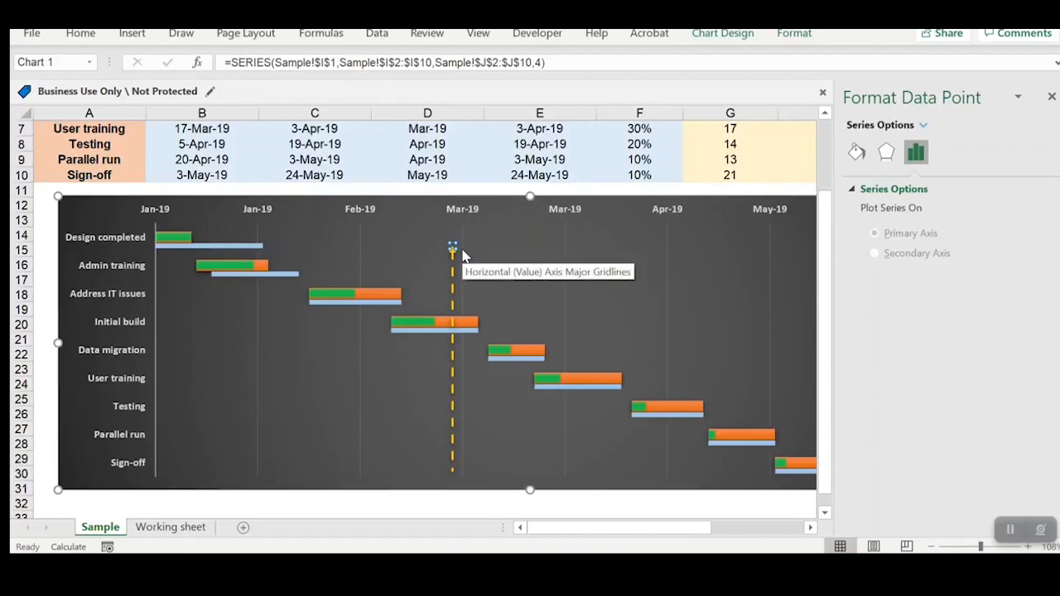
pyautogui.click(719, 33)
pyautogui.click(53, 96)
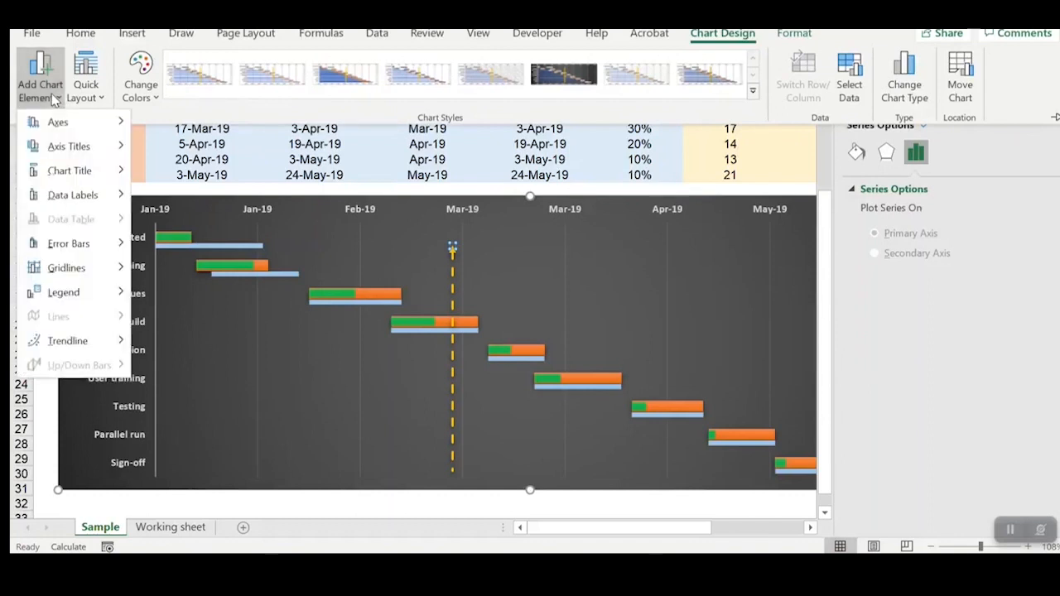
pyautogui.moveTo(87, 205)
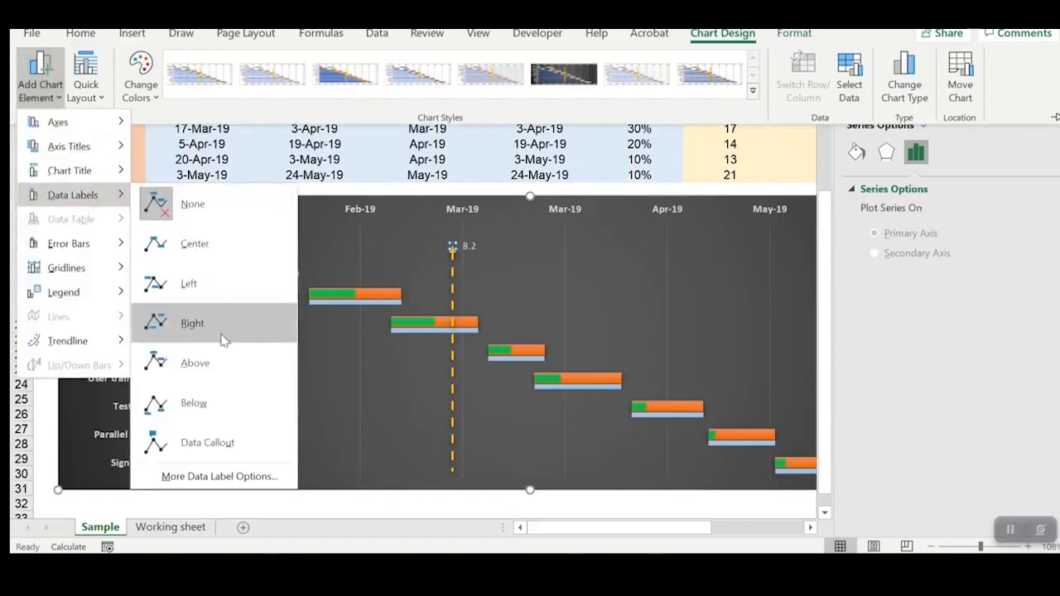
pyautogui.click(222, 361)
# Step: Make the topmost point's data label show the series name instead of the Y value
pyautogui.click(452, 232)
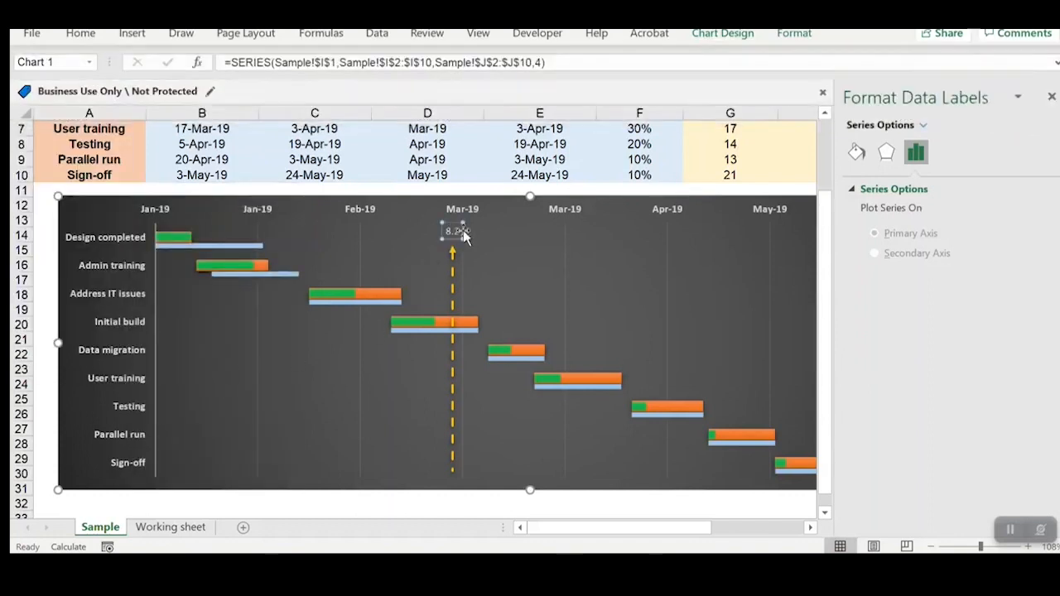
pyautogui.click(455, 235)
pyautogui.click(457, 236)
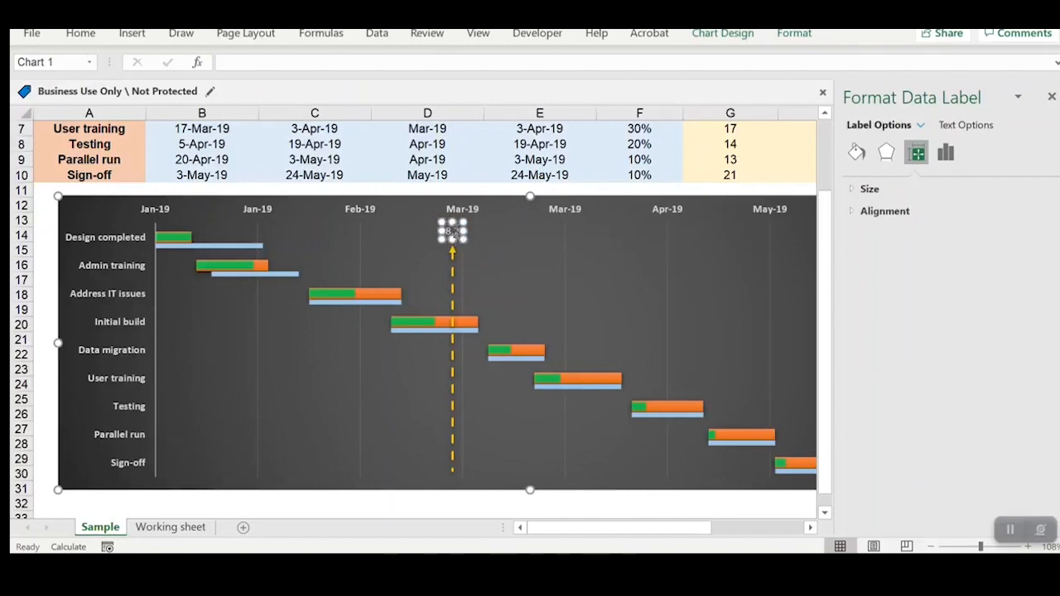
pyautogui.click(858, 152)
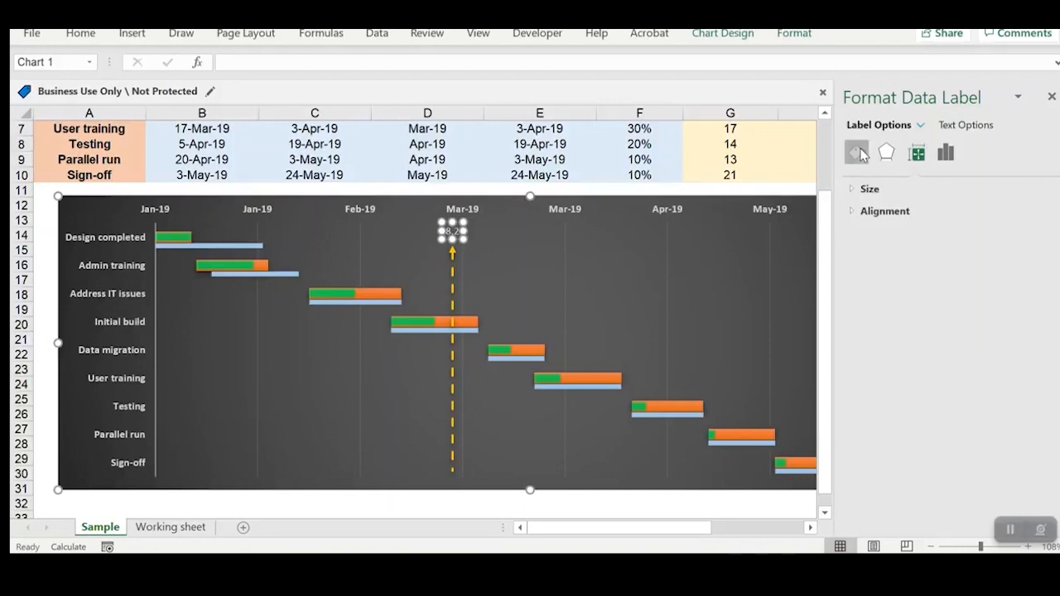
pyautogui.click(917, 153)
pyautogui.click(943, 154)
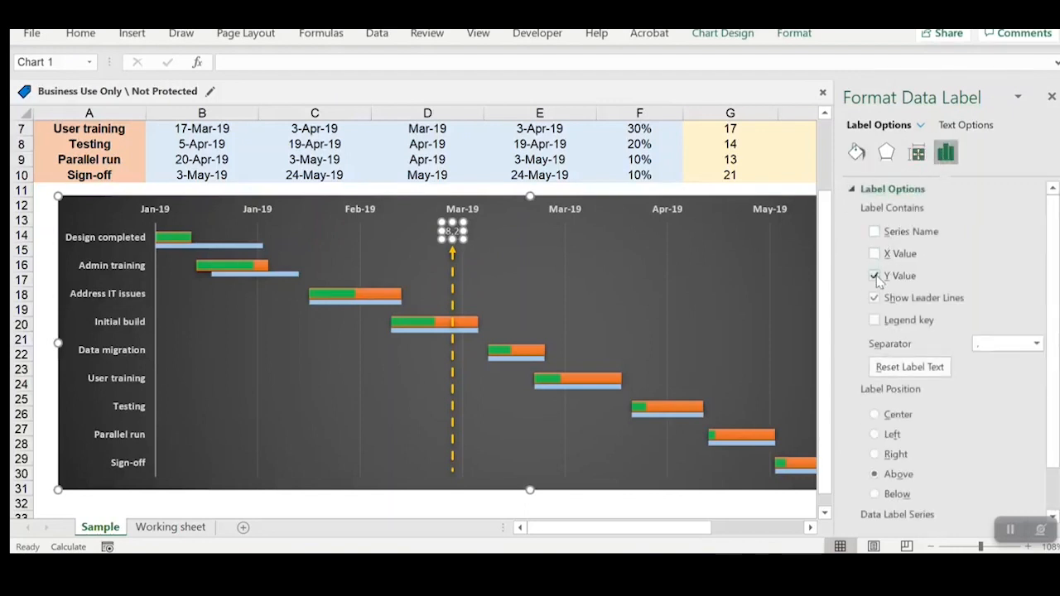
pyautogui.click(875, 277)
pyautogui.click(884, 233)
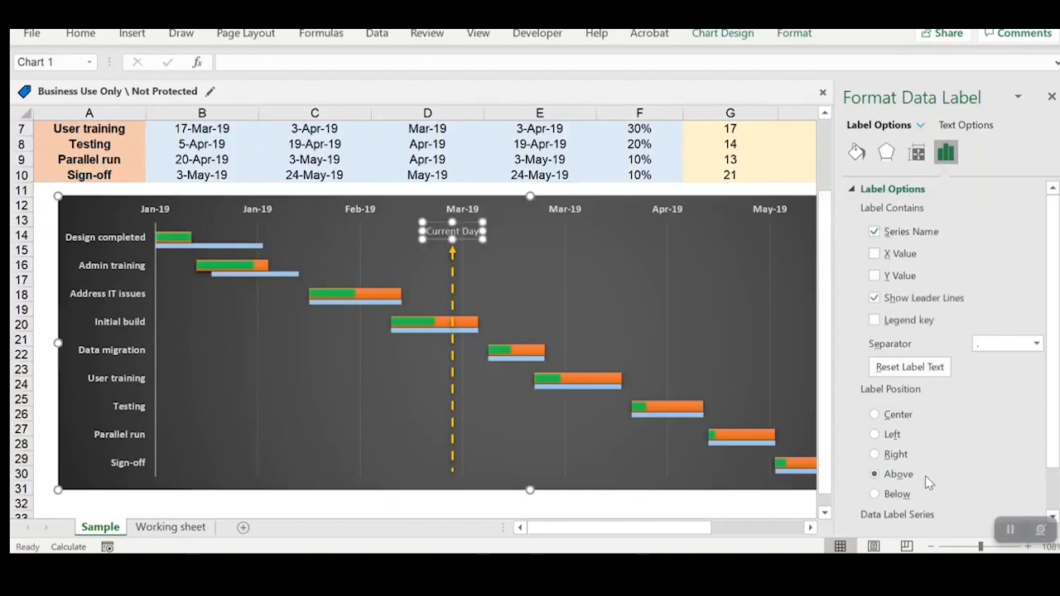
# Step: Give the Current Day label a solid-line border with a width of 1 pt
pyautogui.scroll(-2, 958, 438)
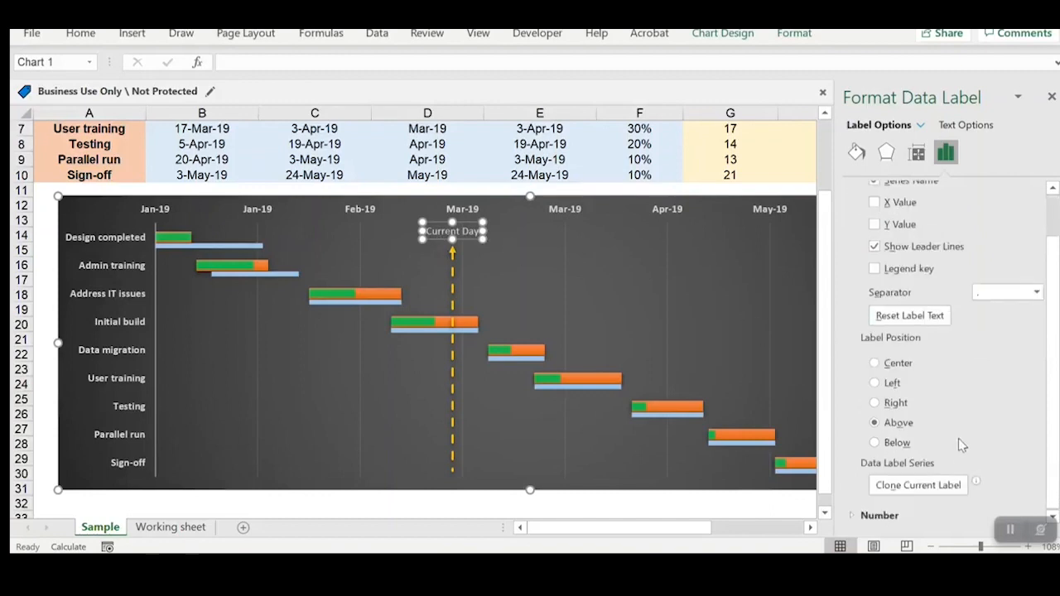
pyautogui.click(856, 153)
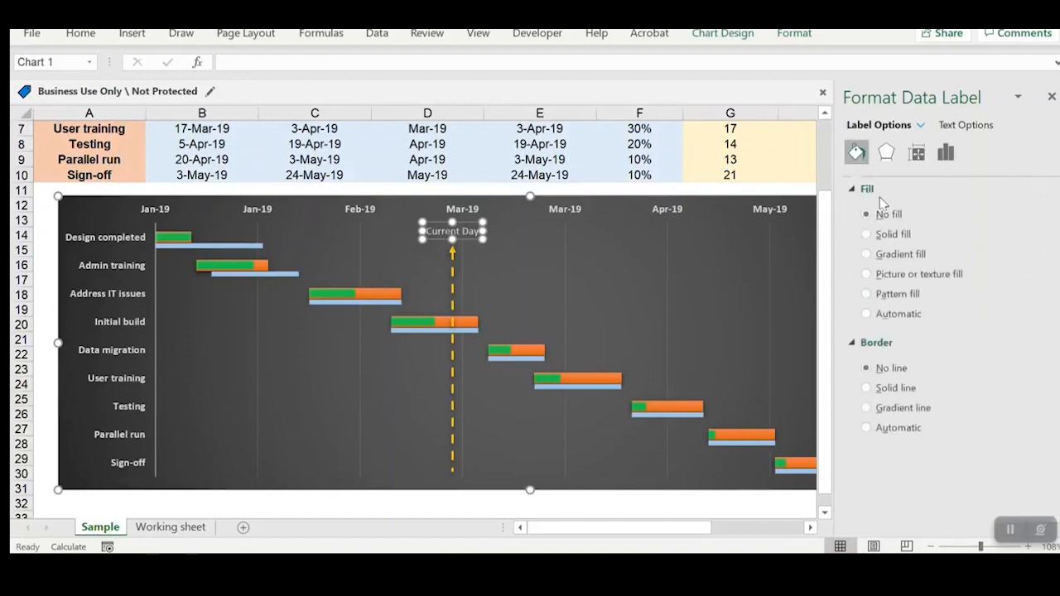
pyautogui.click(879, 389)
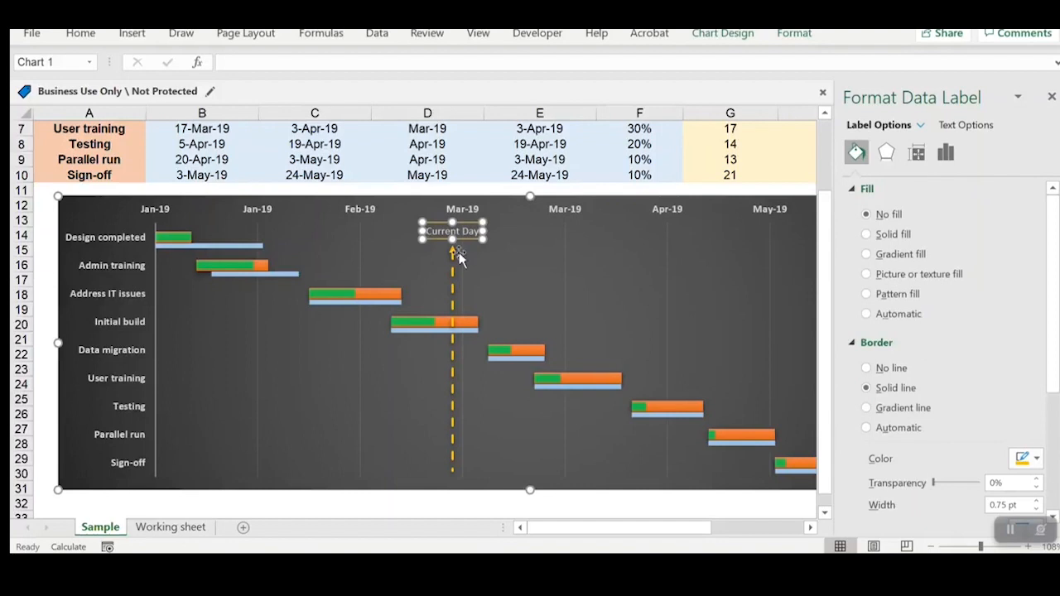
pyautogui.scroll(-2, 908, 427)
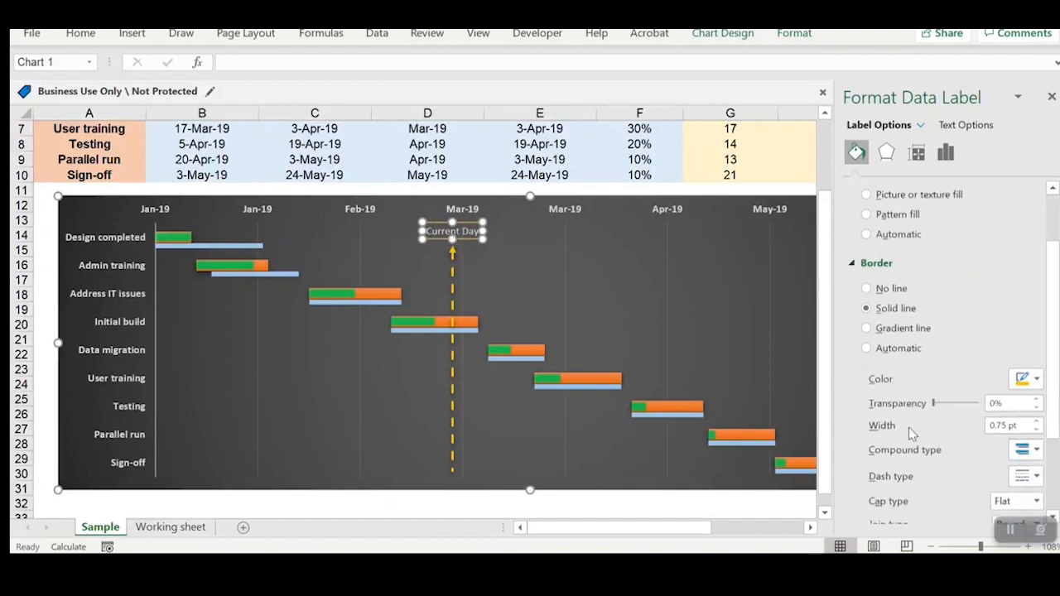
pyautogui.scroll(-1, 902, 403)
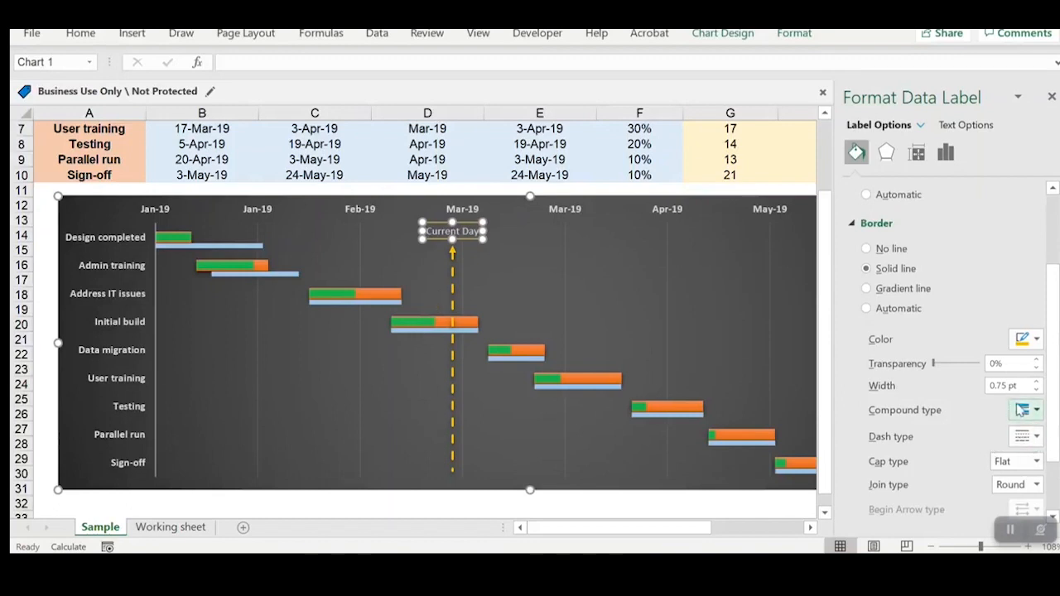
pyautogui.tripleClick(1023, 385)
pyautogui.write('1')
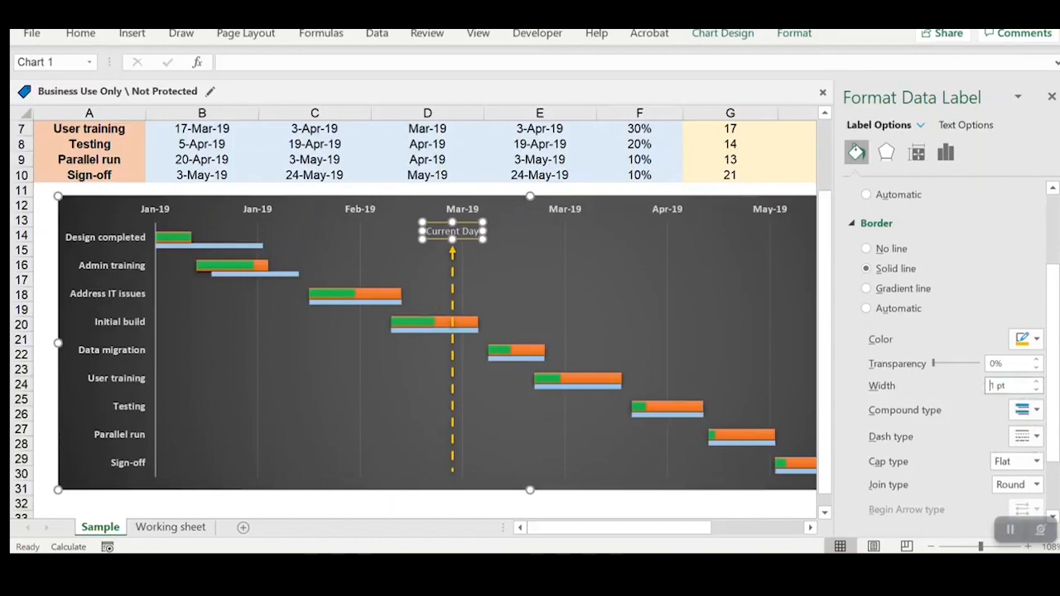
# Step: Set the Current Day label's border to the Dash type and close the label formatting options
pyautogui.scroll(-2, 965, 480)
pyautogui.click(1027, 356)
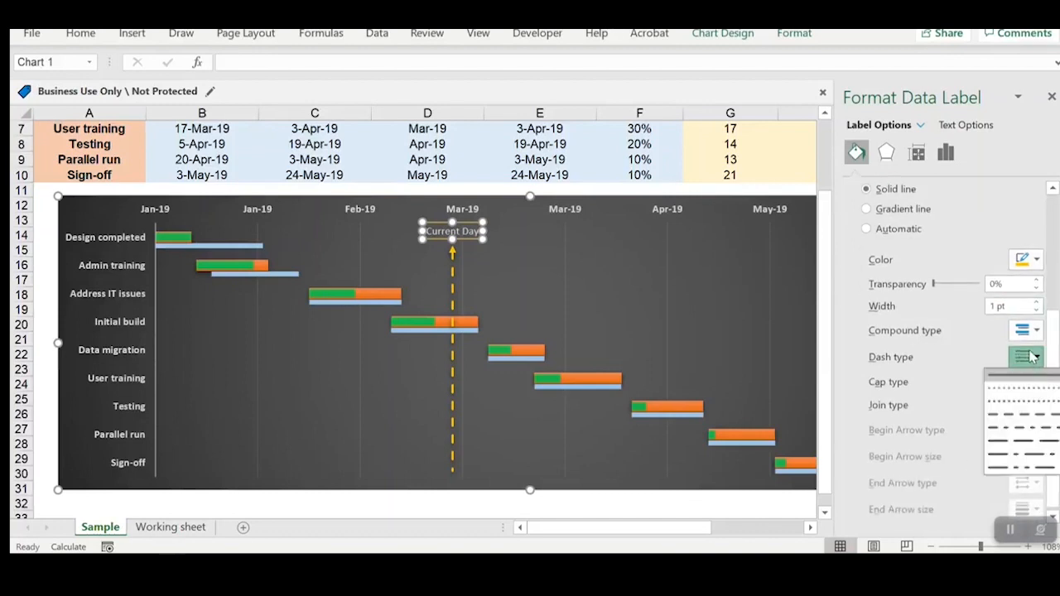
pyautogui.click(1022, 413)
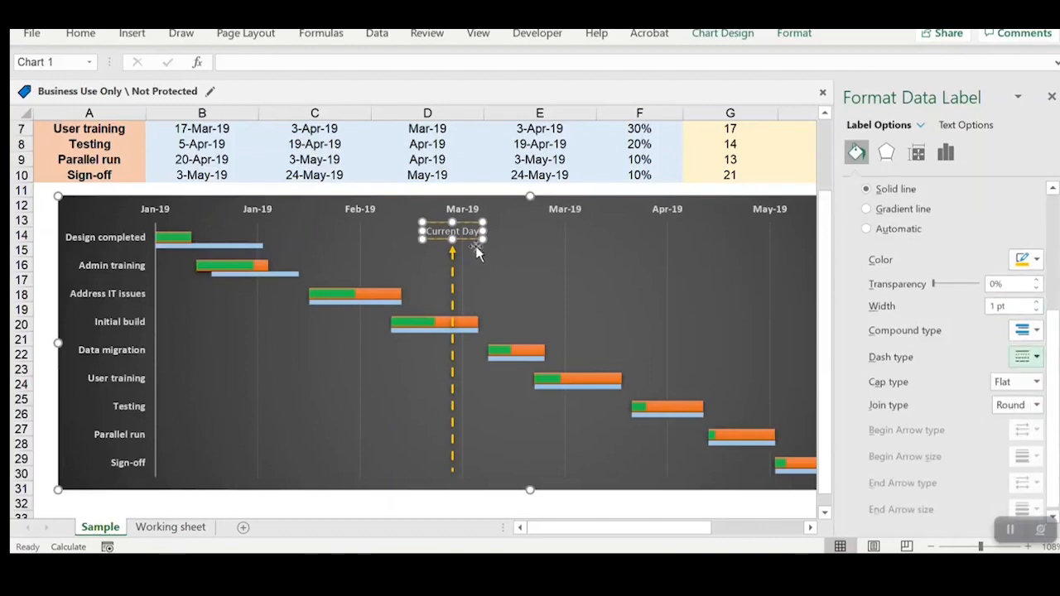
pyautogui.click(1052, 97)
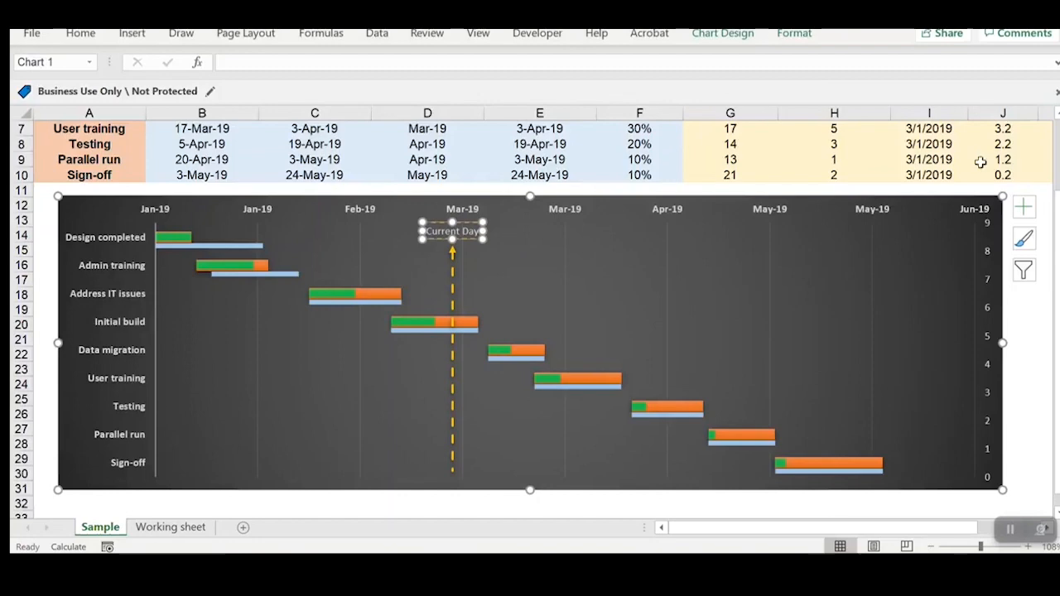
pyautogui.click(1024, 324)
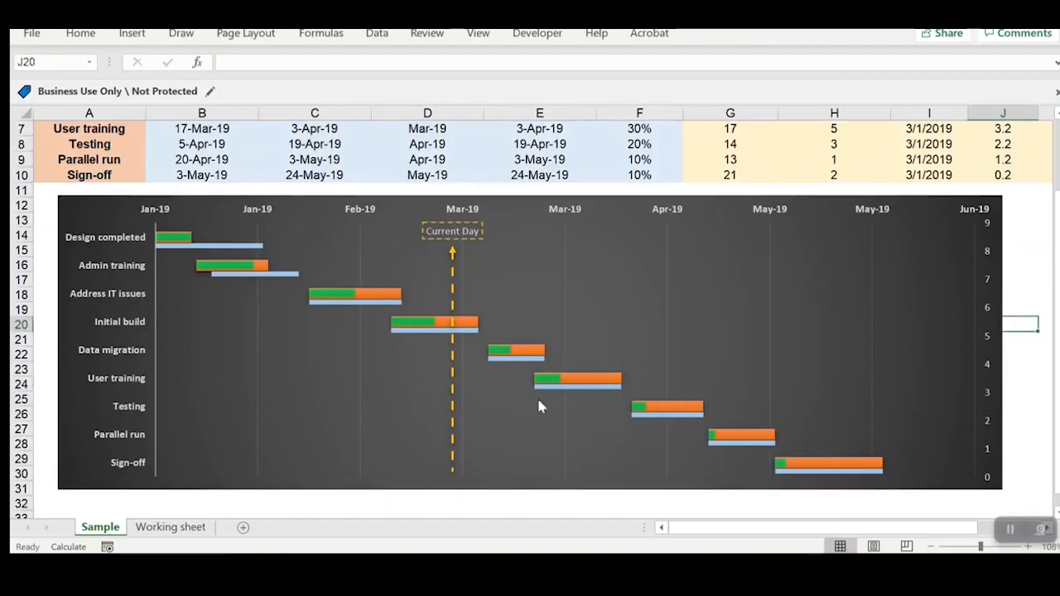
# Step: Add a chart title above the timeline chart
pyautogui.scroll(2, 531, 408)
pyautogui.scroll(-2, 532, 411)
pyautogui.click(109, 214)
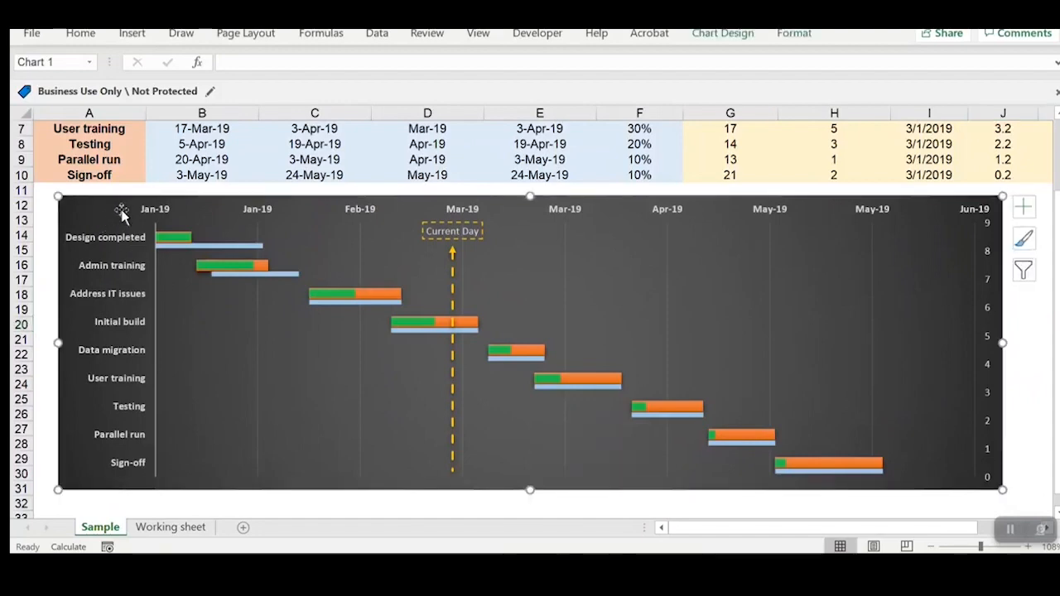
pyautogui.click(717, 33)
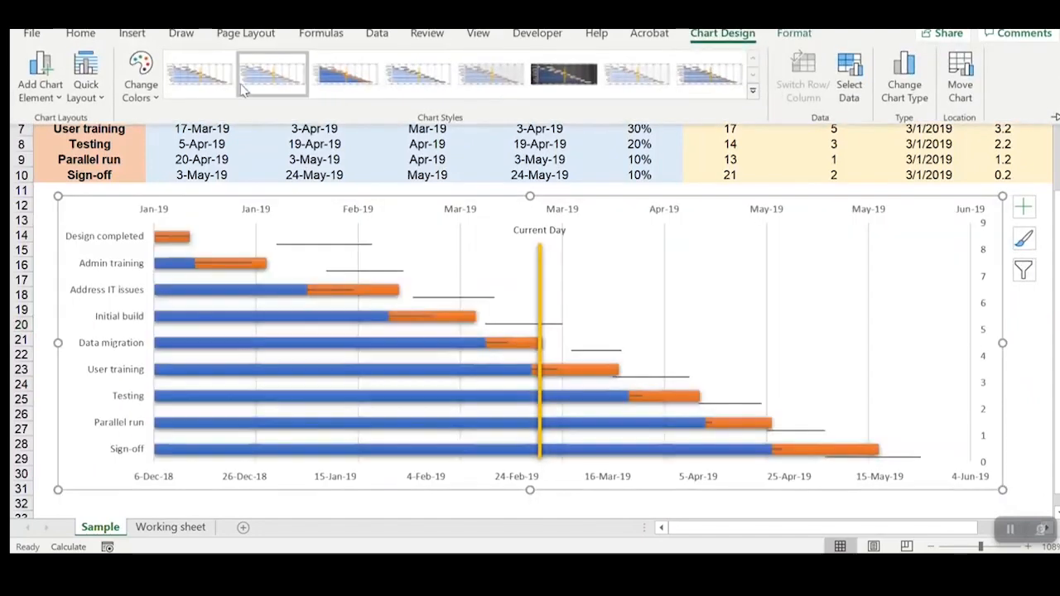
pyautogui.click(40, 76)
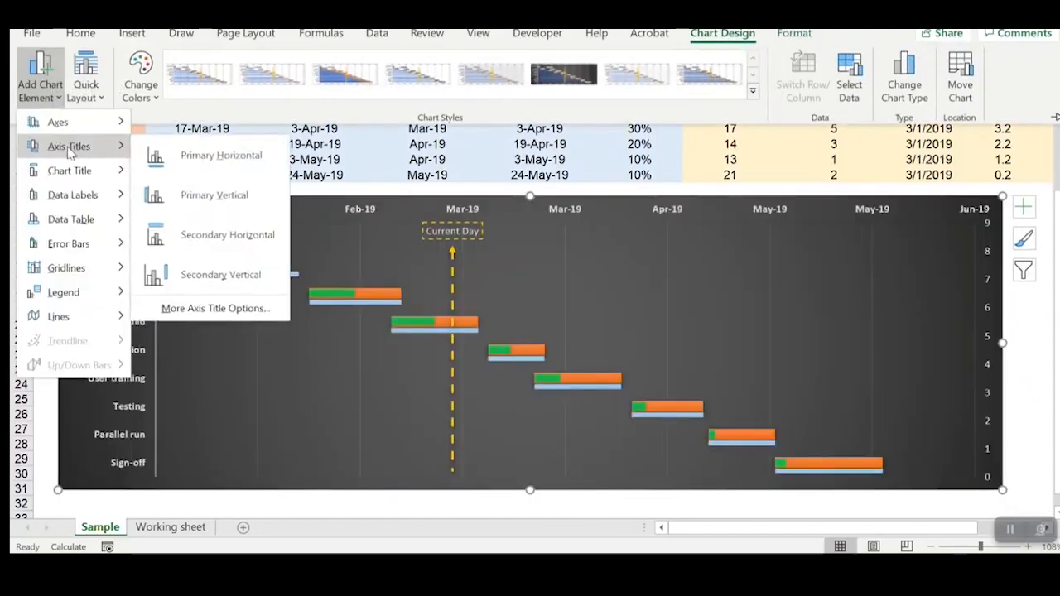
pyautogui.moveTo(66, 172)
pyautogui.click(206, 220)
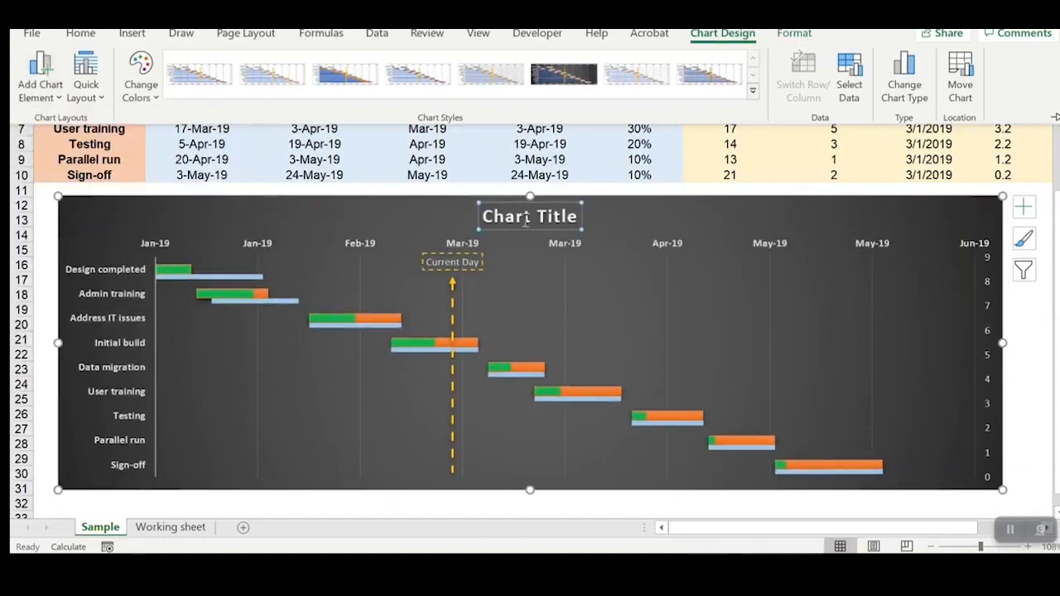
# Step: Replace the placeholder chart title with "Fully Featured Gyantt Chart"
pyautogui.click(521, 217)
pyautogui.doubleClick(521, 217)
pyautogui.press('Delete')
pyautogui.press('Delete')
pyautogui.press('Delete')
pyautogui.press('Delete')
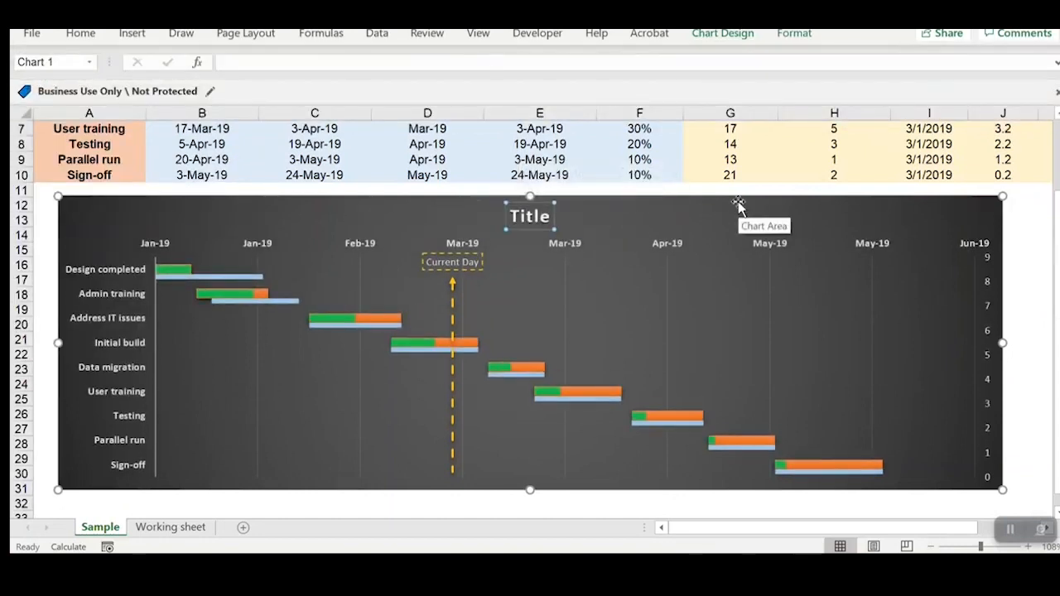
pyautogui.press('Delete')
pyautogui.press('Delete')
pyautogui.write('Ful')
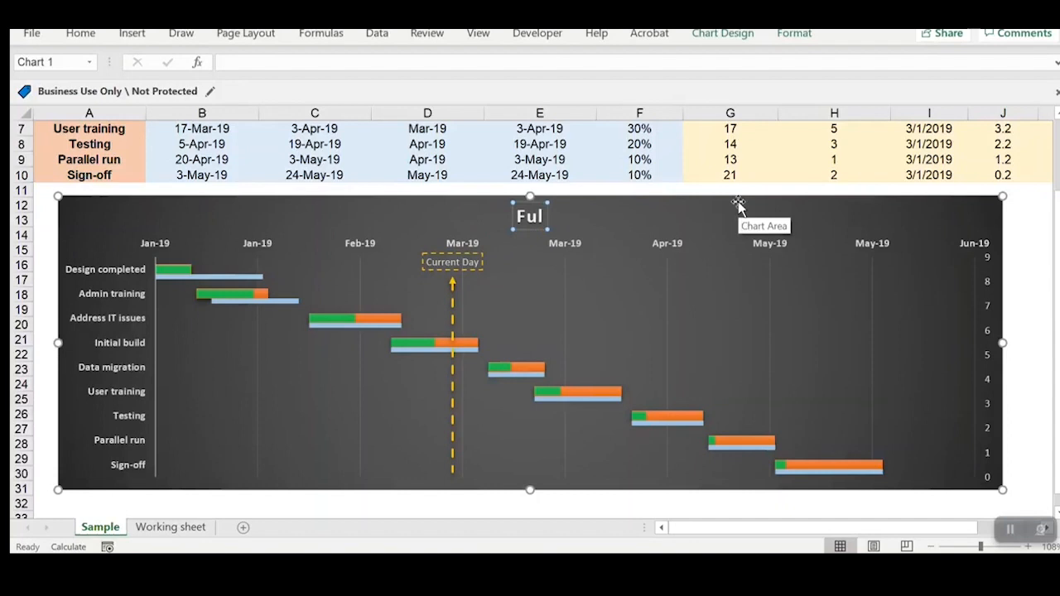
pyautogui.write('ly Featured')
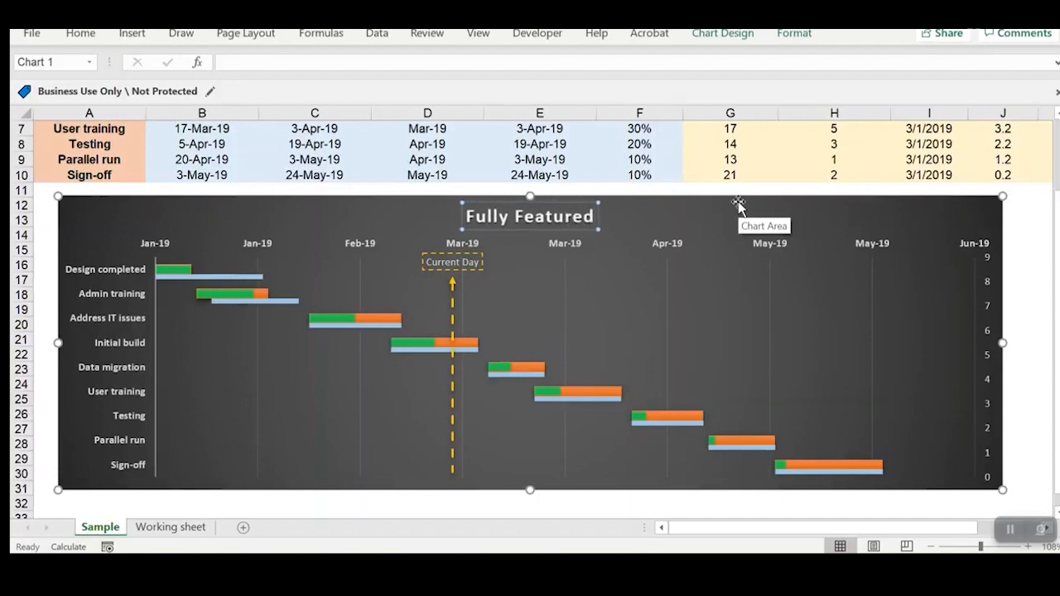
pyautogui.write(' Gyantt Cha')
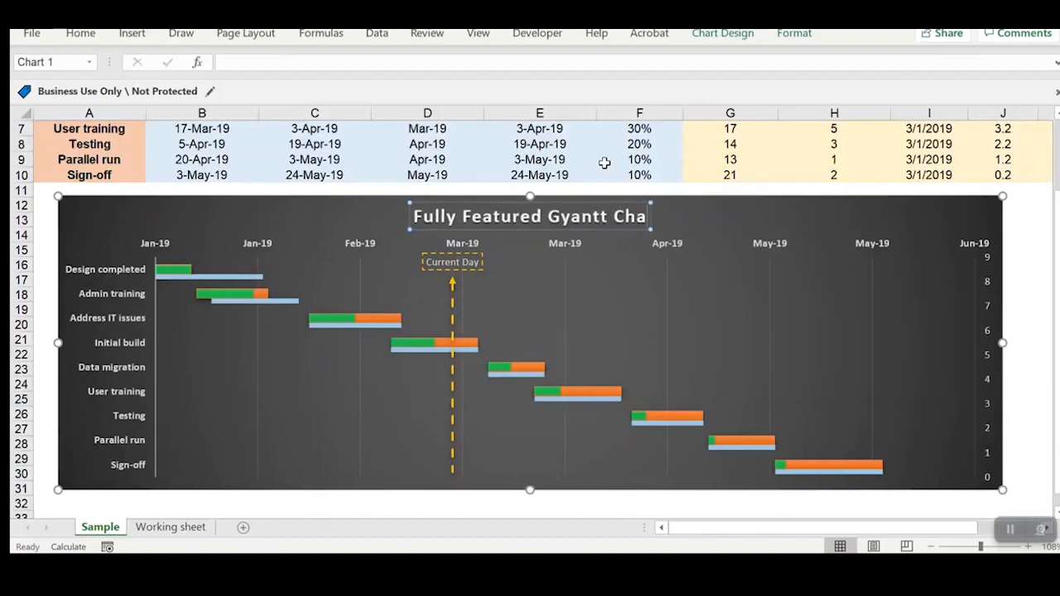
pyautogui.write('rt')
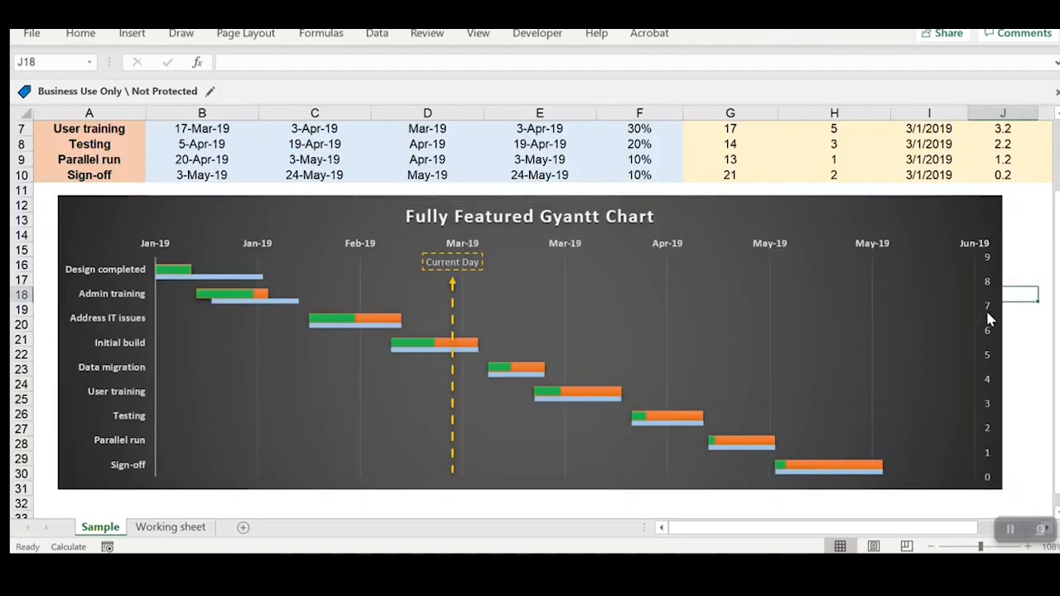
# Step: Delete the chart's secondary vertical axis with the 0 to 9 scale
pyautogui.click(994, 327)
pyautogui.press('Delete')
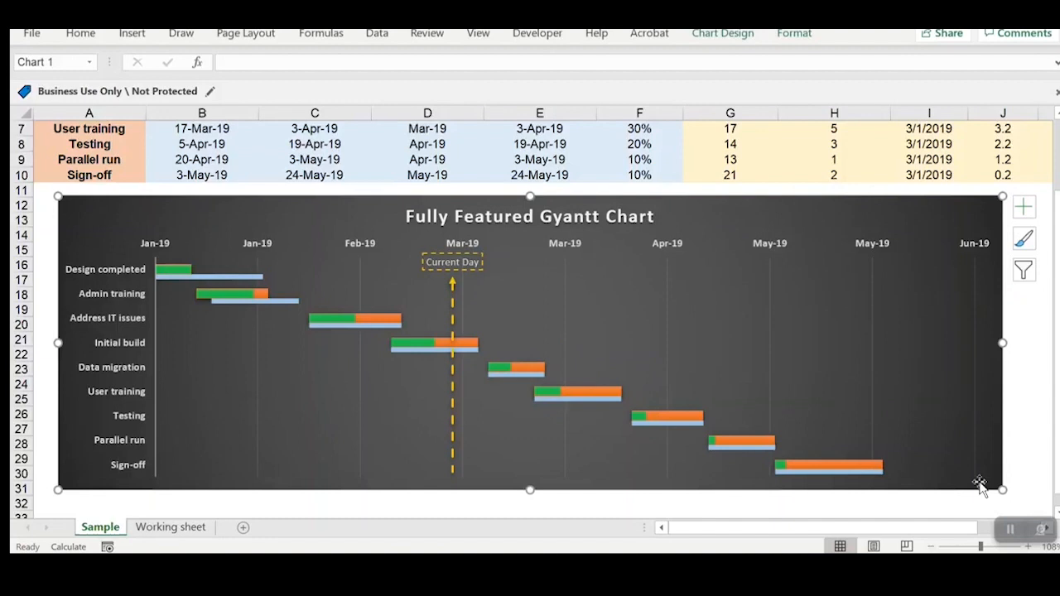
# Step: Enlarge the chart slightly in both directions and move it directly beneath the task table, flush with the sheet's first column
pyautogui.moveTo(1000, 490); pyautogui.dragTo(1040, 511)
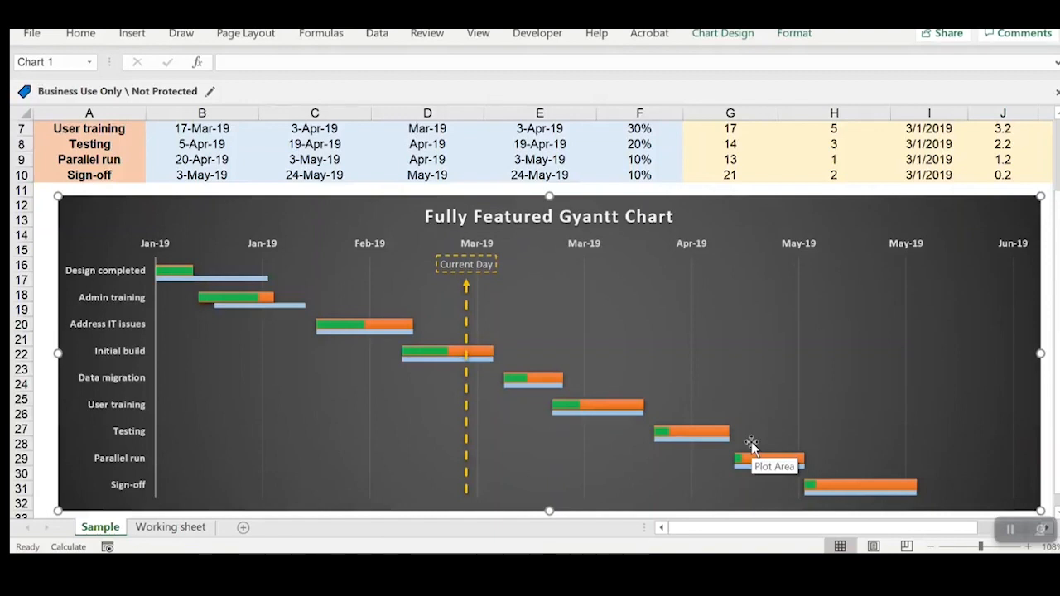
pyautogui.moveTo(88, 217); pyautogui.dragTo(64, 206)
pyautogui.scroll(2, 508, 314)
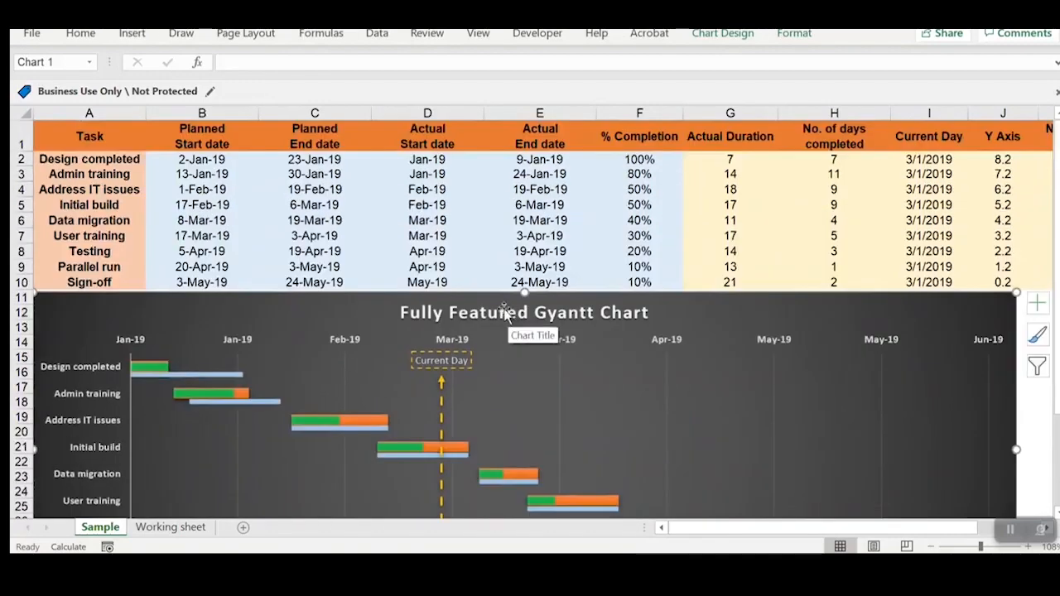